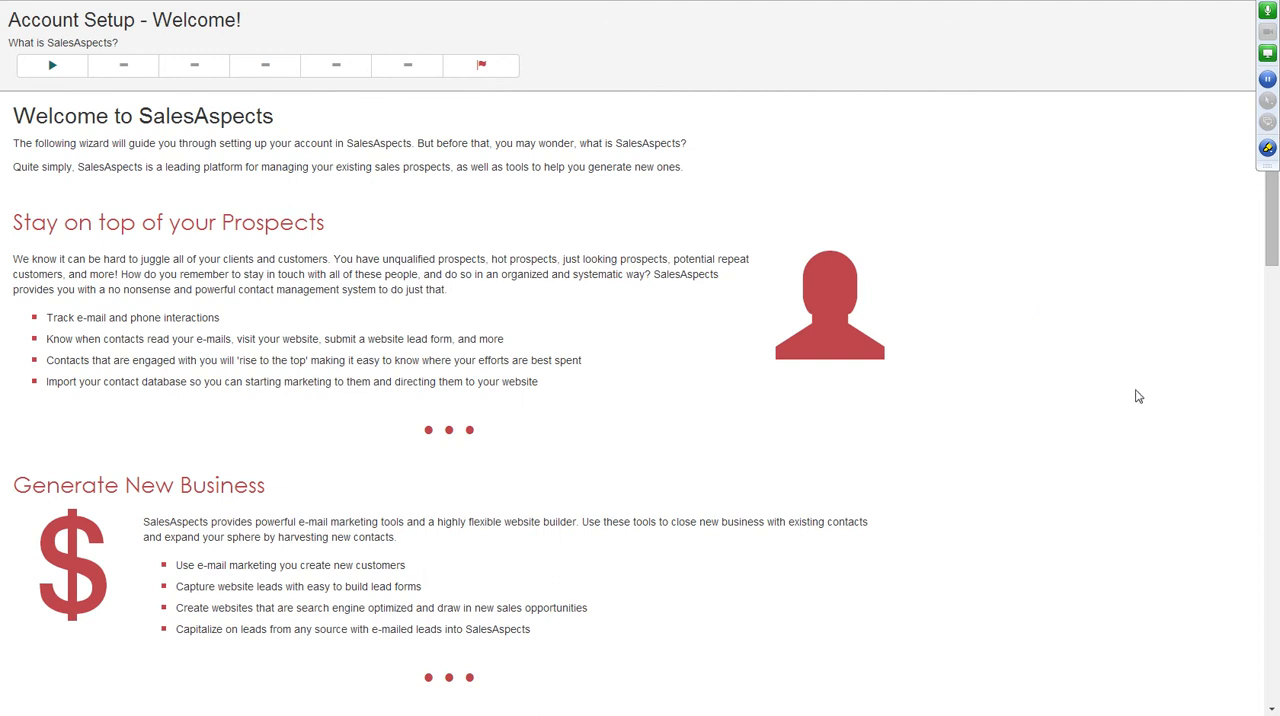
Review the welcome page's overview of SalesAspects features and start the account setup wizard.
{"action": "scroll", "coordinate": [1137, 396], "scroll_direction": "down", "scroll_amount": 4}
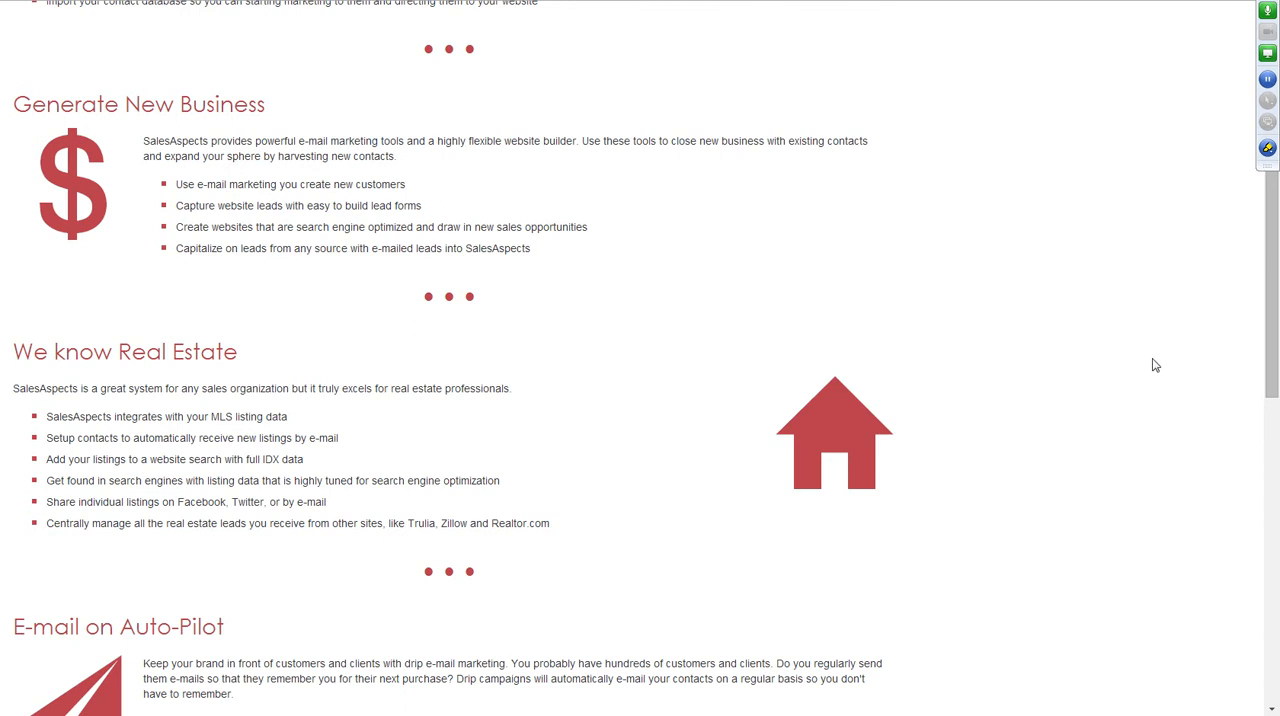
{"action": "scroll", "coordinate": [1175, 358], "scroll_direction": "down", "scroll_amount": 5}
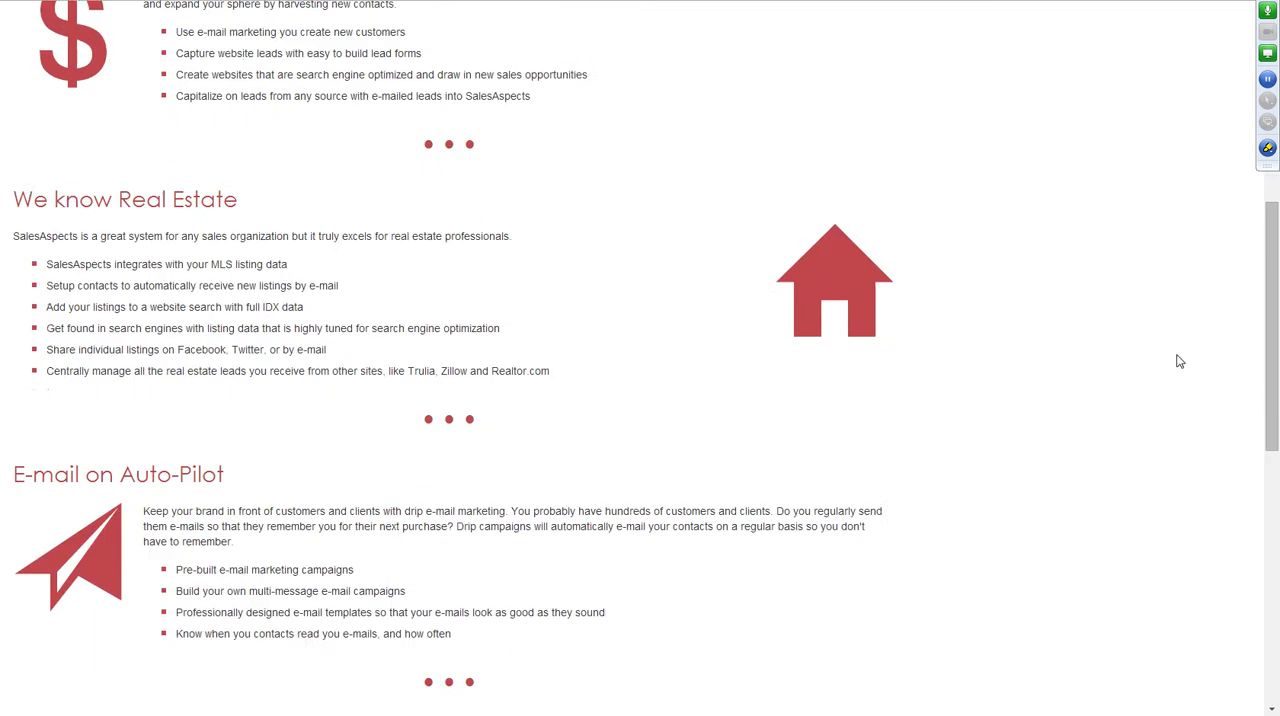
{"action": "scroll", "coordinate": [1178, 360], "scroll_direction": "down", "scroll_amount": 4}
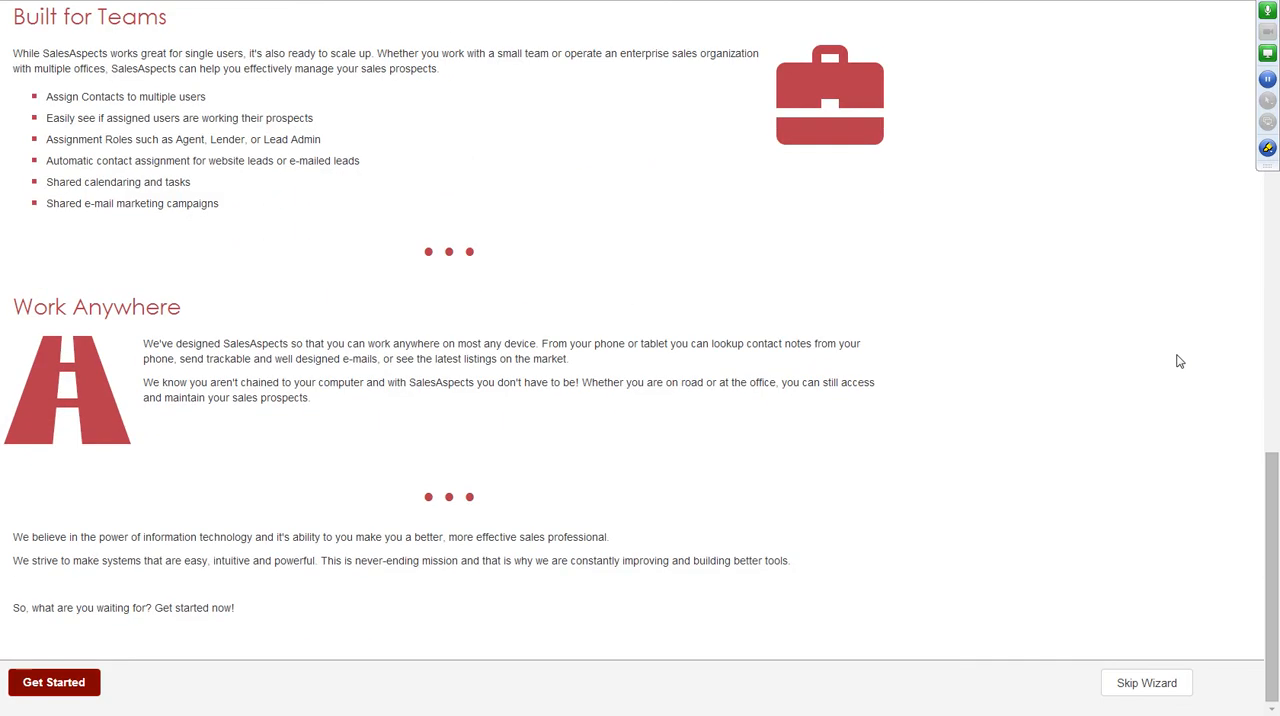
{"action": "left_click", "coordinate": [78, 690]}
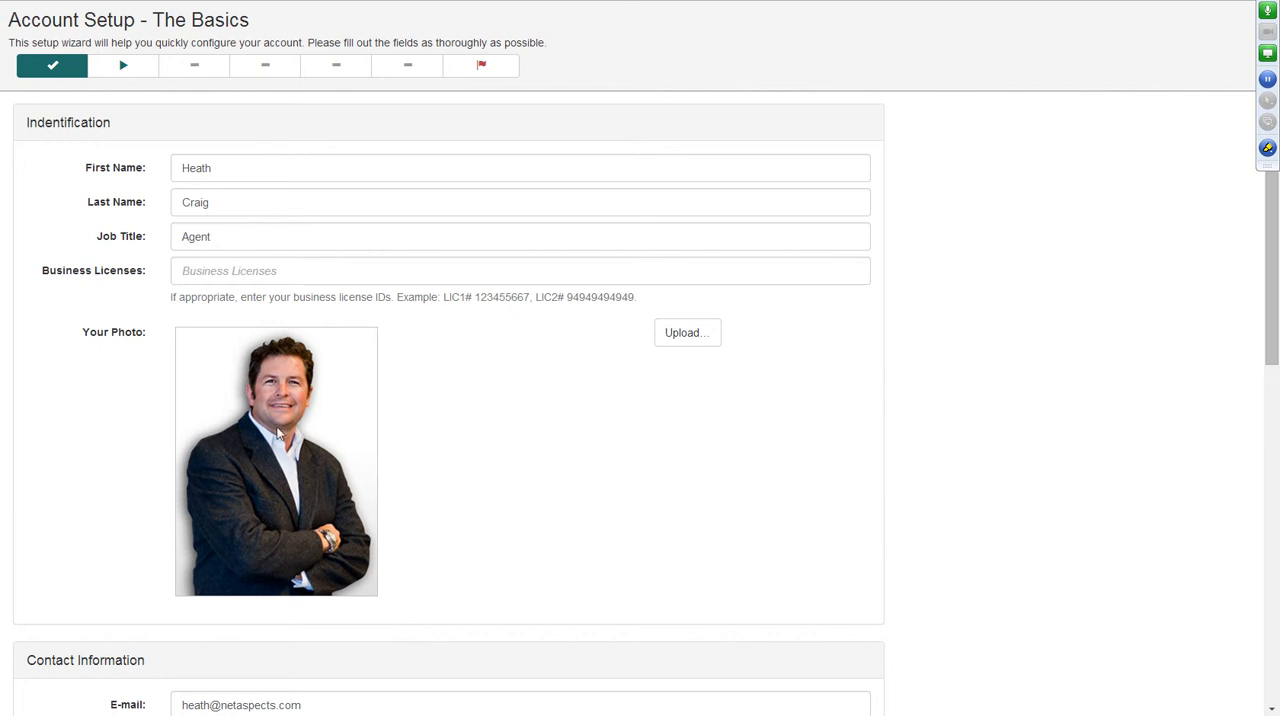
Enter the agent's ten-digit mobile phone number in the contact information.
{"action": "scroll", "coordinate": [572, 430], "scroll_direction": "down", "scroll_amount": 3}
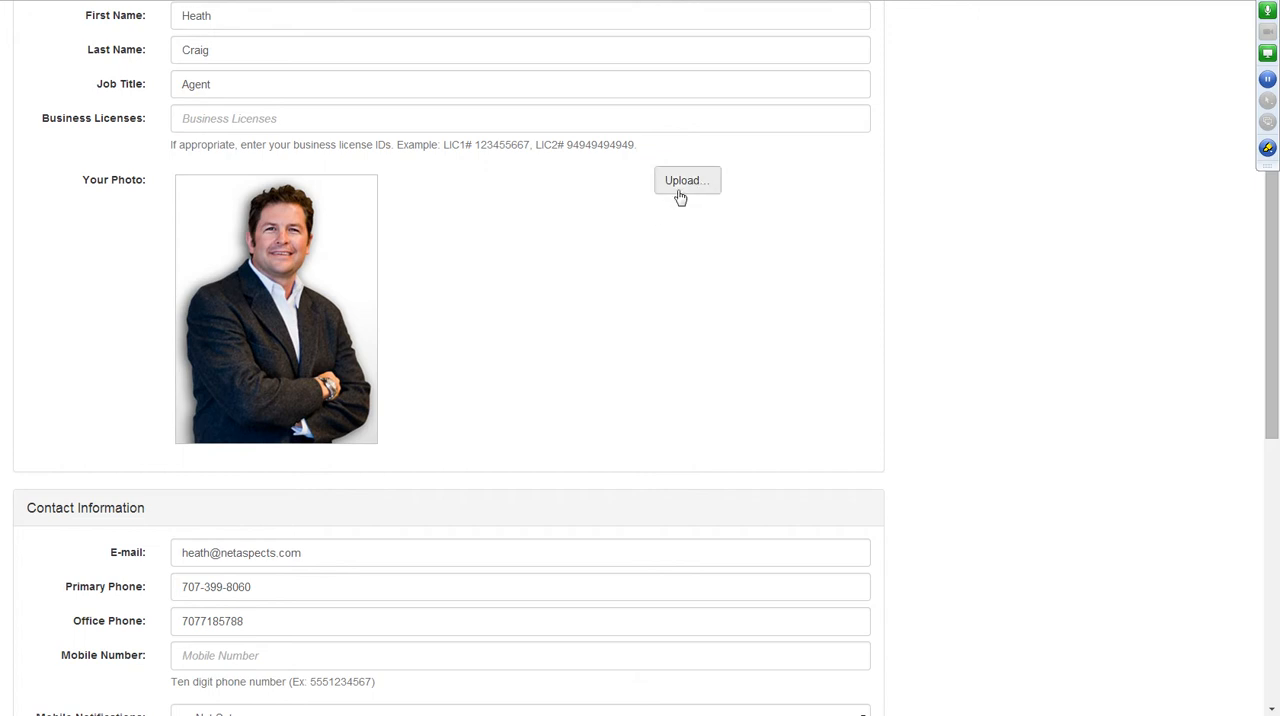
{"action": "scroll", "coordinate": [900, 345], "scroll_direction": "down", "scroll_amount": 3}
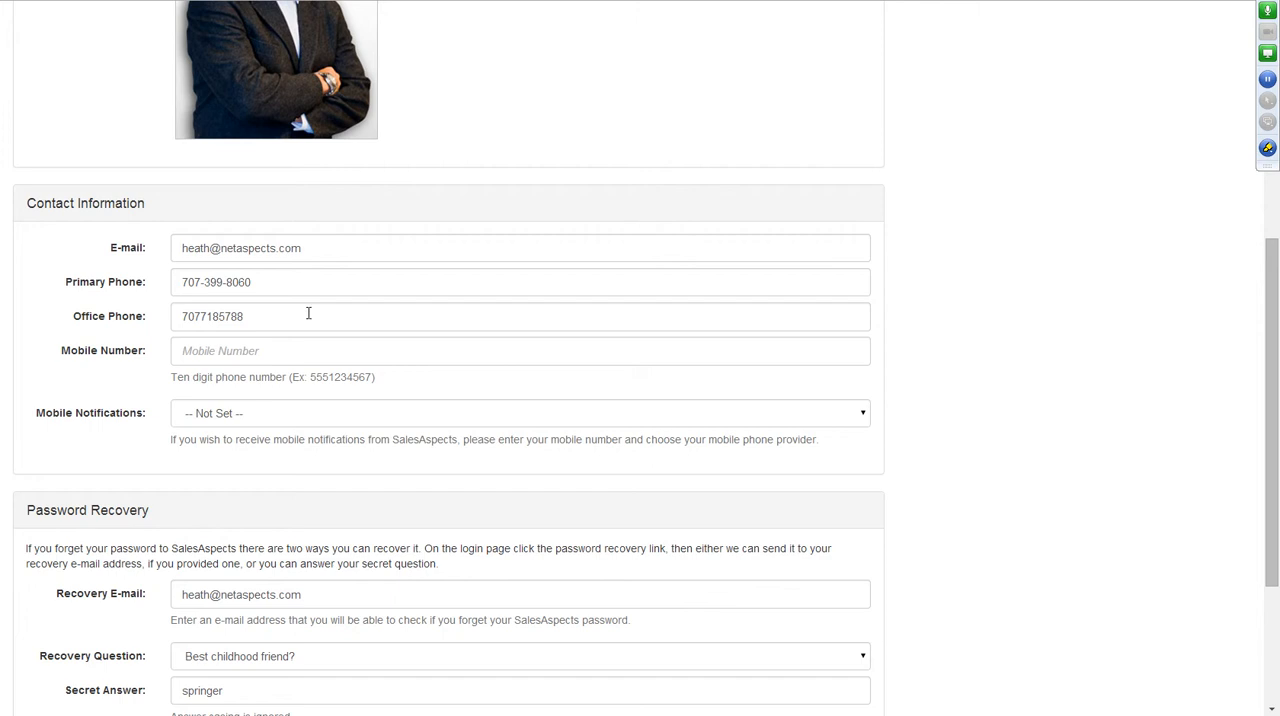
{"action": "left_click", "coordinate": [249, 351]}
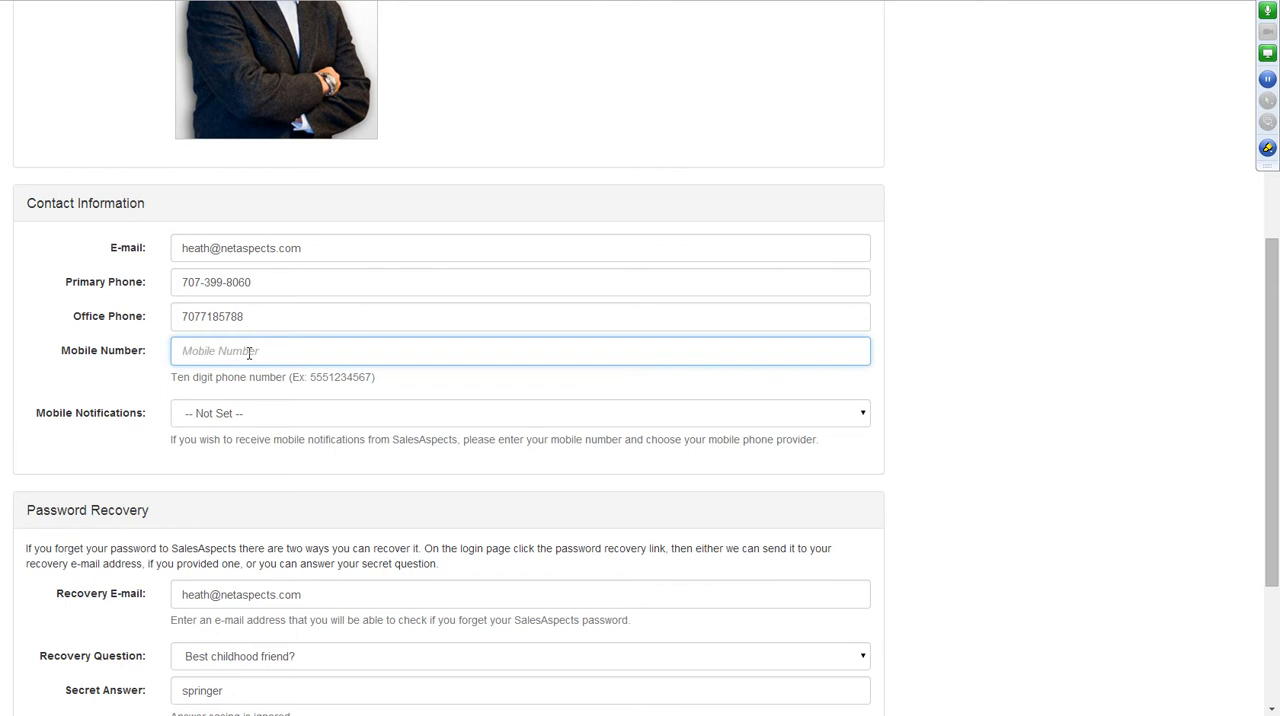
{"action": "left_click", "coordinate": [100, 391]}
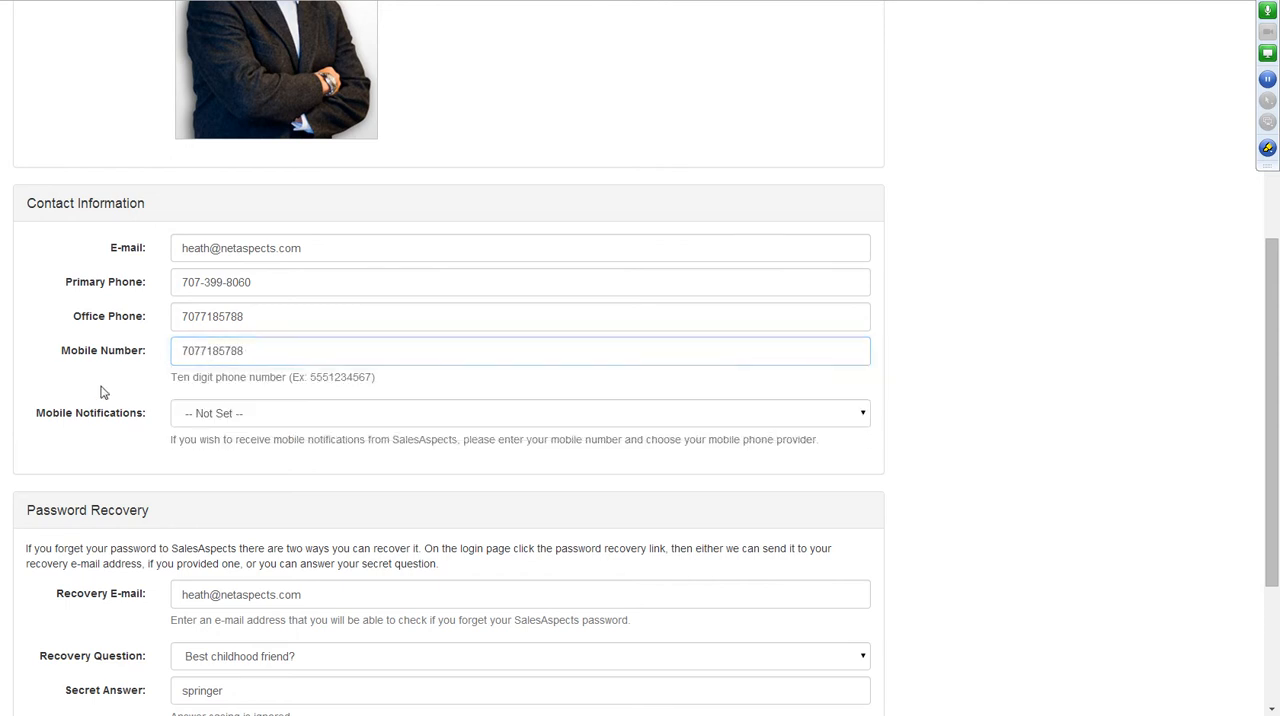
Set the mobile notifications provider to AT&T and continue to the website setup.
{"action": "left_click", "coordinate": [499, 413]}
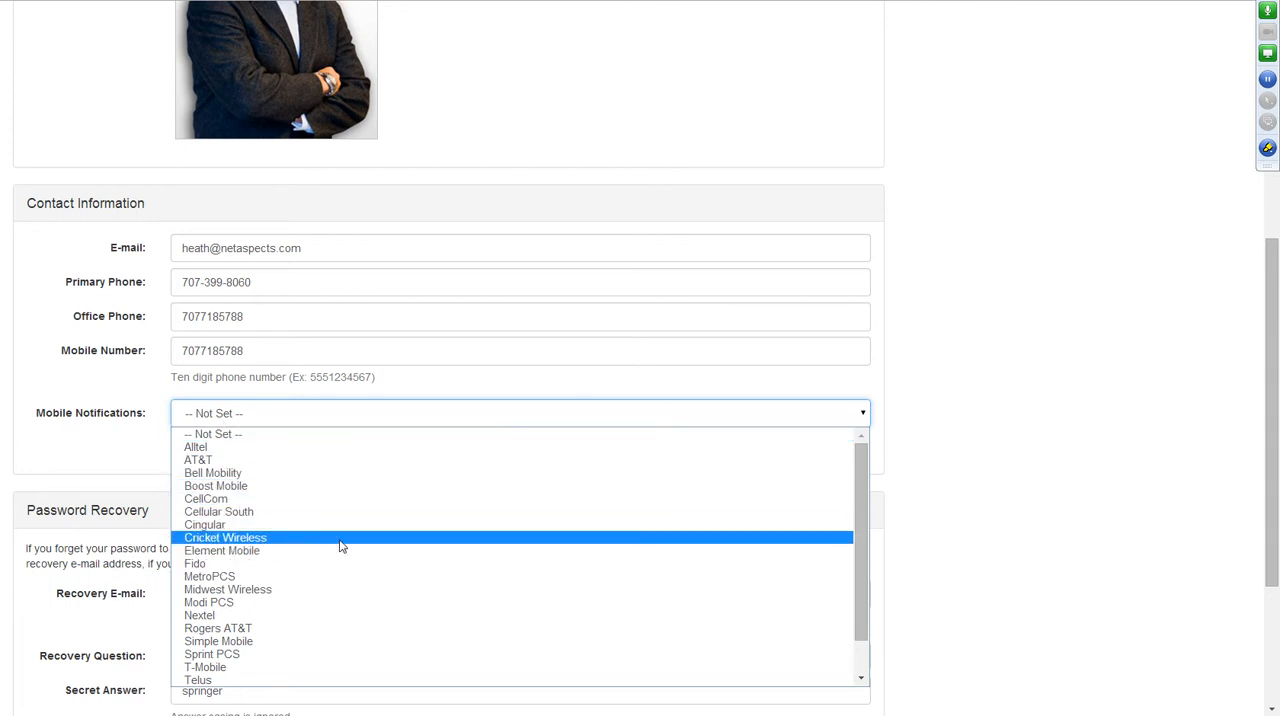
{"action": "left_click", "coordinate": [240, 460]}
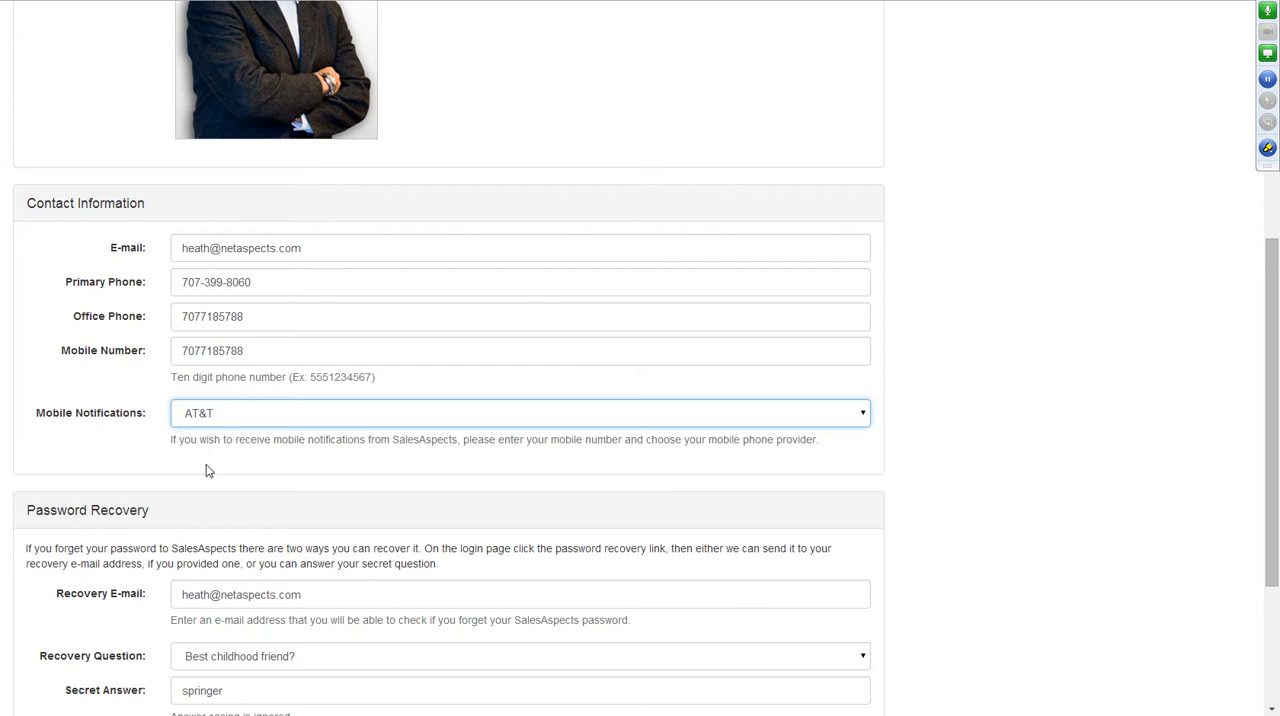
{"action": "scroll", "coordinate": [530, 472], "scroll_direction": "down", "scroll_amount": 3}
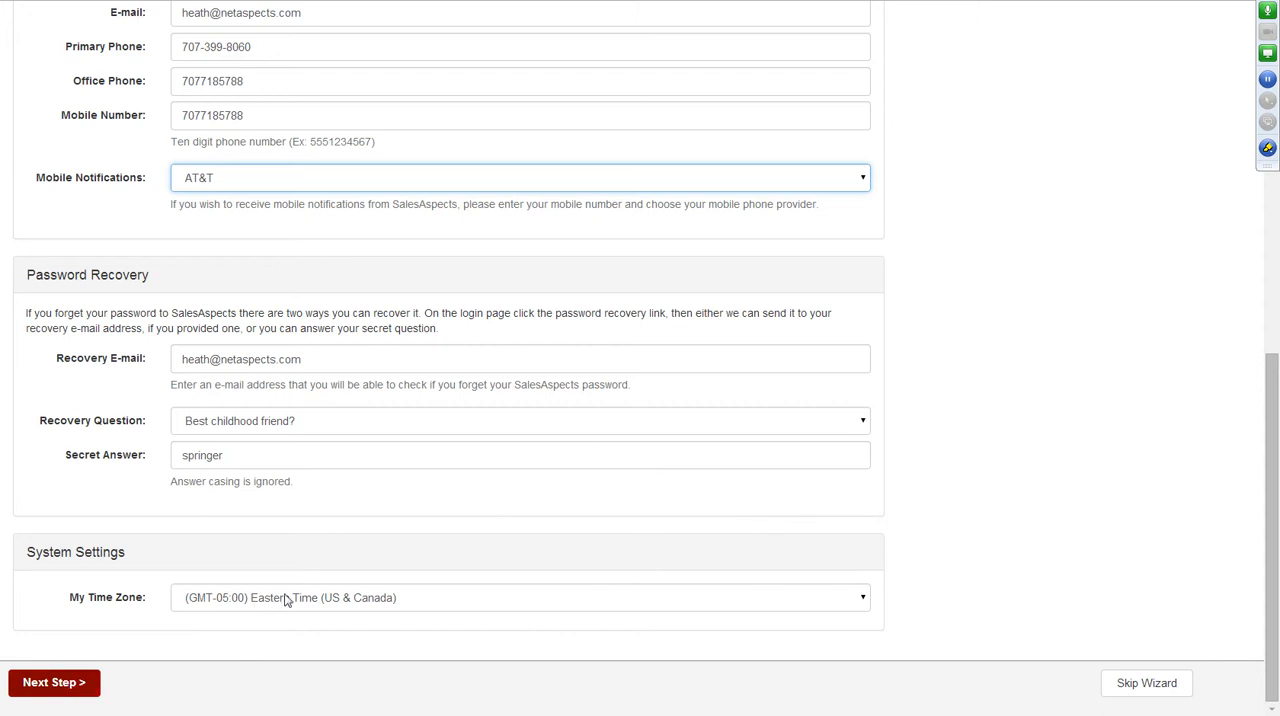
{"action": "left_click", "coordinate": [57, 683]}
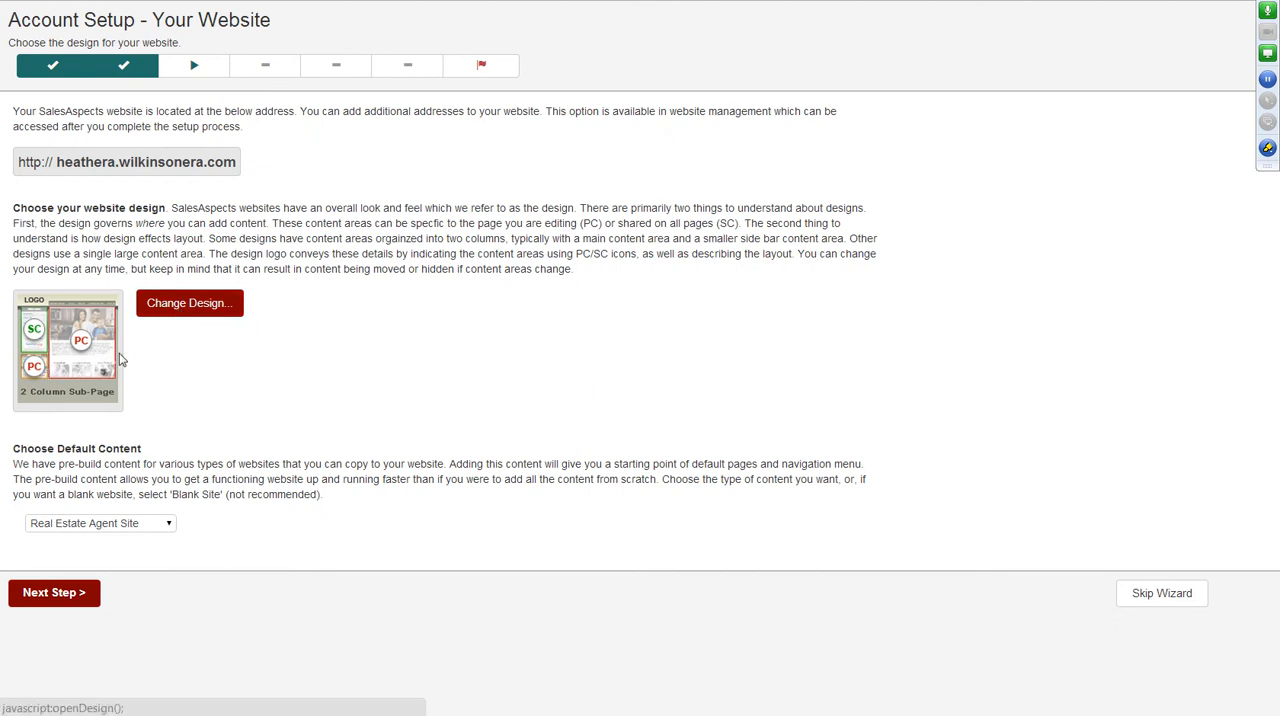
Browse the available website designs and apply Sunset Village - Orange & Blue.
{"action": "left_click", "coordinate": [179, 311]}
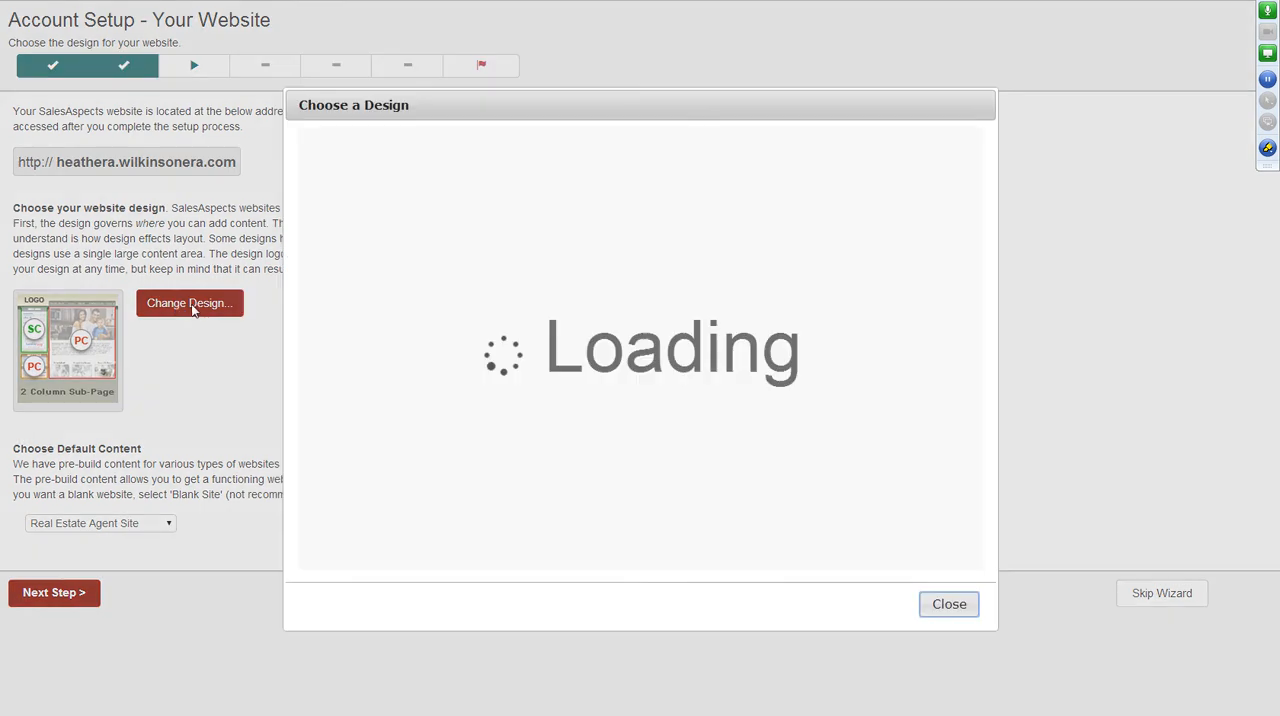
{"action": "left_click_drag", "start_coordinate": [978, 208], "coordinate": [975, 558]}
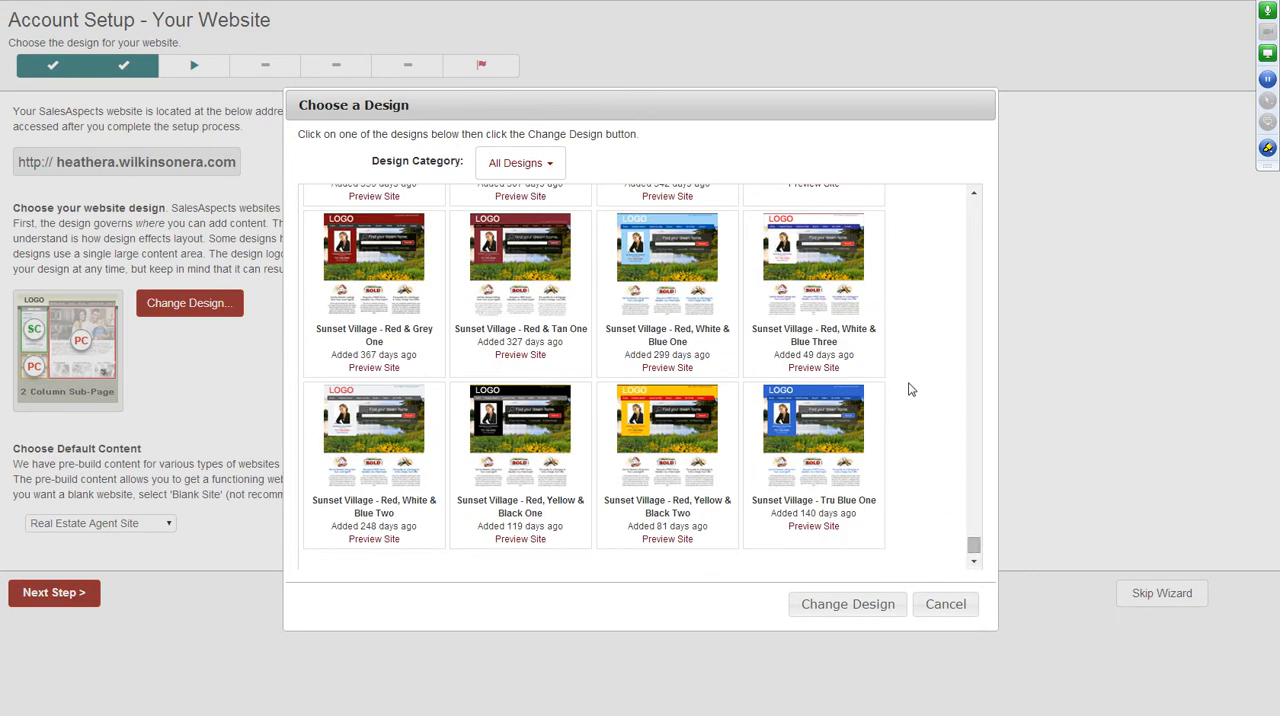
{"action": "scroll", "coordinate": [935, 395], "scroll_direction": "up", "scroll_amount": 2}
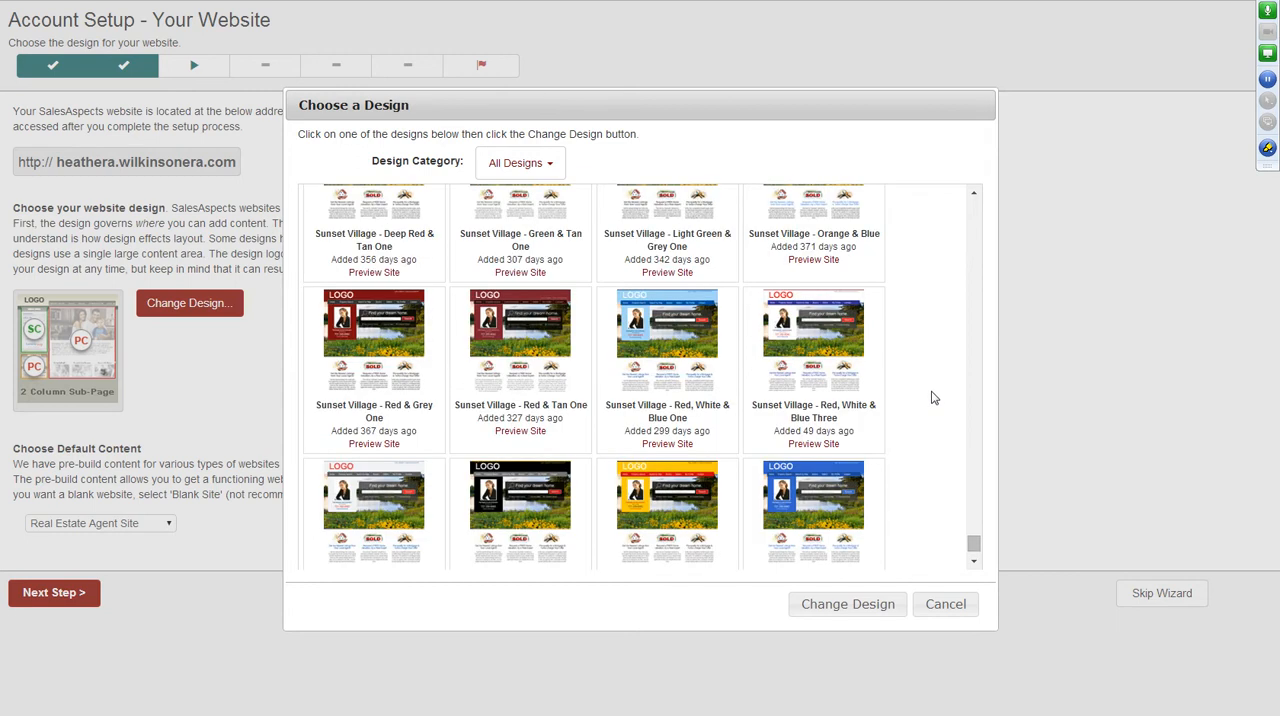
{"action": "scroll", "coordinate": [931, 398], "scroll_direction": "up", "scroll_amount": 3}
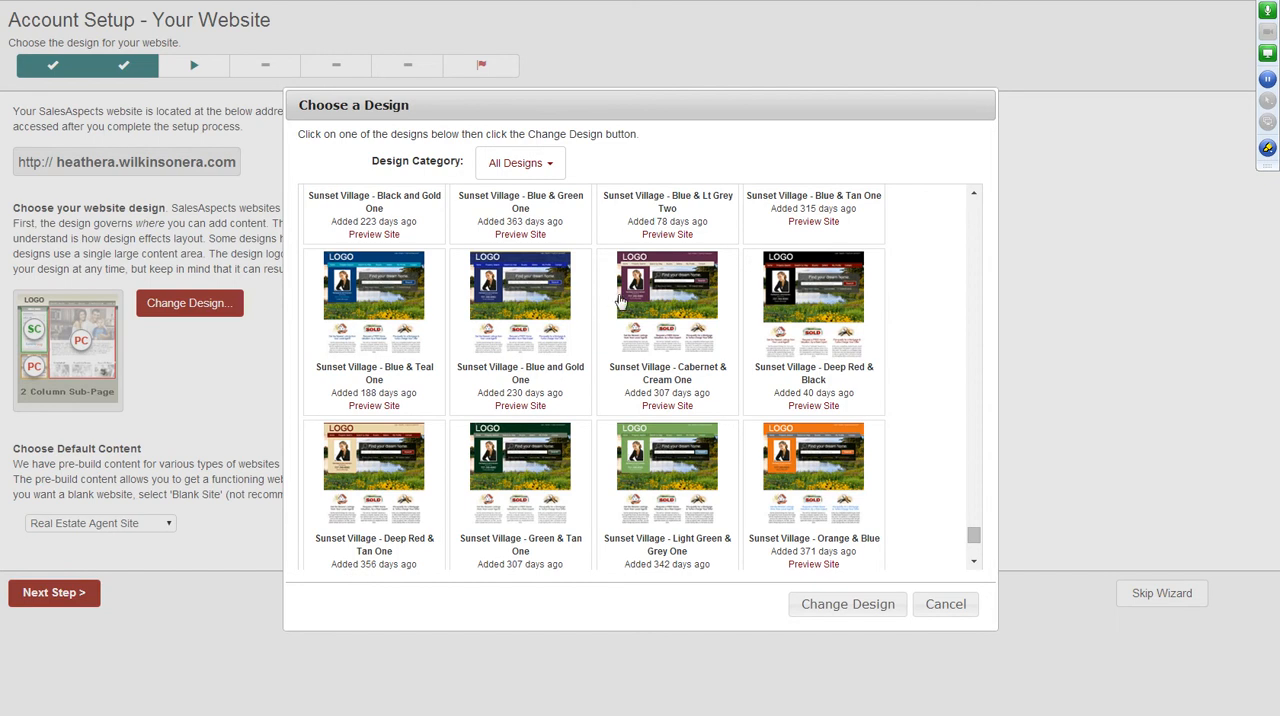
{"action": "scroll", "coordinate": [828, 347], "scroll_direction": "down", "scroll_amount": 3}
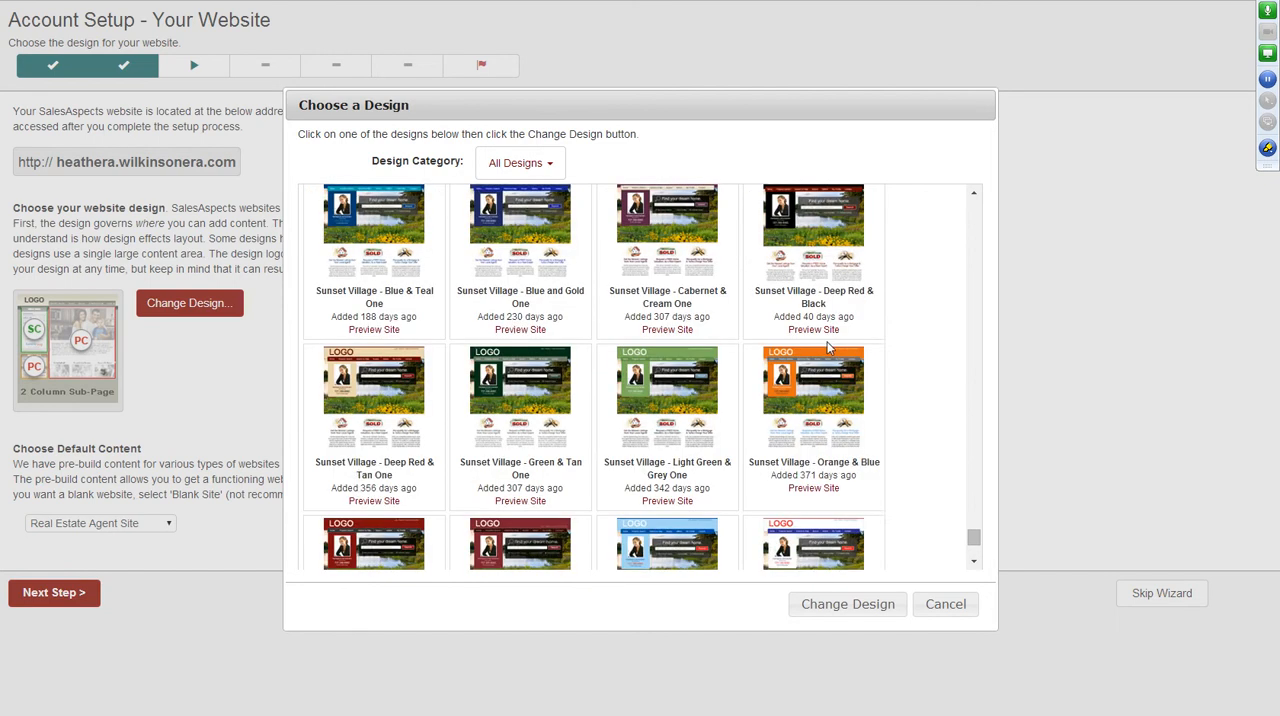
{"action": "left_click", "coordinate": [822, 330]}
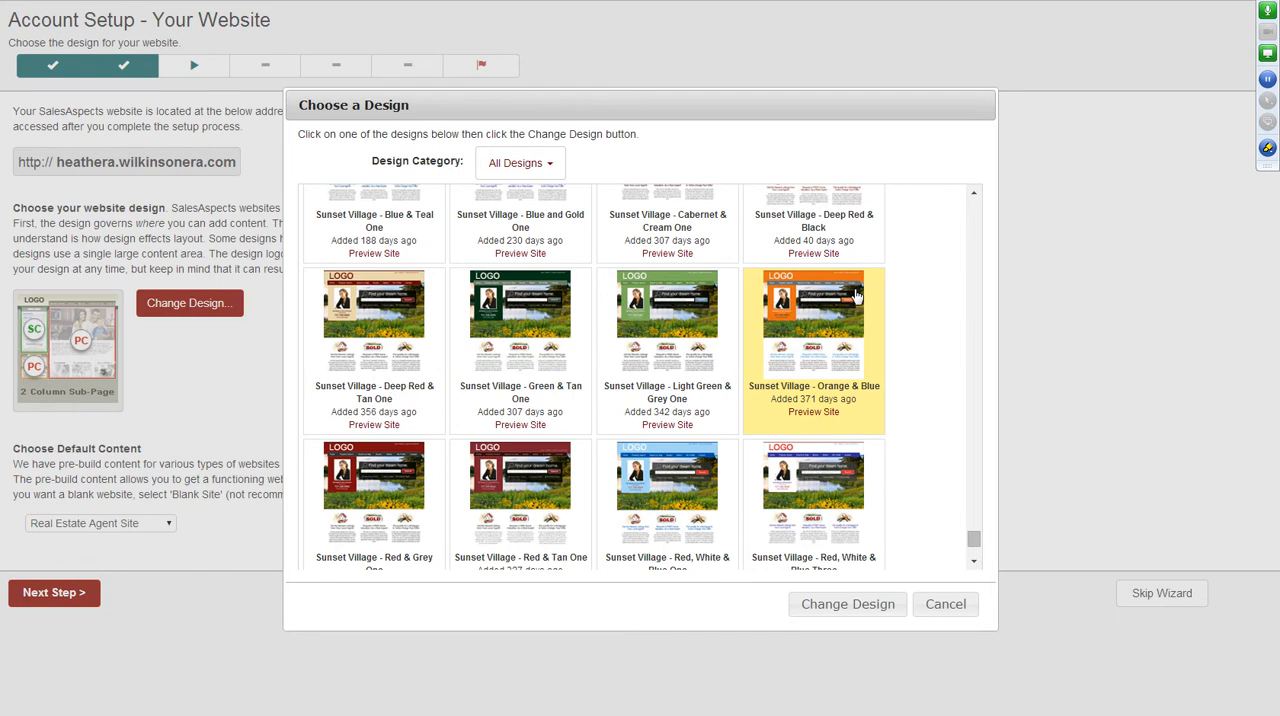
{"action": "left_click", "coordinate": [822, 608]}
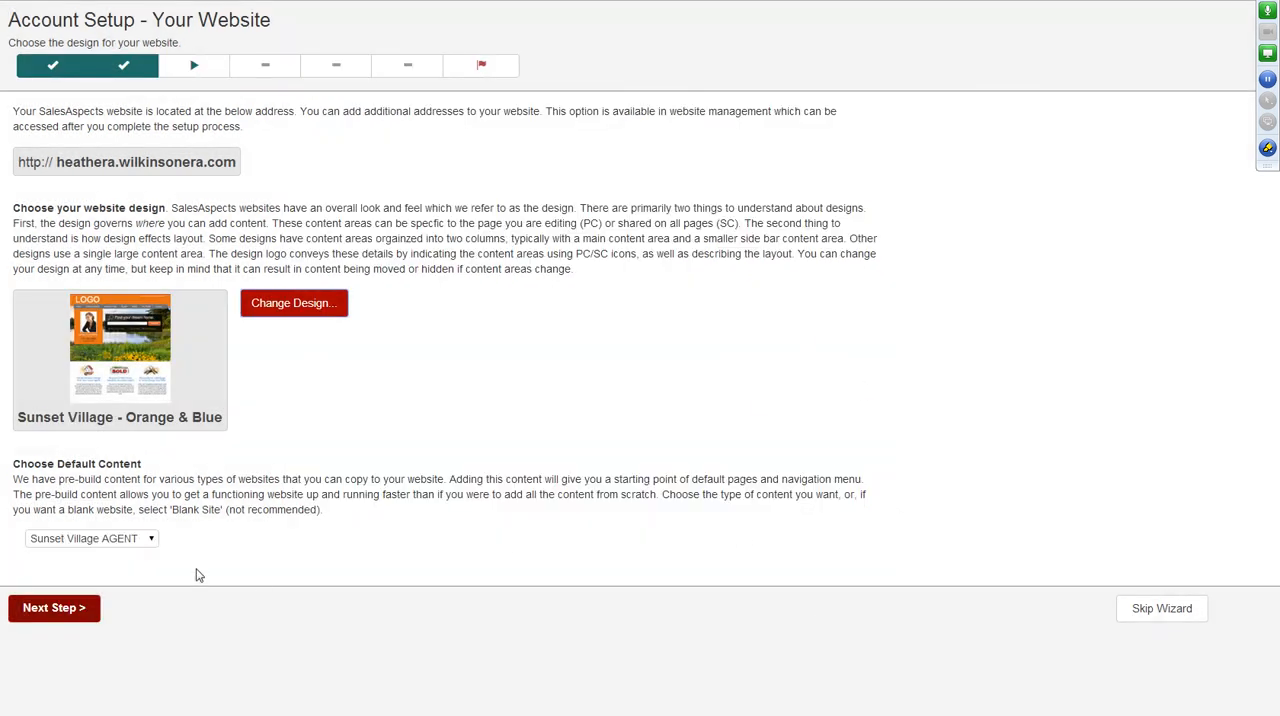
Choose Sunset Village AGENT as the website's default content and continue to the e-mail setup.
{"action": "left_click", "coordinate": [148, 540]}
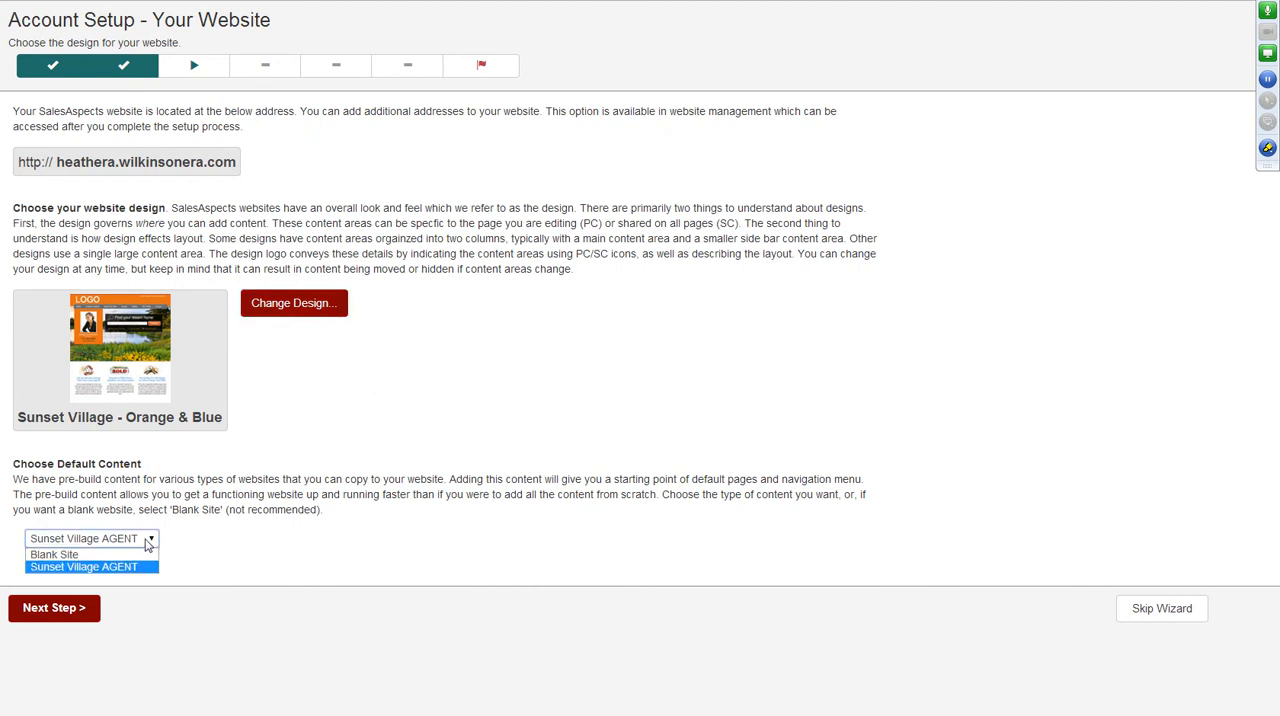
{"action": "left_click", "coordinate": [131, 567]}
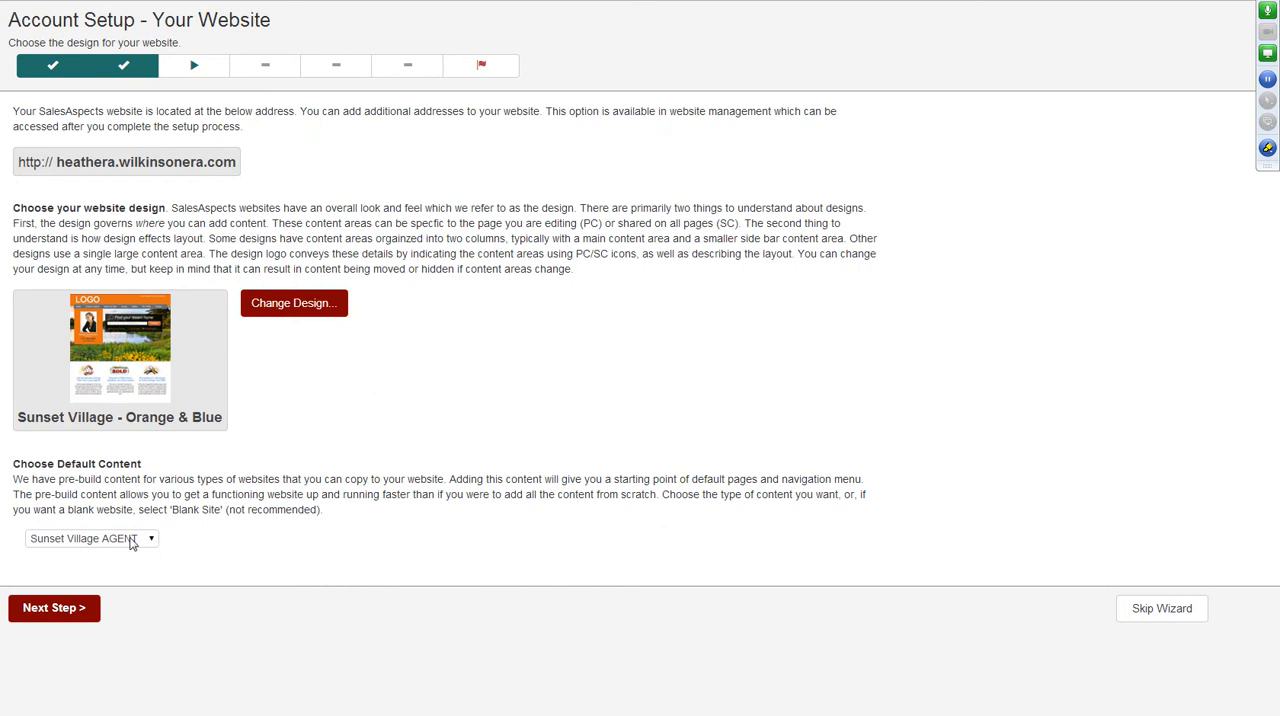
{"action": "left_click", "coordinate": [134, 543]}
{"action": "left_click", "coordinate": [229, 560]}
{"action": "left_click", "coordinate": [62, 619]}
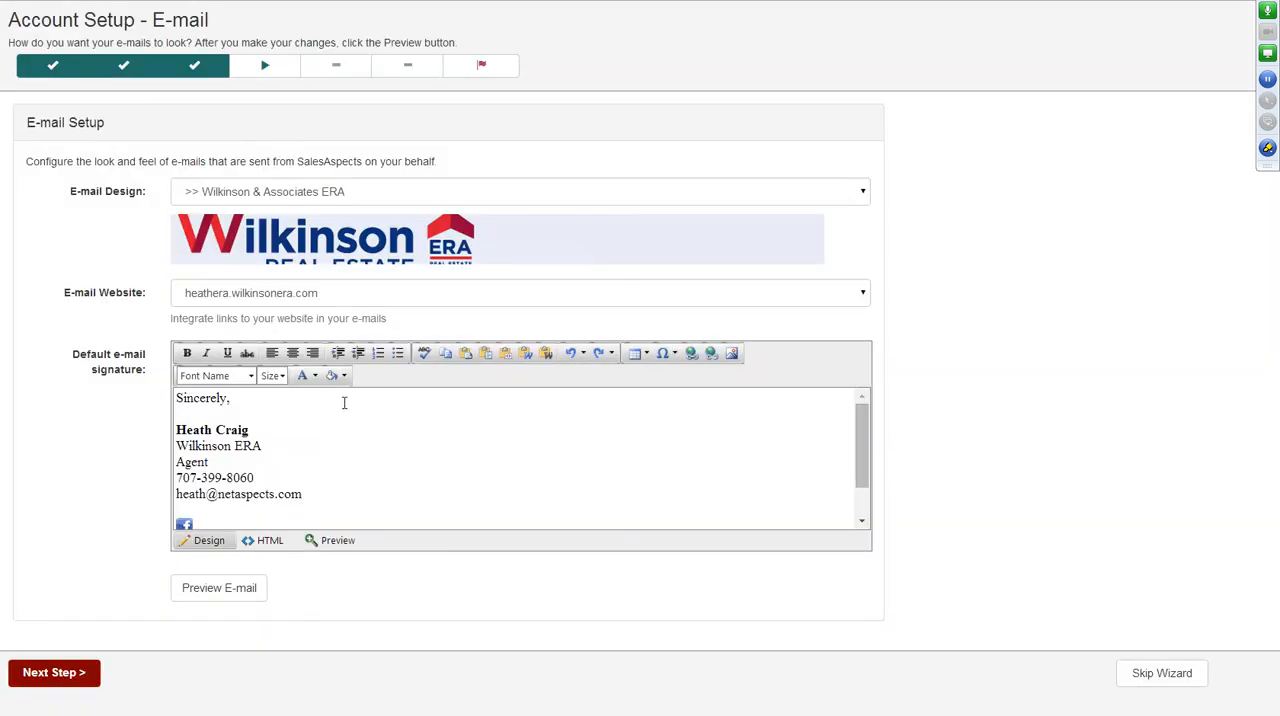
Try the e-mail designs Colors | Red & Black and Real Estate | Country House.
{"action": "left_click", "coordinate": [485, 195]}
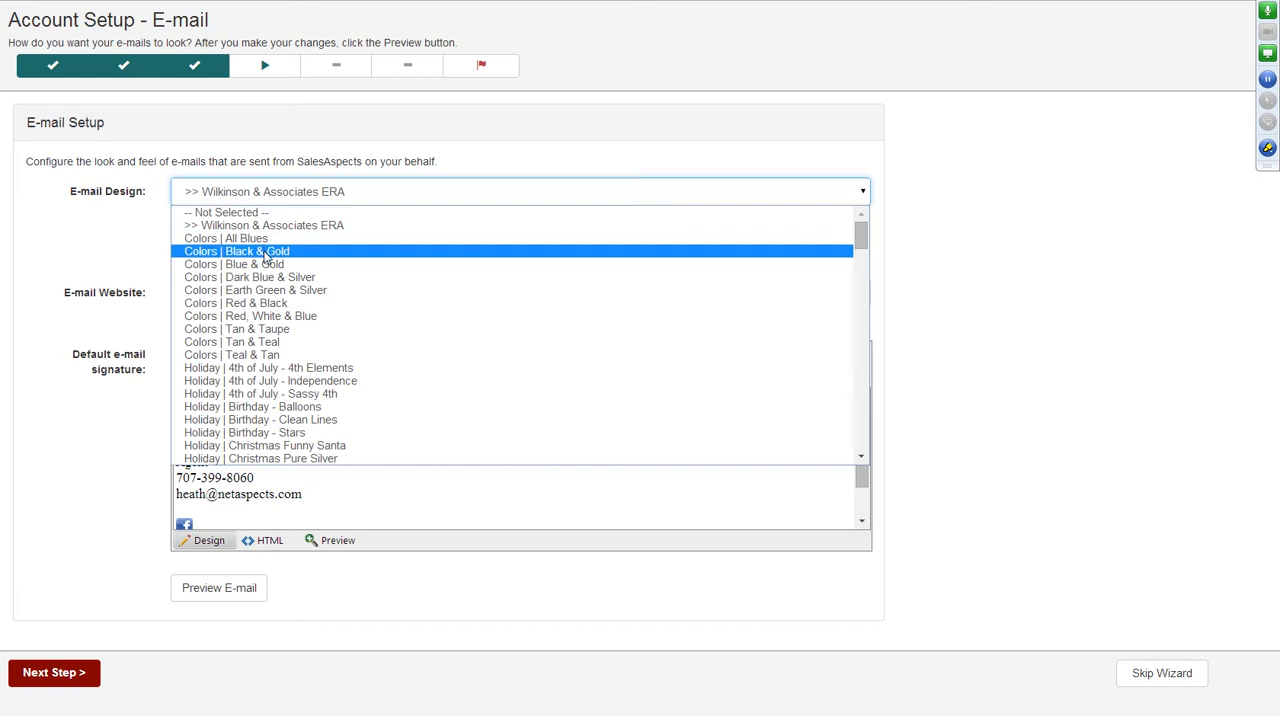
{"action": "left_click", "coordinate": [260, 303]}
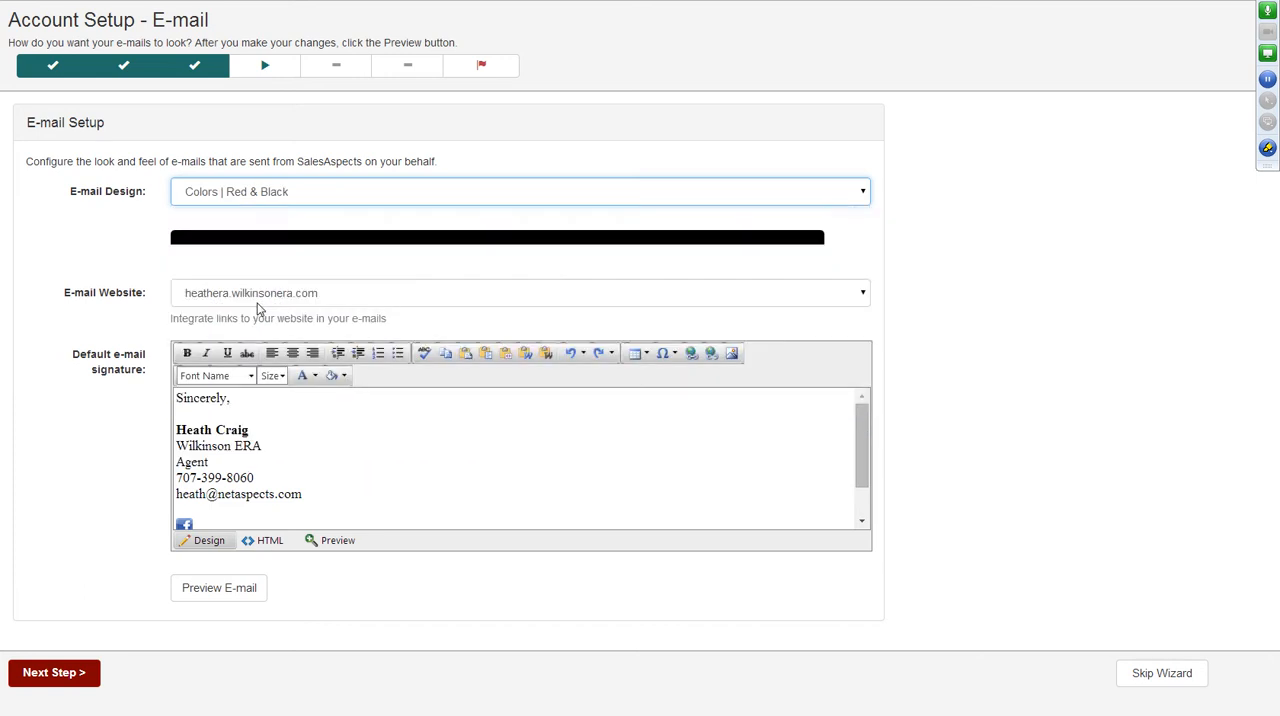
{"action": "left_click", "coordinate": [305, 194]}
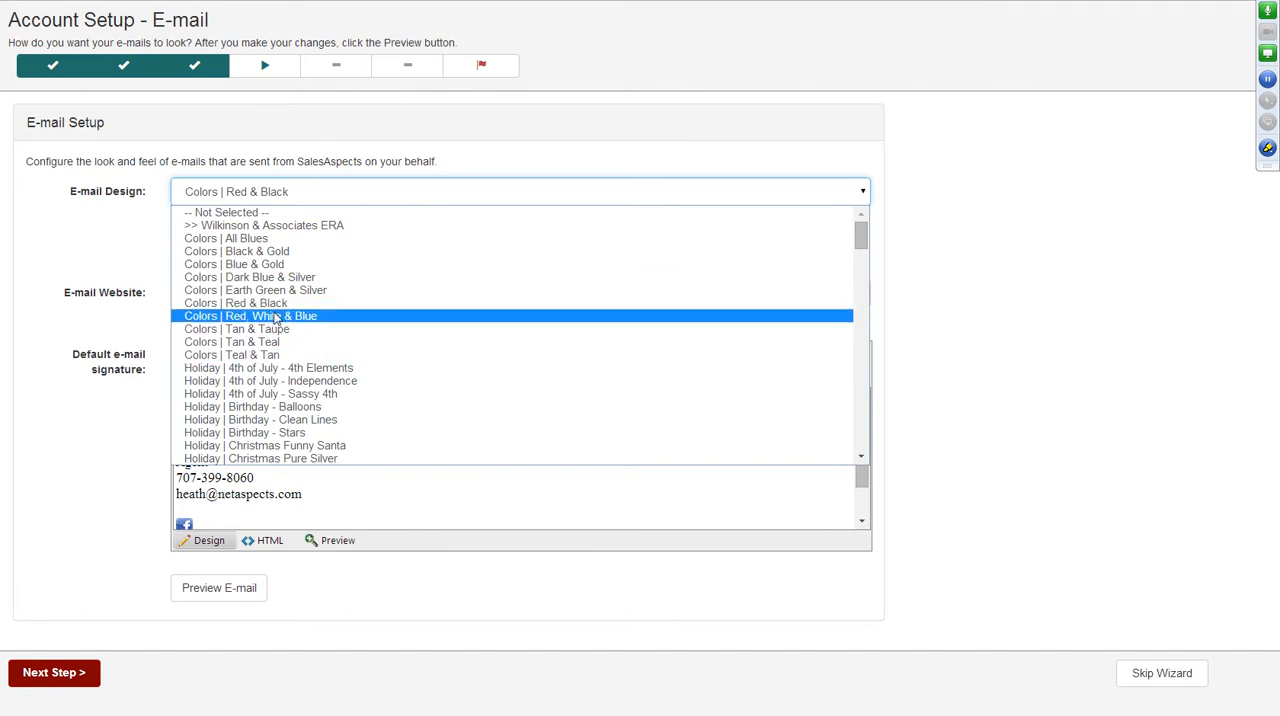
{"action": "scroll", "coordinate": [293, 328], "scroll_direction": "down", "scroll_amount": 3}
{"action": "scroll", "coordinate": [295, 330], "scroll_direction": "down", "scroll_amount": 12}
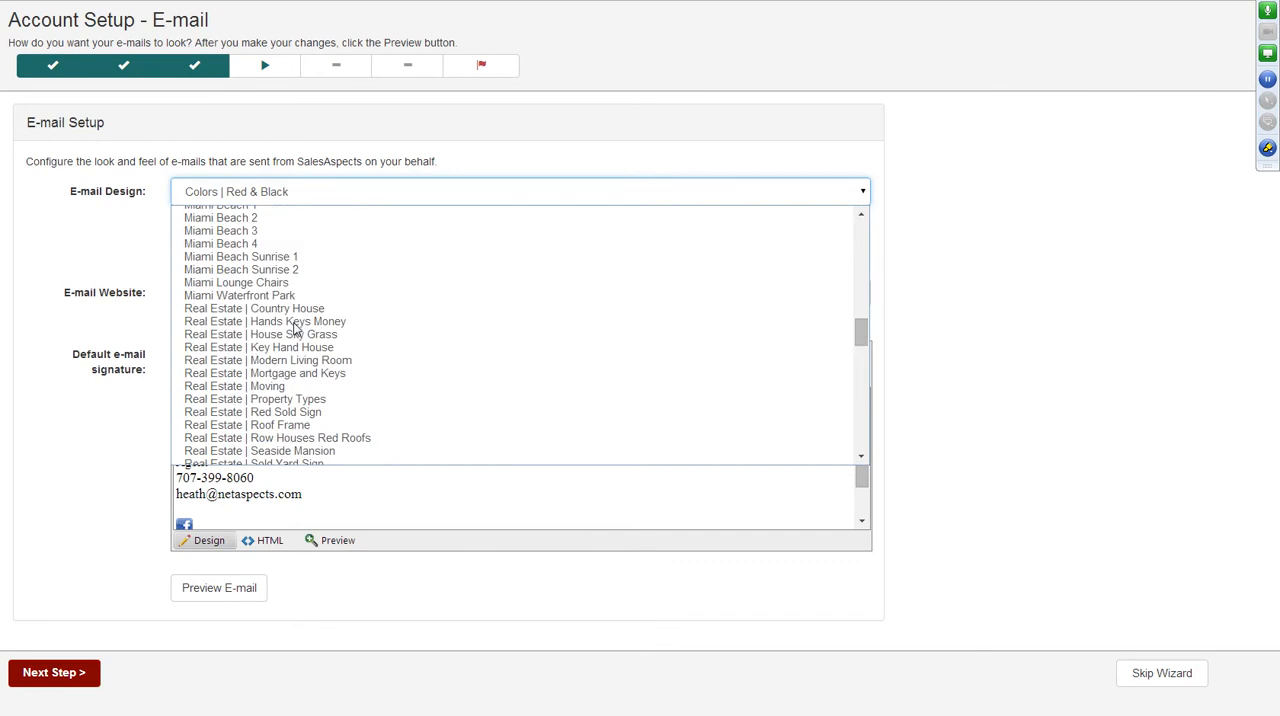
{"action": "left_click", "coordinate": [295, 309]}
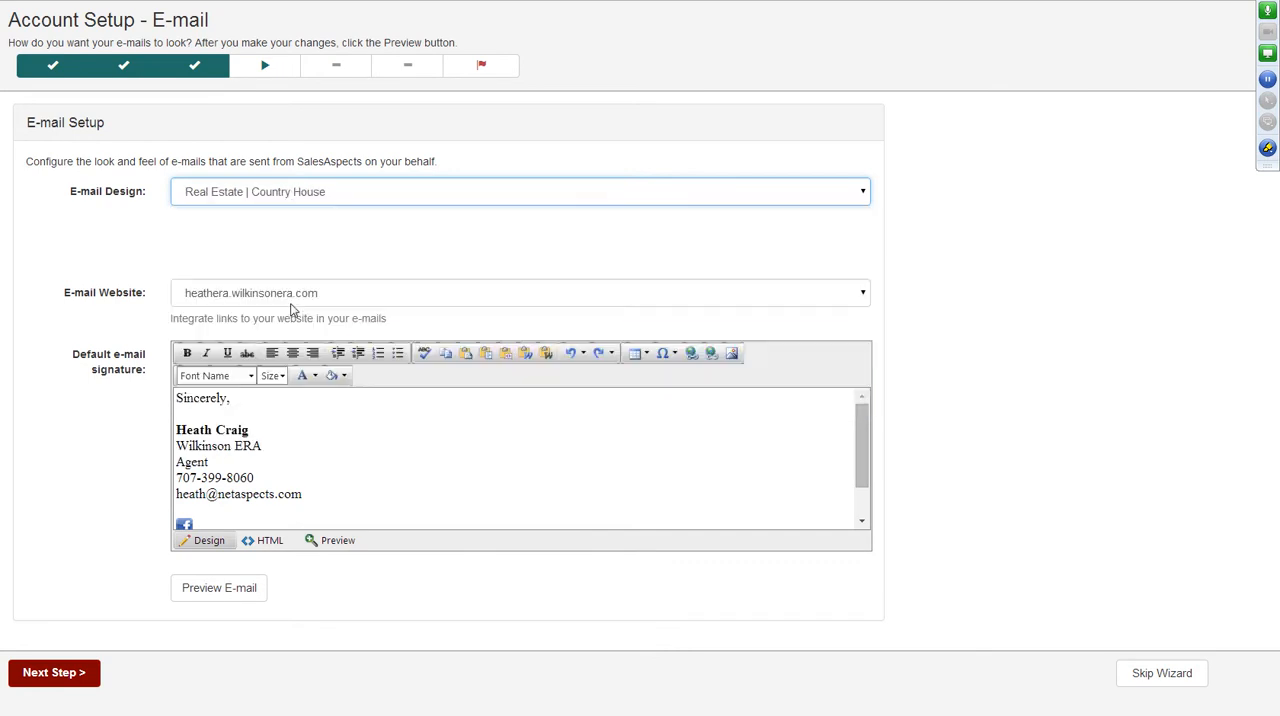
Set the e-mail design to Real Estate | Property Types.
{"action": "left_click", "coordinate": [396, 199]}
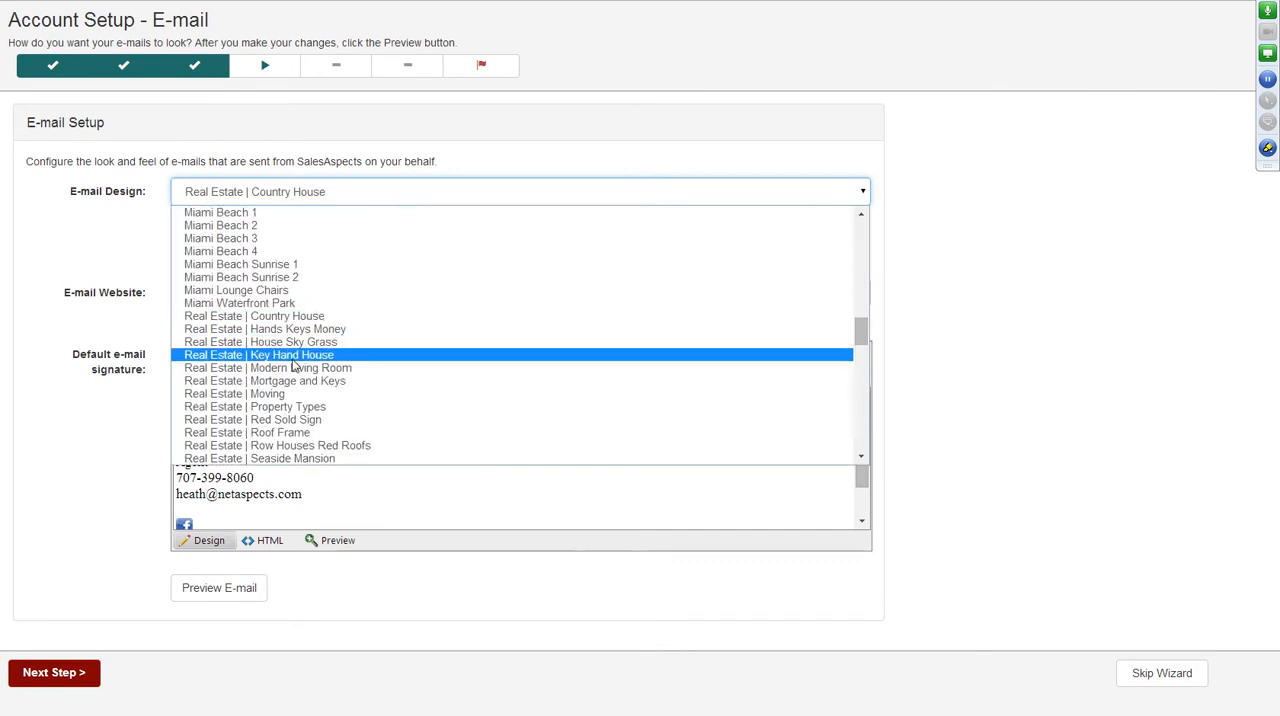
{"action": "left_click", "coordinate": [305, 409]}
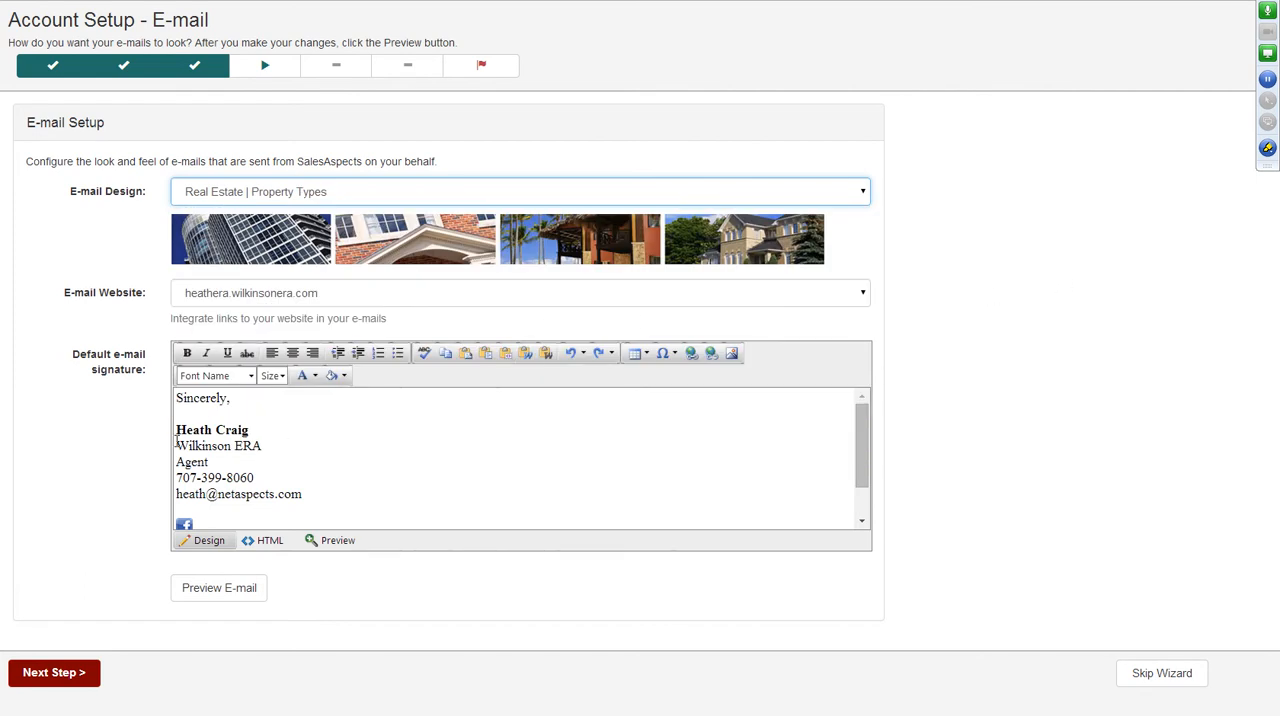
In the default e-mail signature, replace the company with HomeSwing.com and the job title with Agent/Lender.
{"action": "left_click_drag", "start_coordinate": [177, 443], "coordinate": [274, 443]}
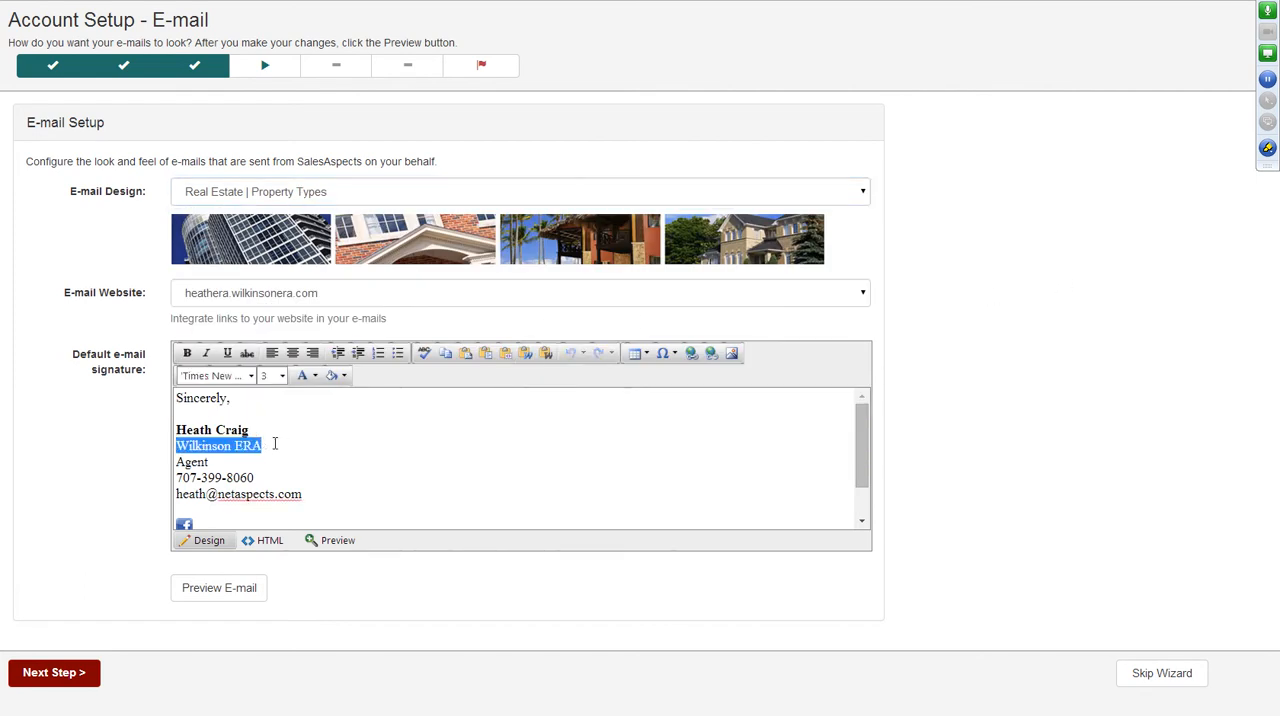
{"action": "type", "text": "HomeSwing.com"}
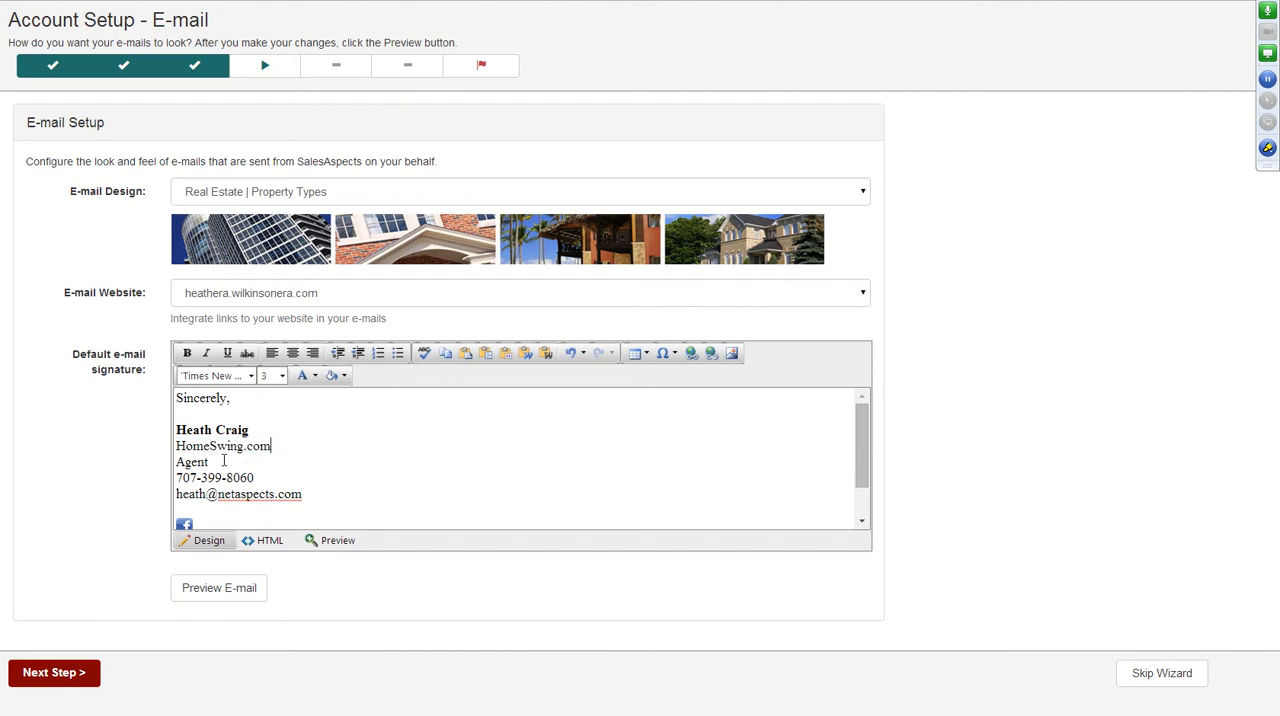
{"action": "left_click_drag", "start_coordinate": [224, 462], "coordinate": [149, 460]}
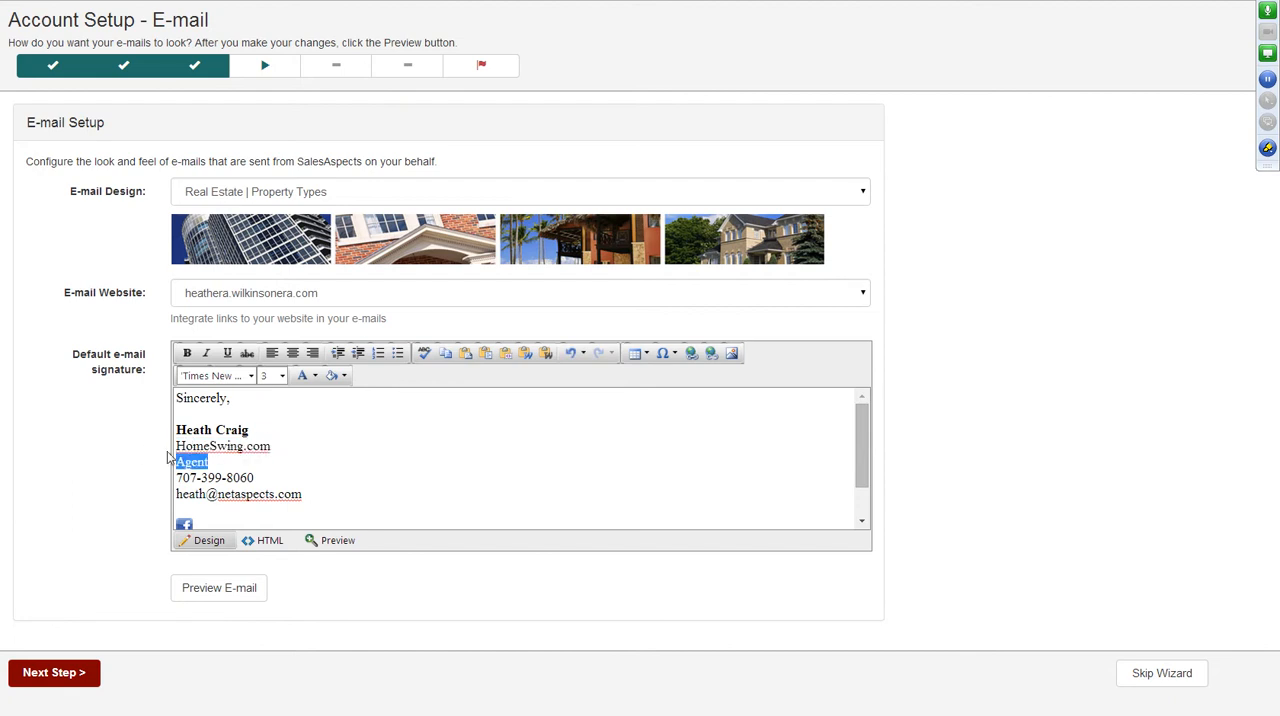
{"action": "type", "text": "Agent/Lender"}
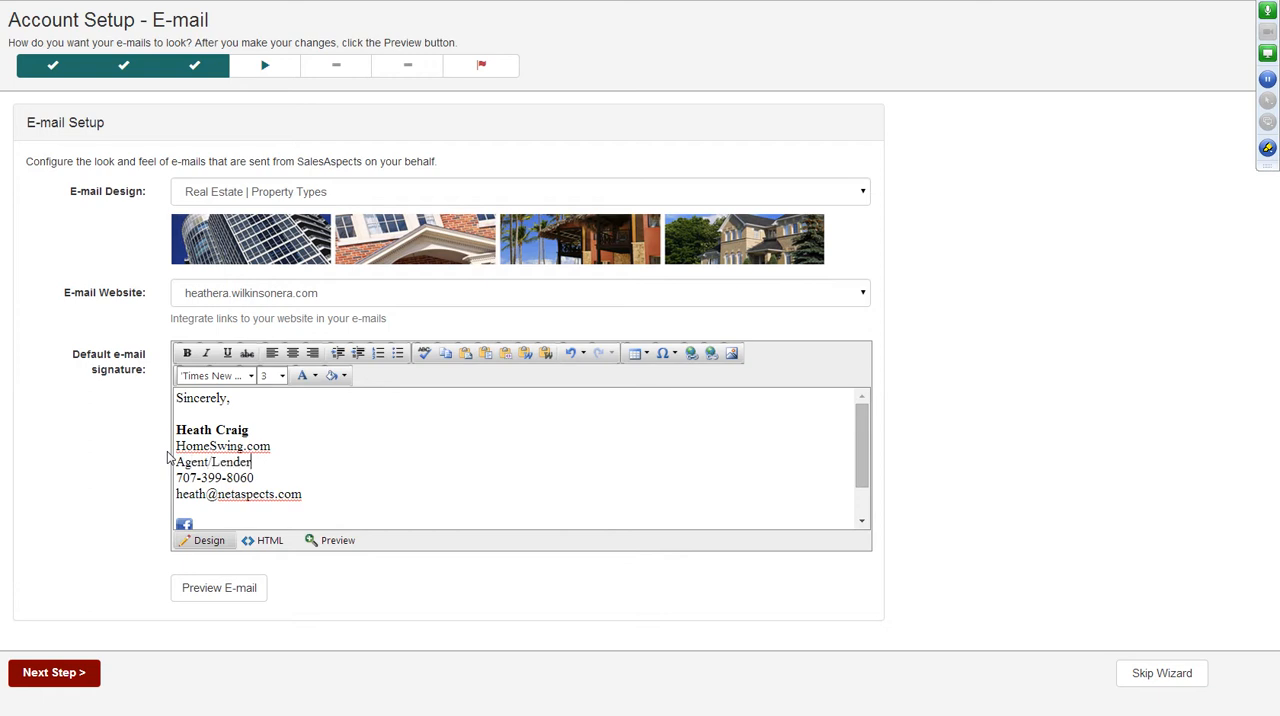
{"action": "scroll", "coordinate": [343, 490], "scroll_direction": "down", "scroll_amount": 2}
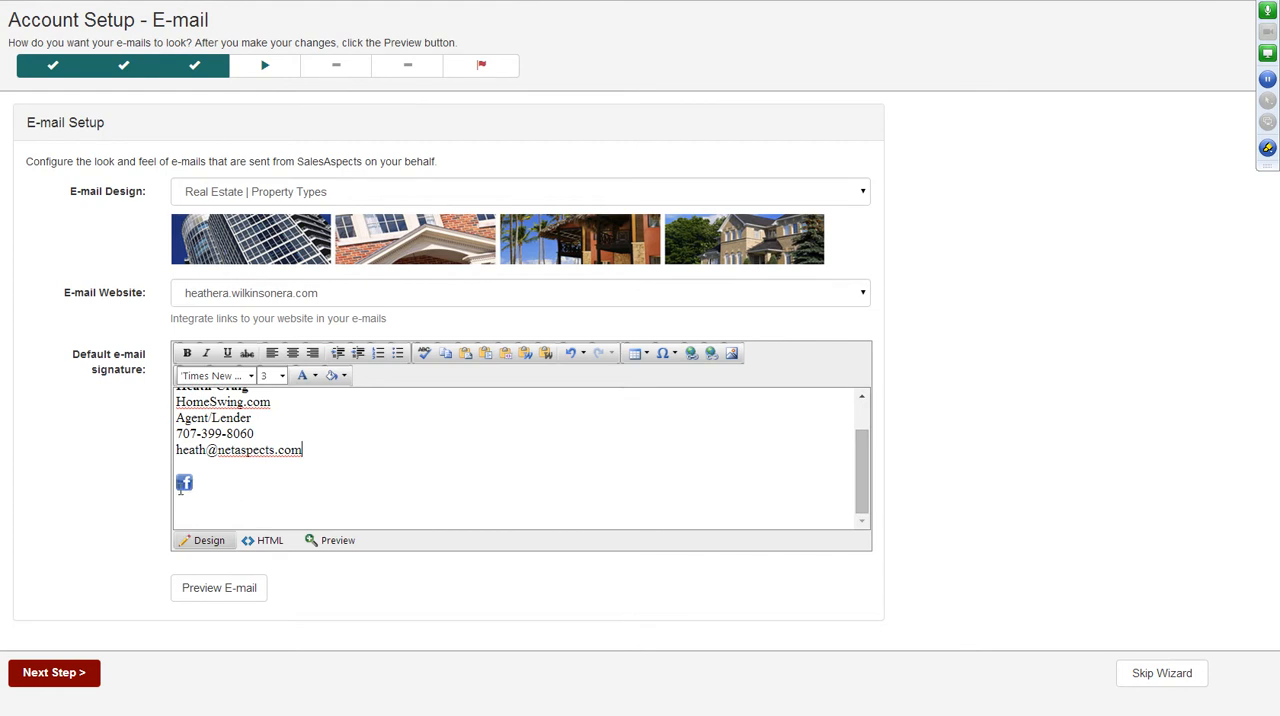
Delete the small Facebook icon from the default e-mail signature.
{"action": "left_click", "coordinate": [184, 483]}
{"action": "left_click", "coordinate": [197, 465]}
{"action": "left_click_drag", "start_coordinate": [196, 482], "coordinate": [147, 481]}
{"action": "key", "text": "Delete"}
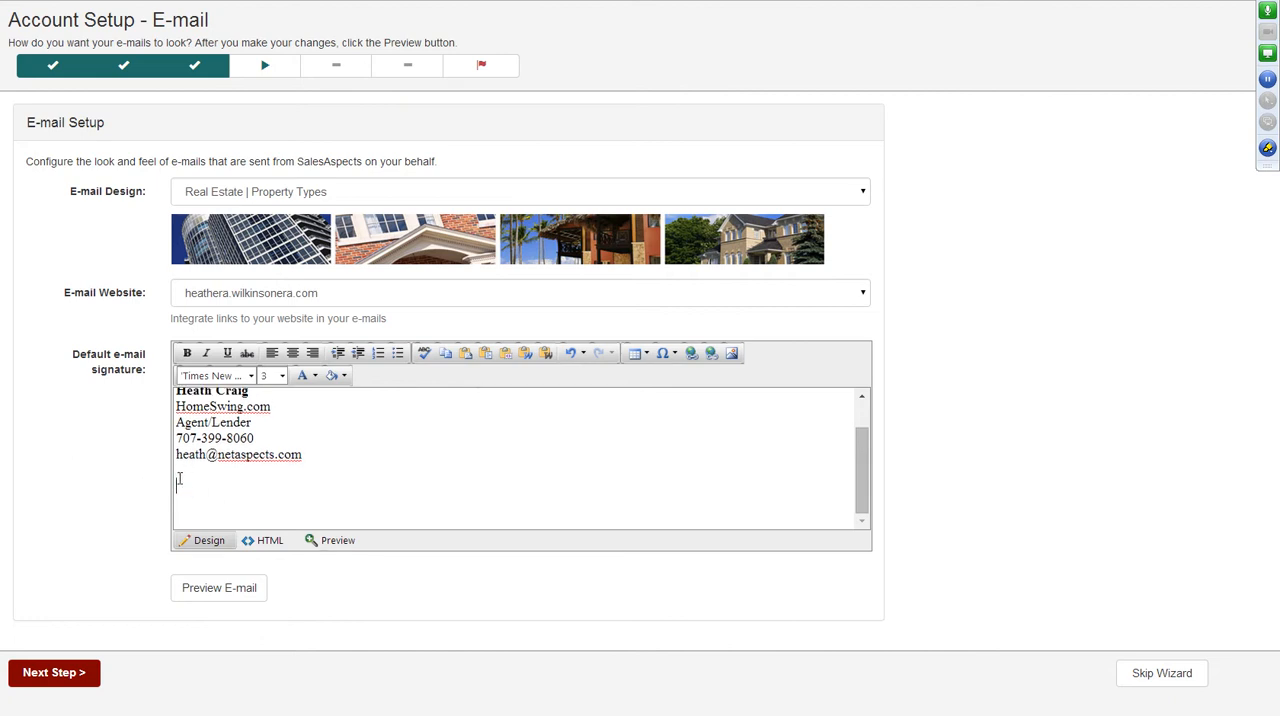
Insert social-net-icons-facebook_46_77.png from GlobalImages/GeneralUse/SocialNetworkingIcons below the contact details in the signature.
{"action": "left_click", "coordinate": [733, 356]}
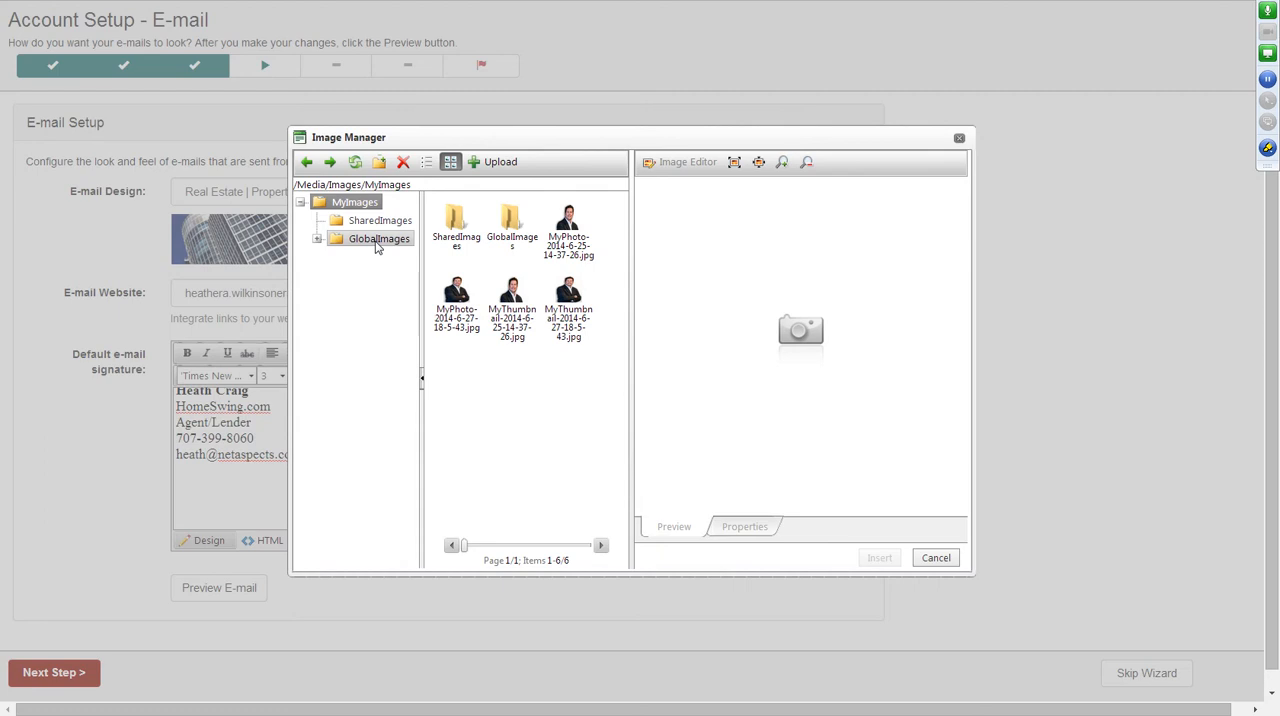
{"action": "left_click", "coordinate": [378, 240]}
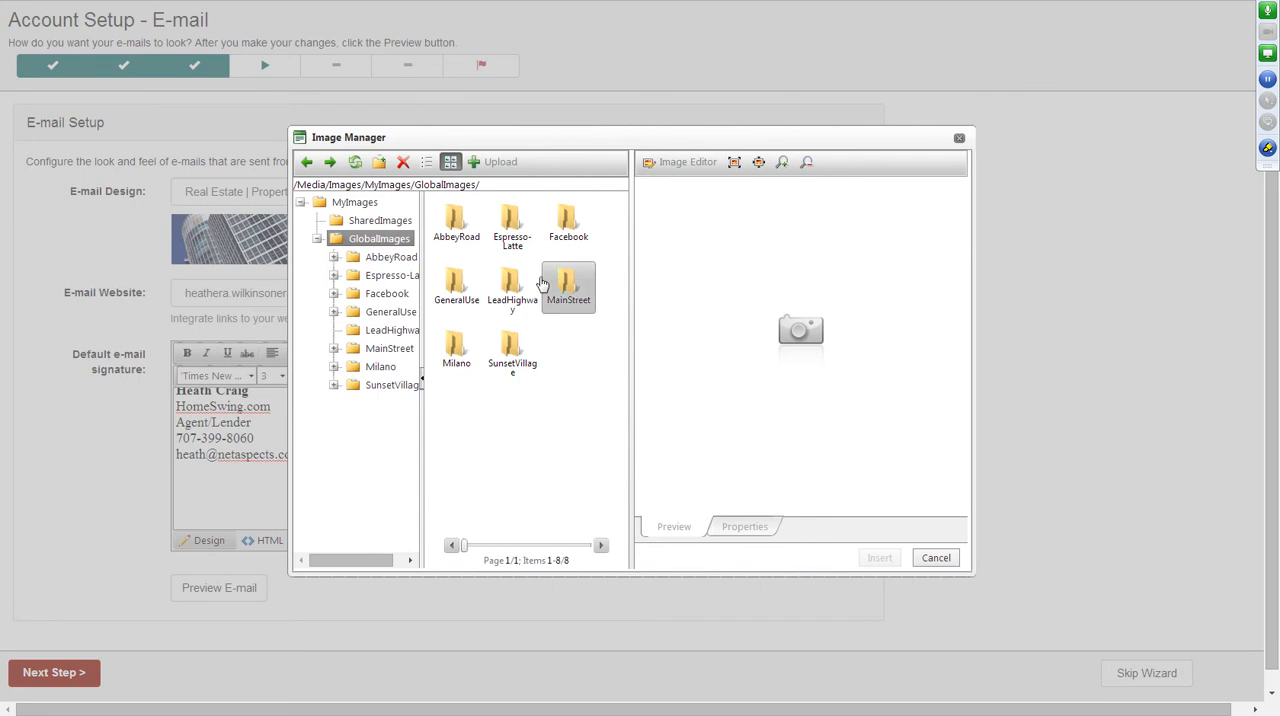
{"action": "double_click", "coordinate": [457, 290]}
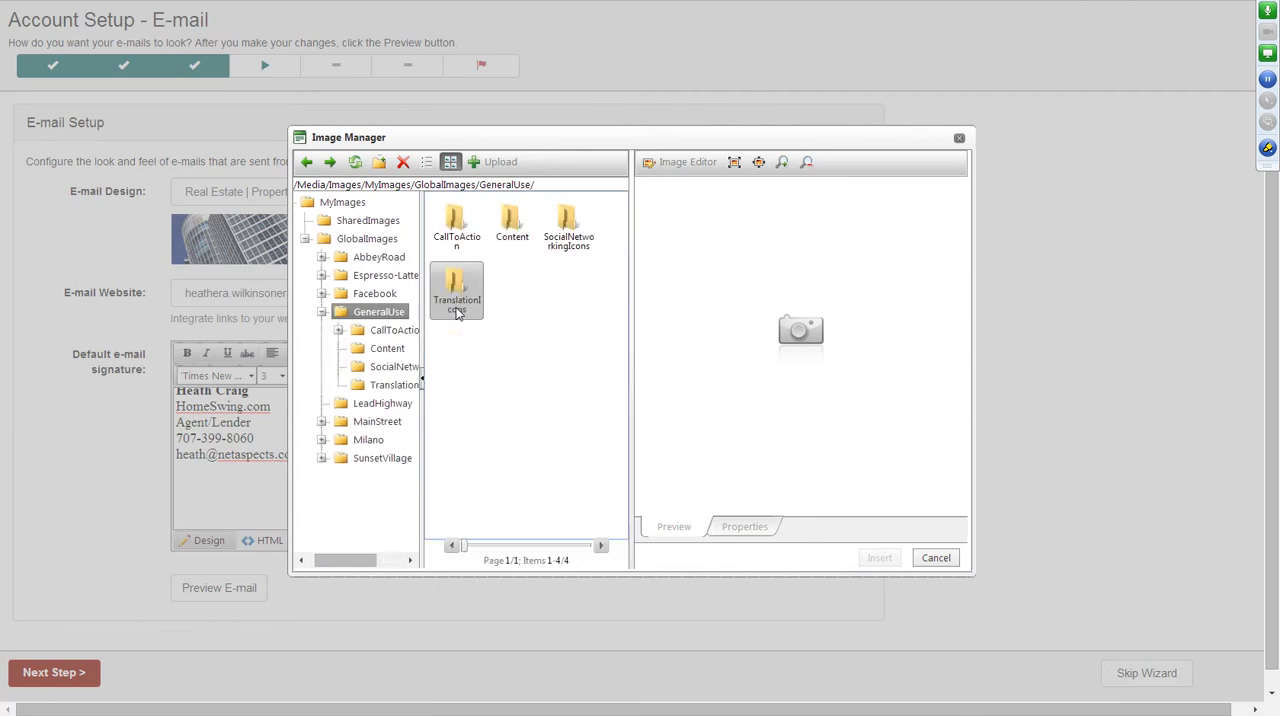
{"action": "double_click", "coordinate": [567, 255]}
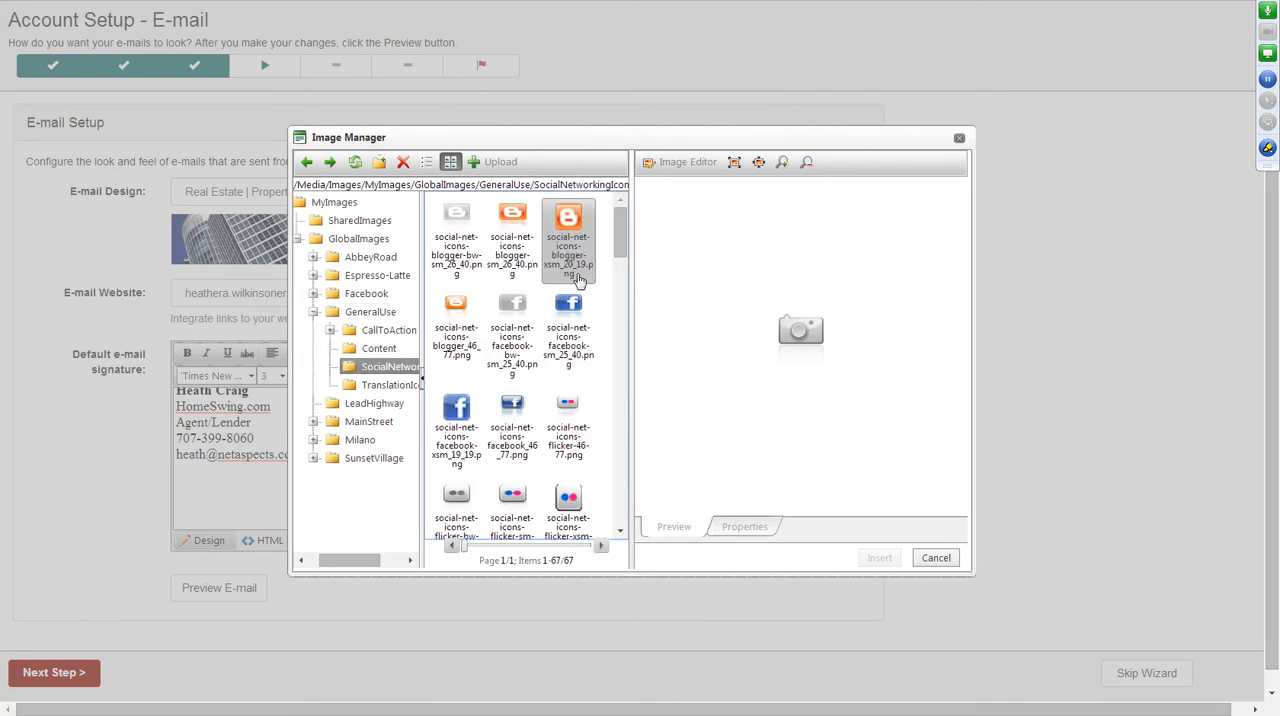
{"action": "left_click", "coordinate": [563, 327]}
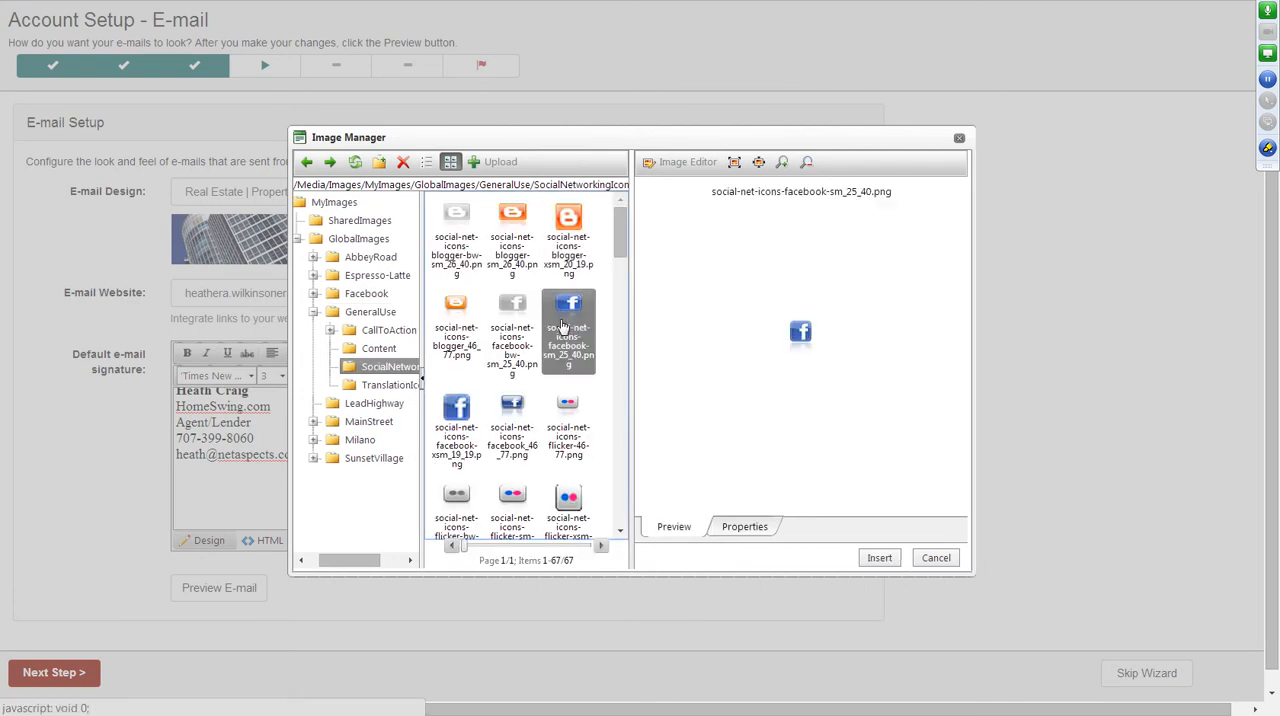
{"action": "left_click", "coordinate": [496, 423]}
{"action": "left_click", "coordinate": [465, 422]}
{"action": "left_click", "coordinate": [503, 410]}
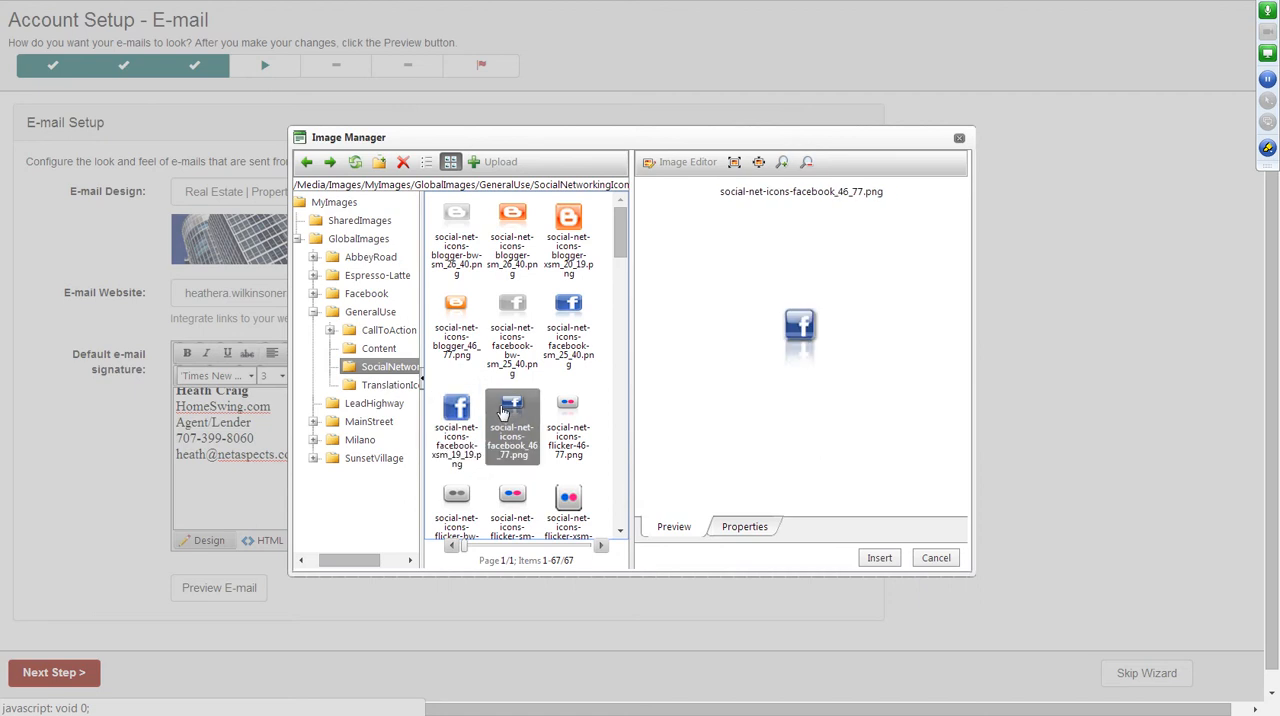
{"action": "left_click", "coordinate": [880, 559]}
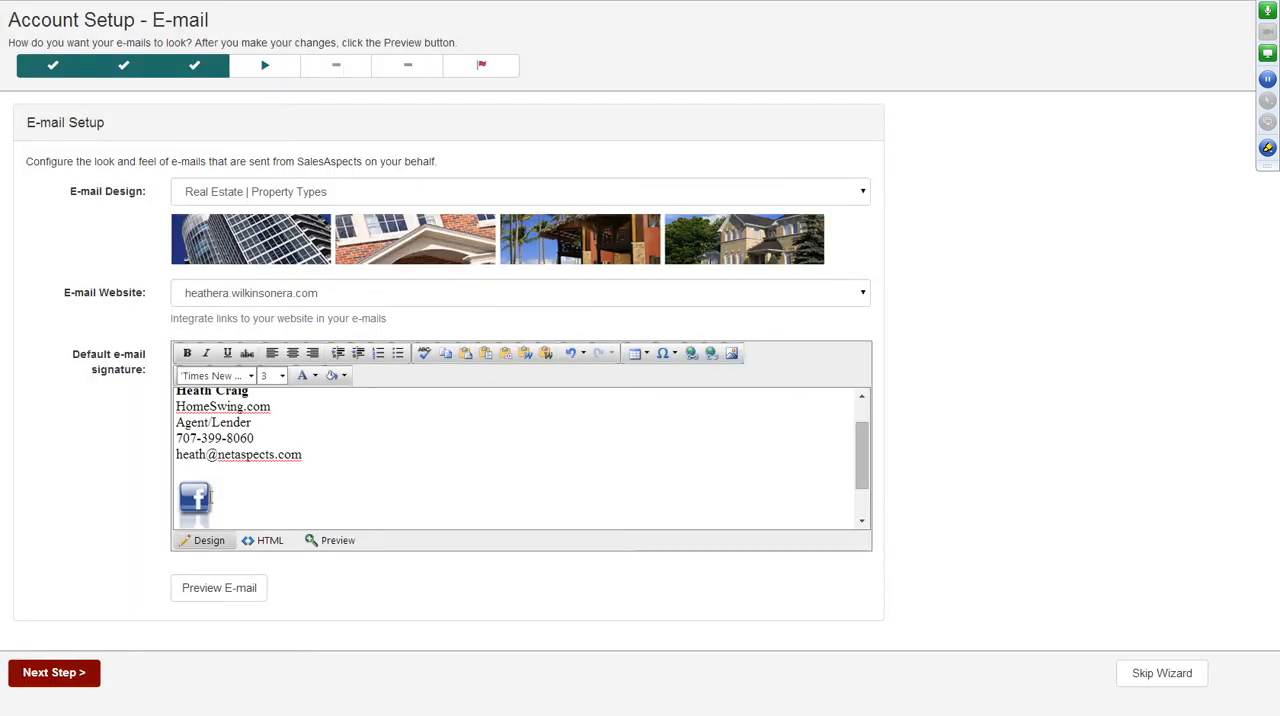
{"action": "left_click", "coordinate": [201, 497]}
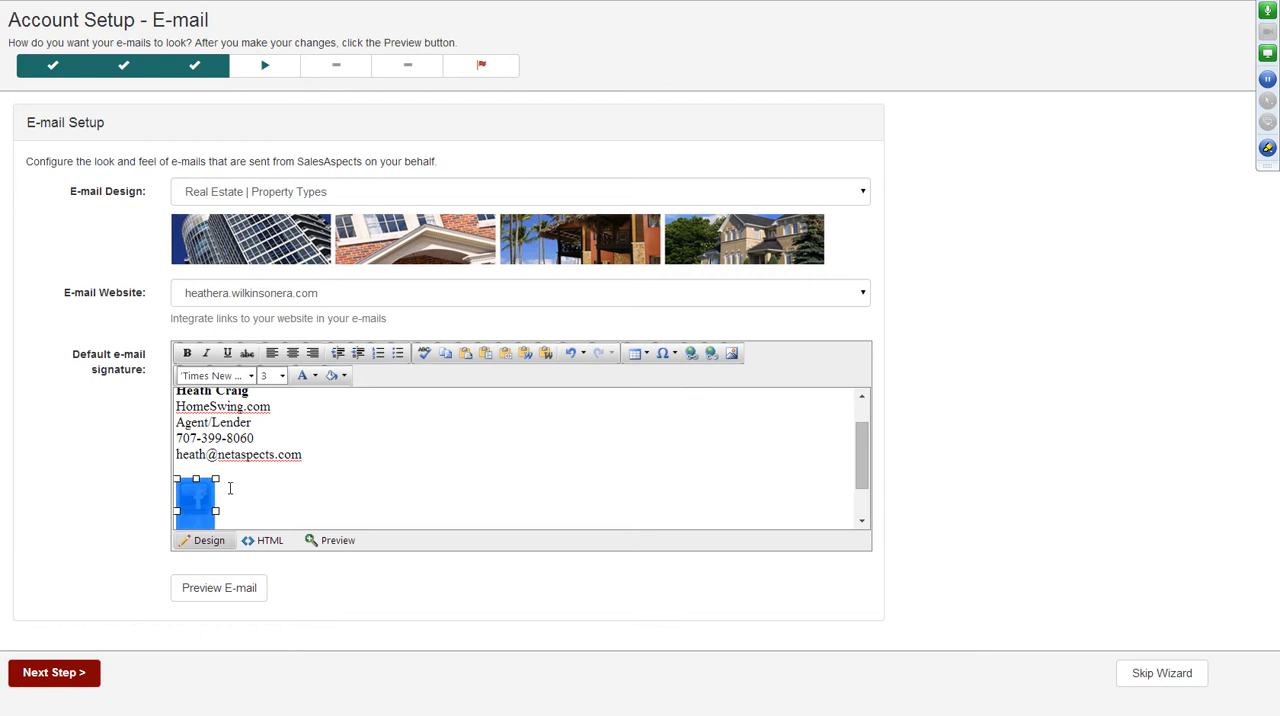
{"action": "left_click", "coordinate": [691, 353]}
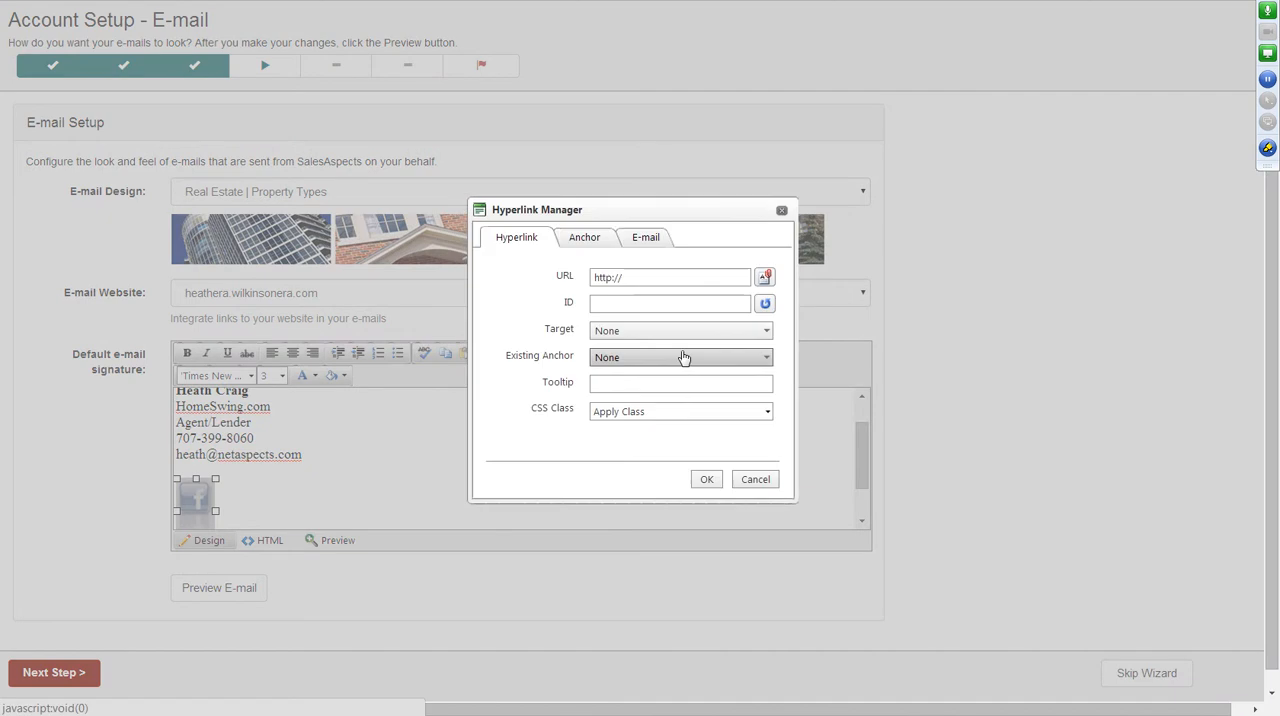
{"action": "left_click", "coordinate": [669, 277]}
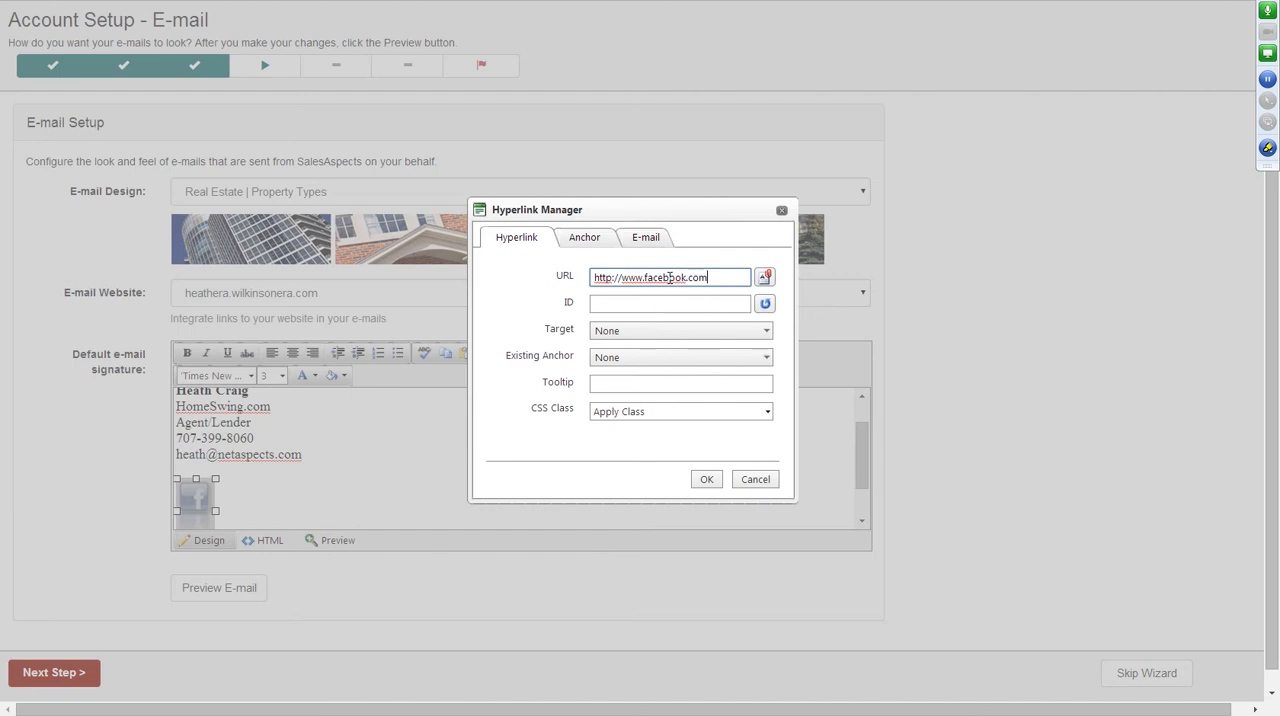
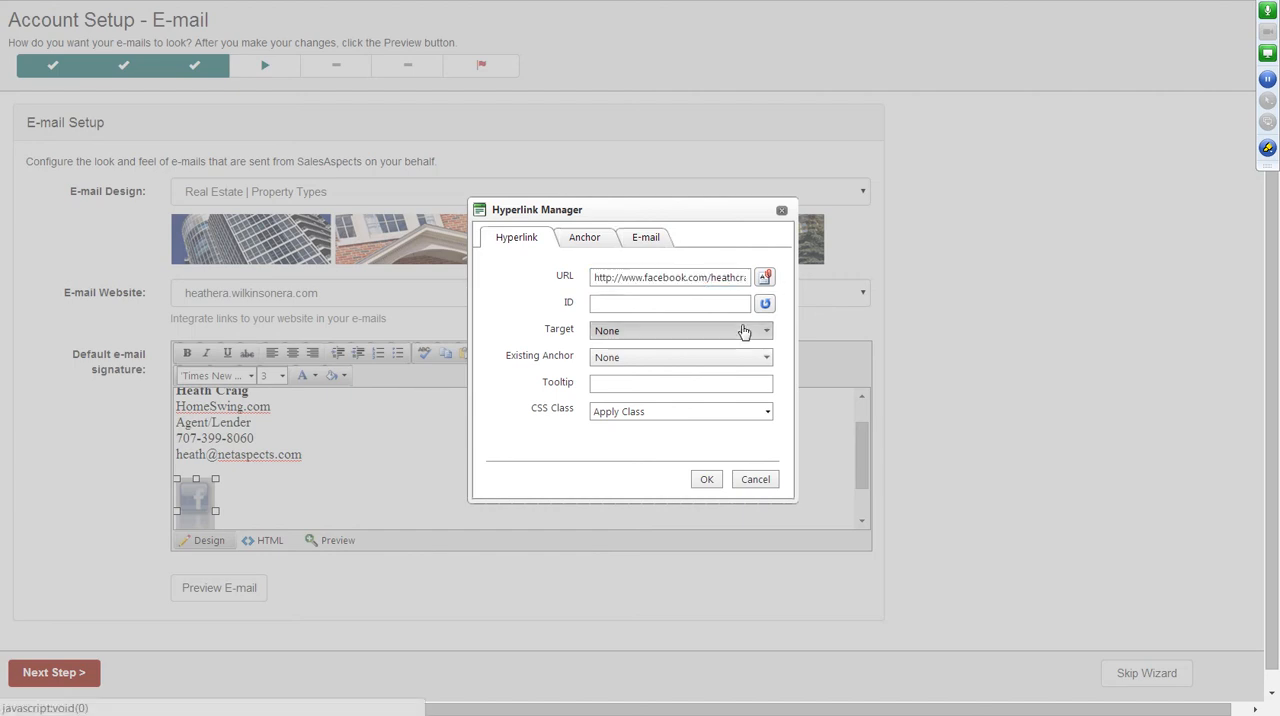
{"action": "left_click", "coordinate": [743, 331]}
{"action": "left_click", "coordinate": [649, 390]}
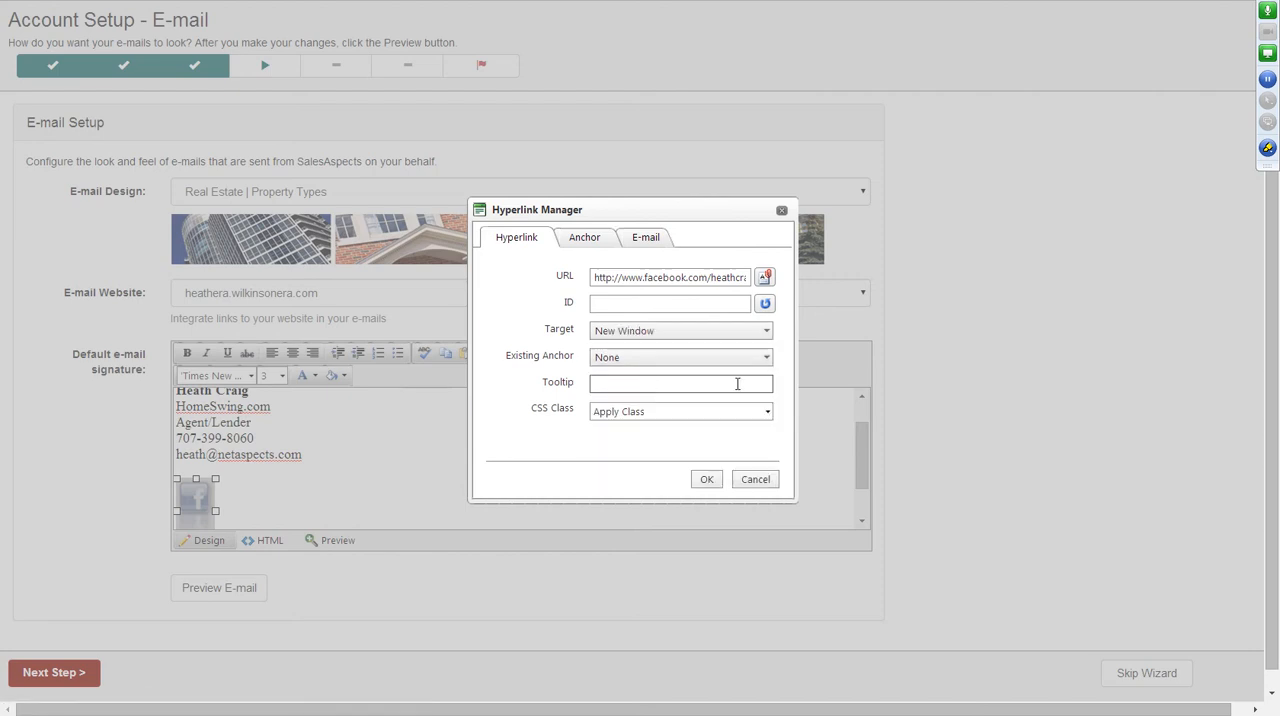
{"action": "left_click", "coordinate": [707, 481]}
{"action": "left_click", "coordinate": [617, 440]}
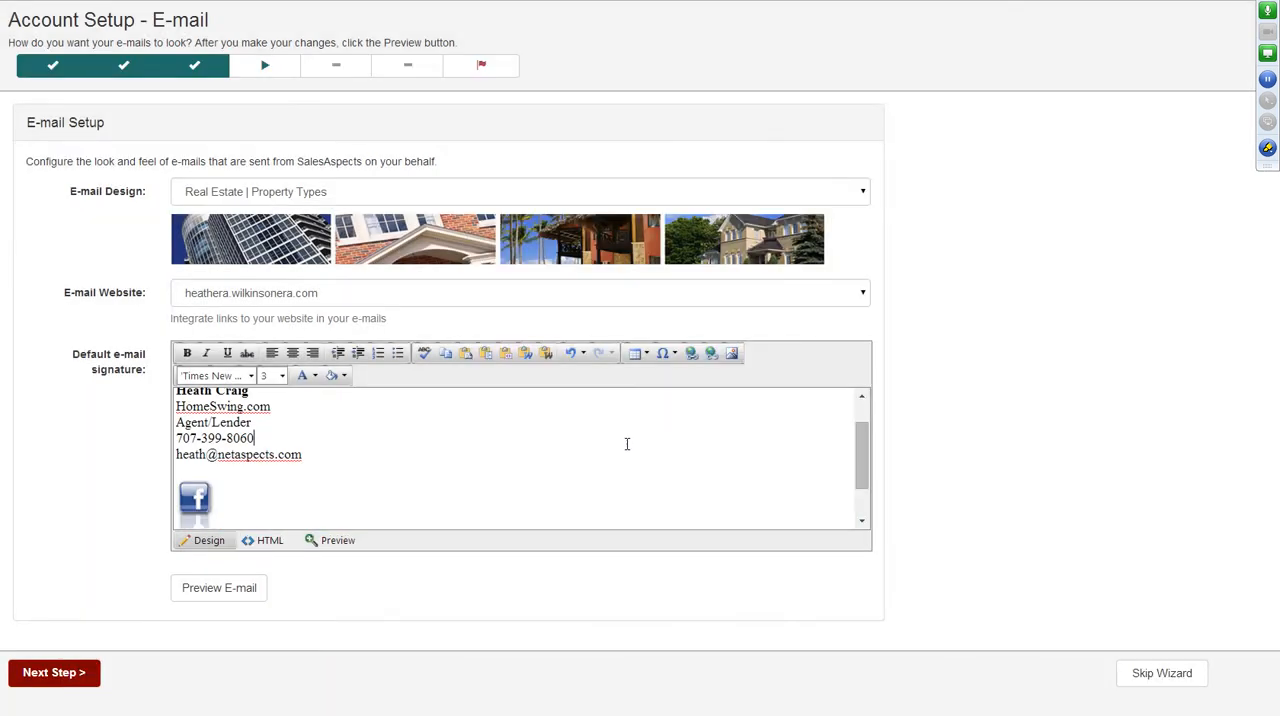
Insert social-net-icons-google-plus-1-blue-46-77.png from GlobalImages/GeneralUse/SocialNetworkingIcons beside the Facebook icon in the signature.
{"action": "left_click", "coordinate": [262, 500]}
{"action": "left_click", "coordinate": [731, 352]}
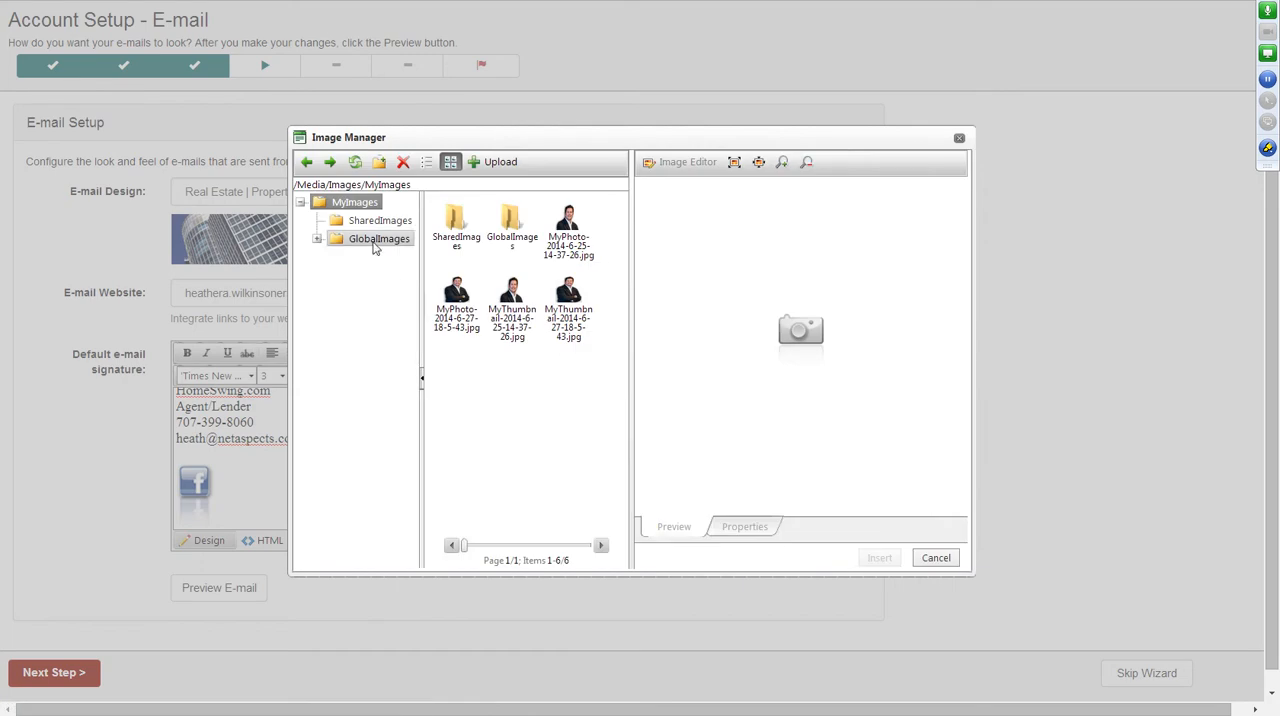
{"action": "left_click", "coordinate": [375, 242]}
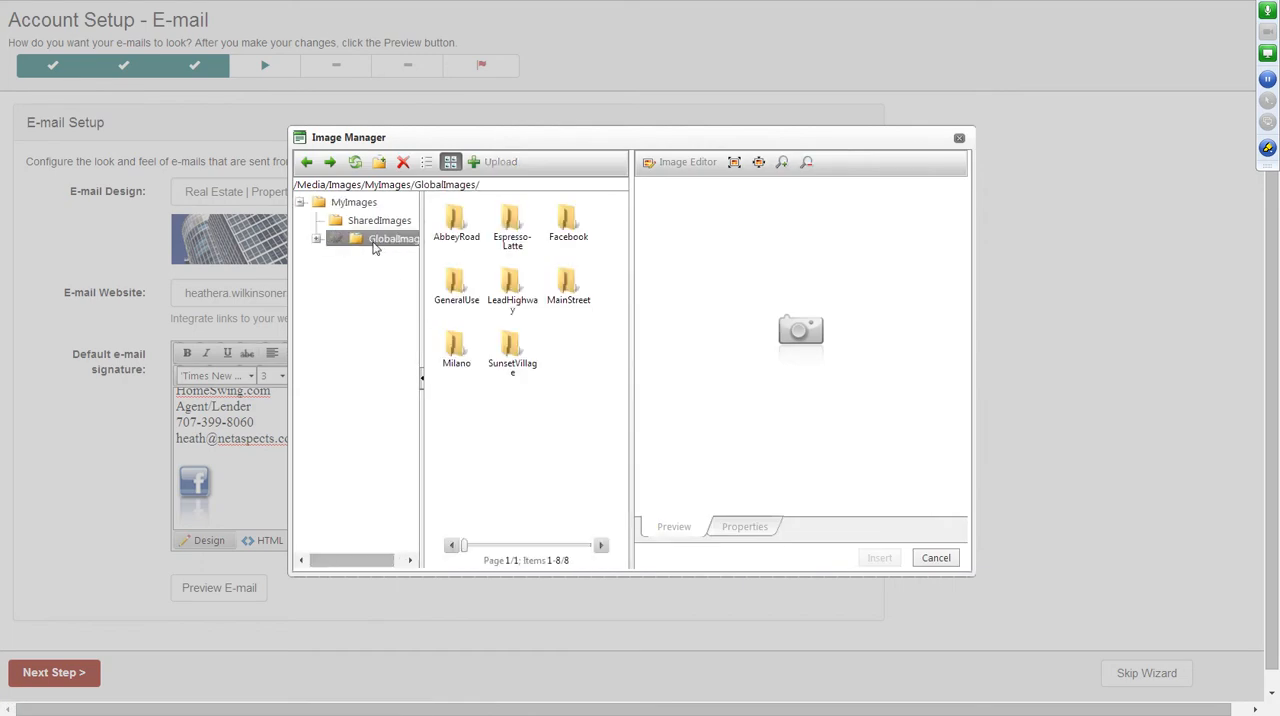
{"action": "double_click", "coordinate": [443, 288]}
{"action": "double_click", "coordinate": [567, 225]}
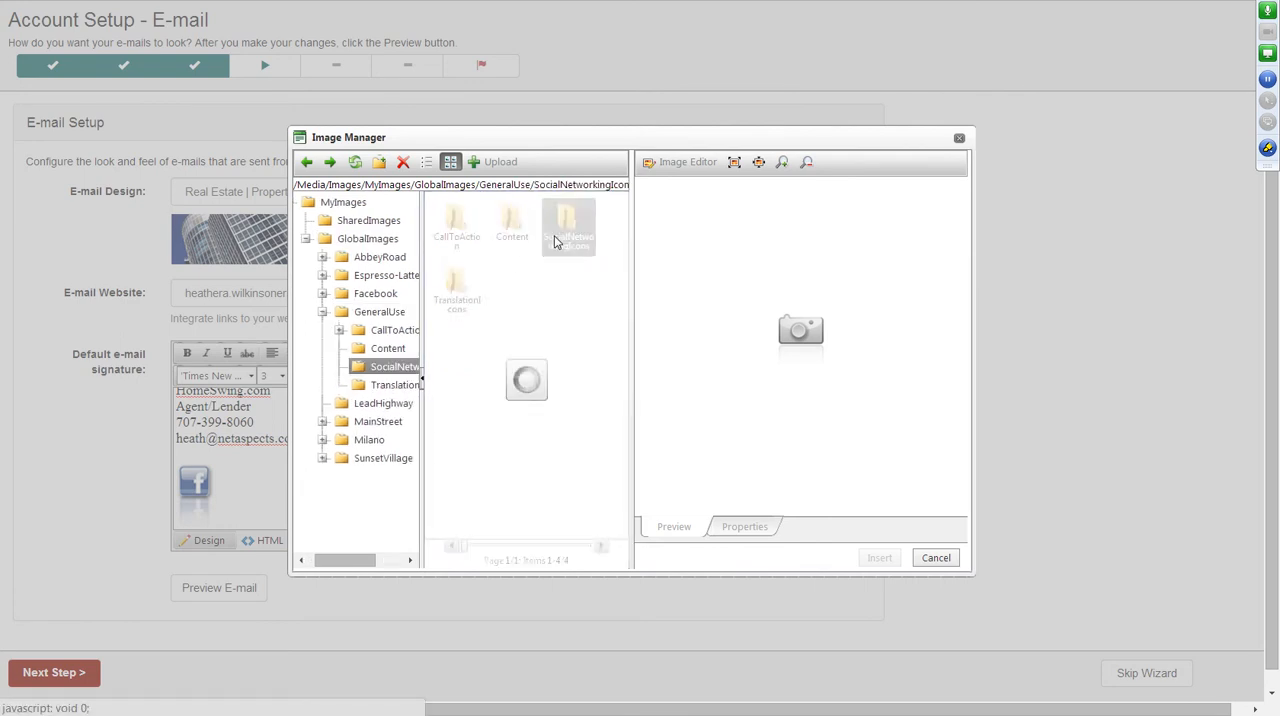
{"action": "scroll", "coordinate": [583, 320], "scroll_direction": "down", "scroll_amount": 3}
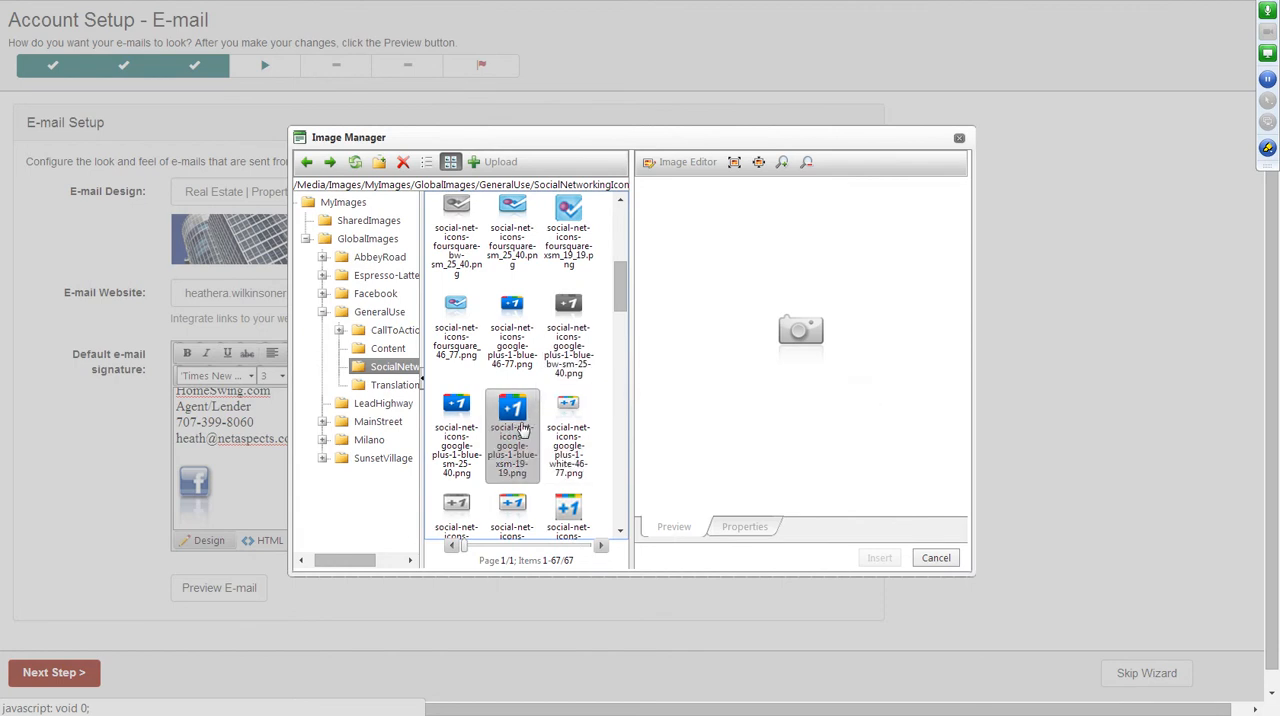
{"action": "left_click", "coordinate": [522, 432]}
{"action": "left_click", "coordinate": [456, 425]}
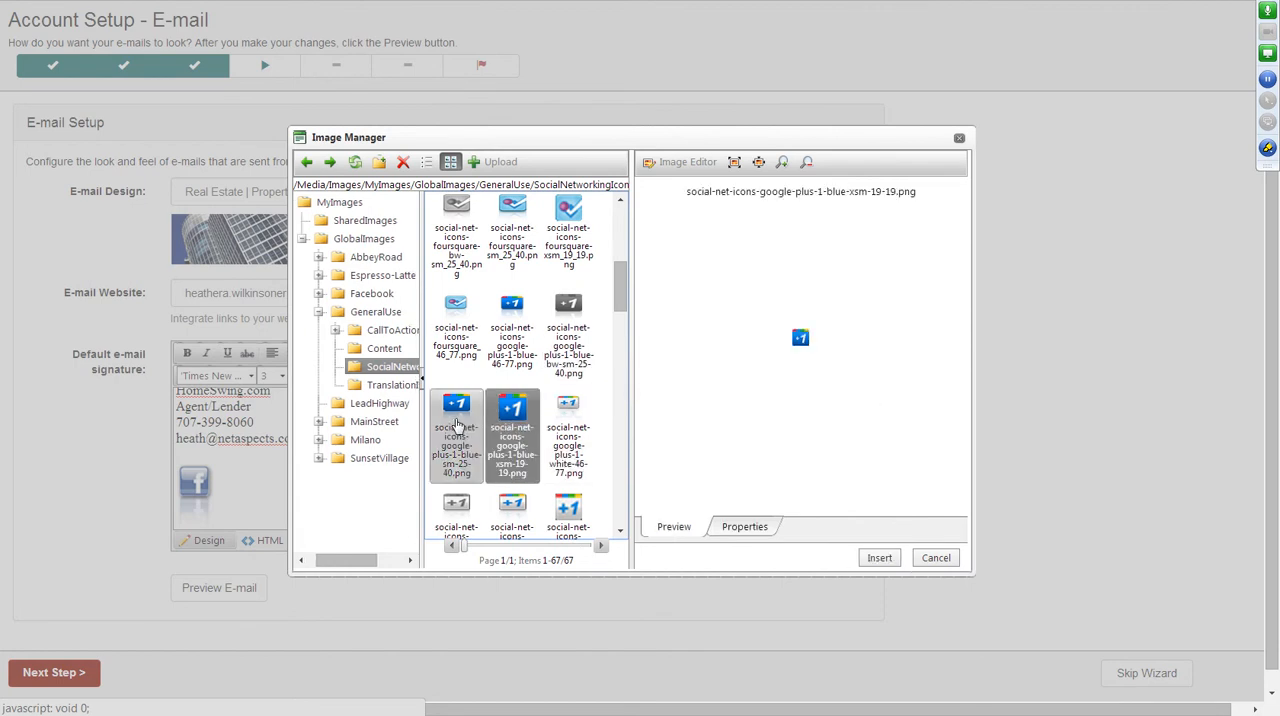
{"action": "left_click", "coordinate": [889, 559]}
{"action": "left_click", "coordinate": [307, 494]}
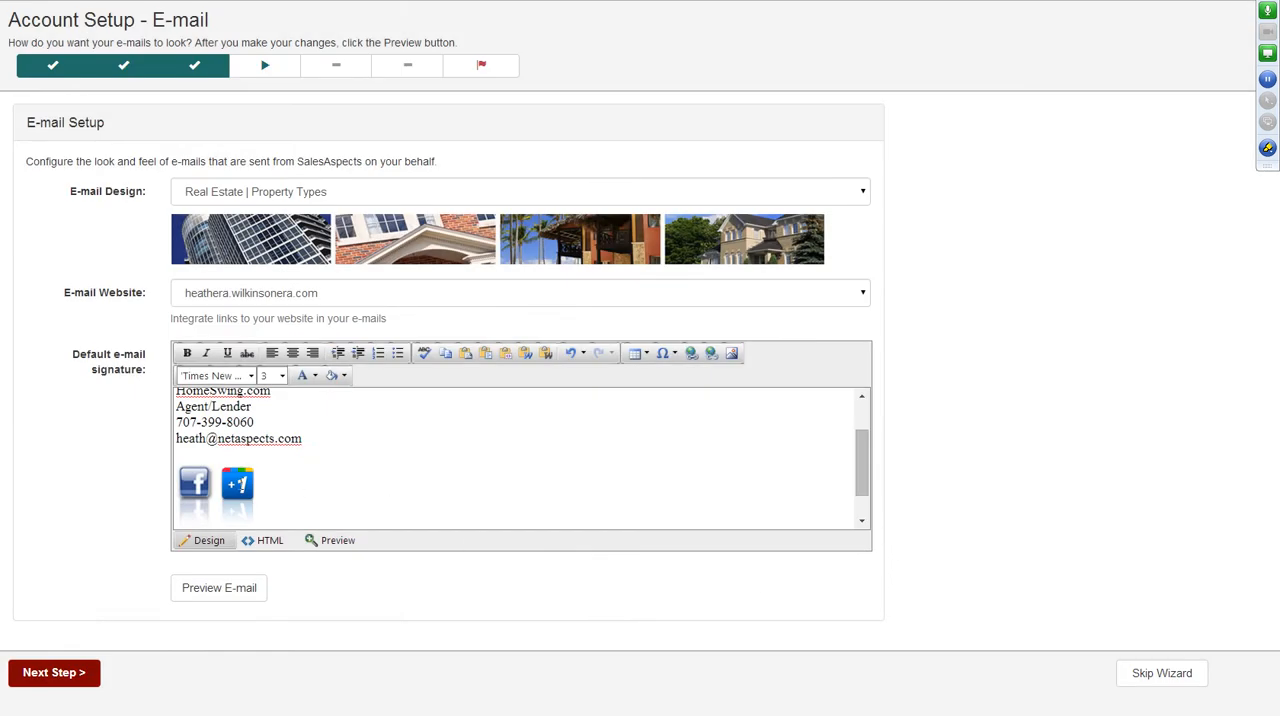
{"action": "left_click", "coordinate": [240, 487]}
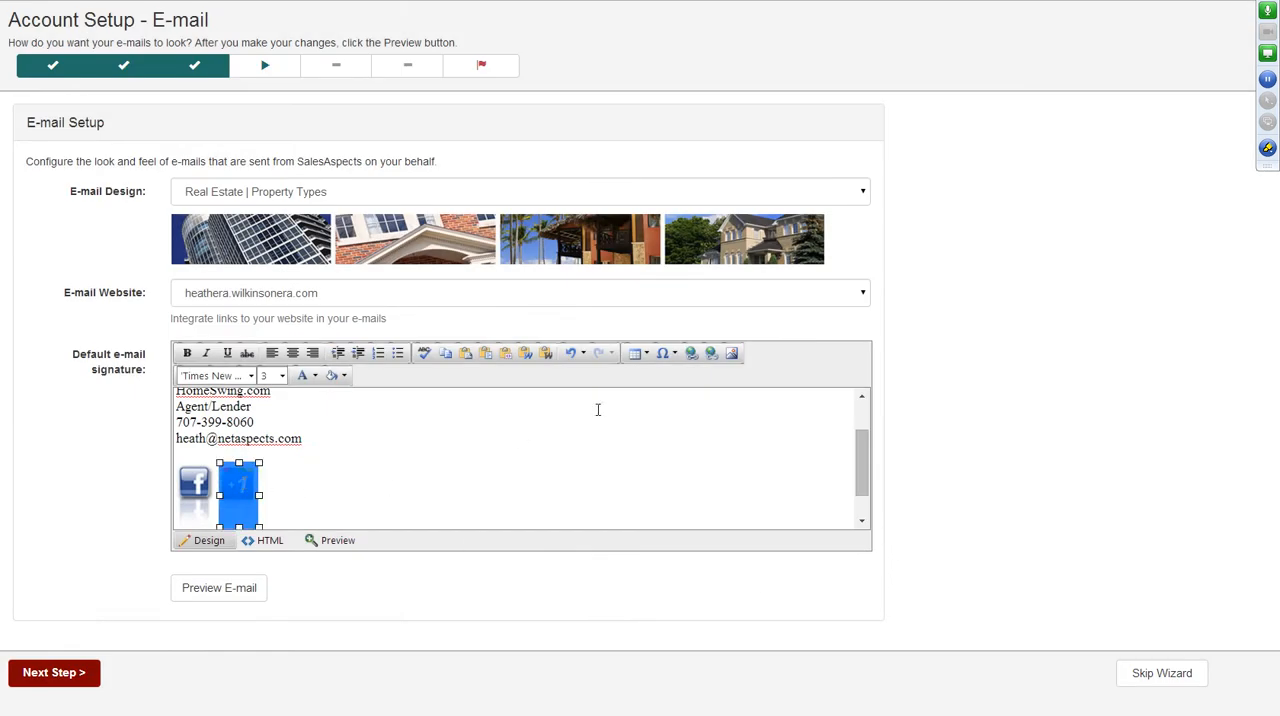
{"action": "left_click", "coordinate": [693, 355]}
{"action": "left_click", "coordinate": [673, 280]}
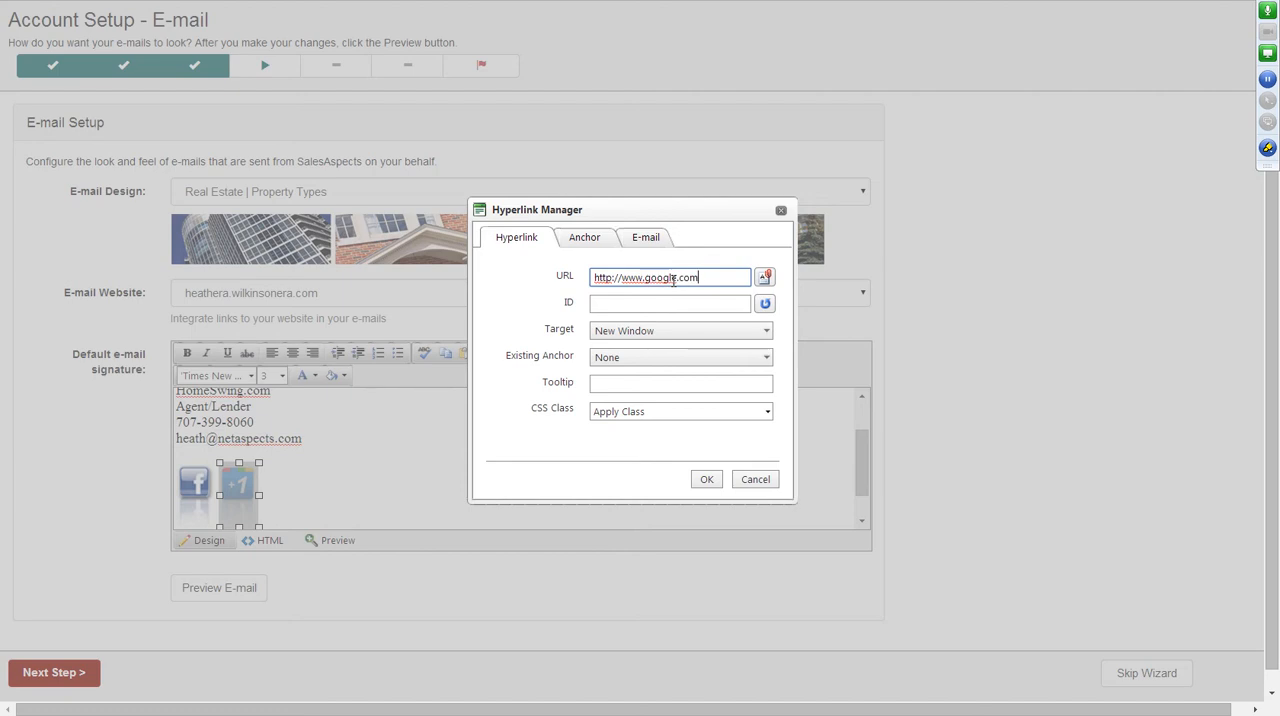
{"action": "left_click", "coordinate": [652, 331]}
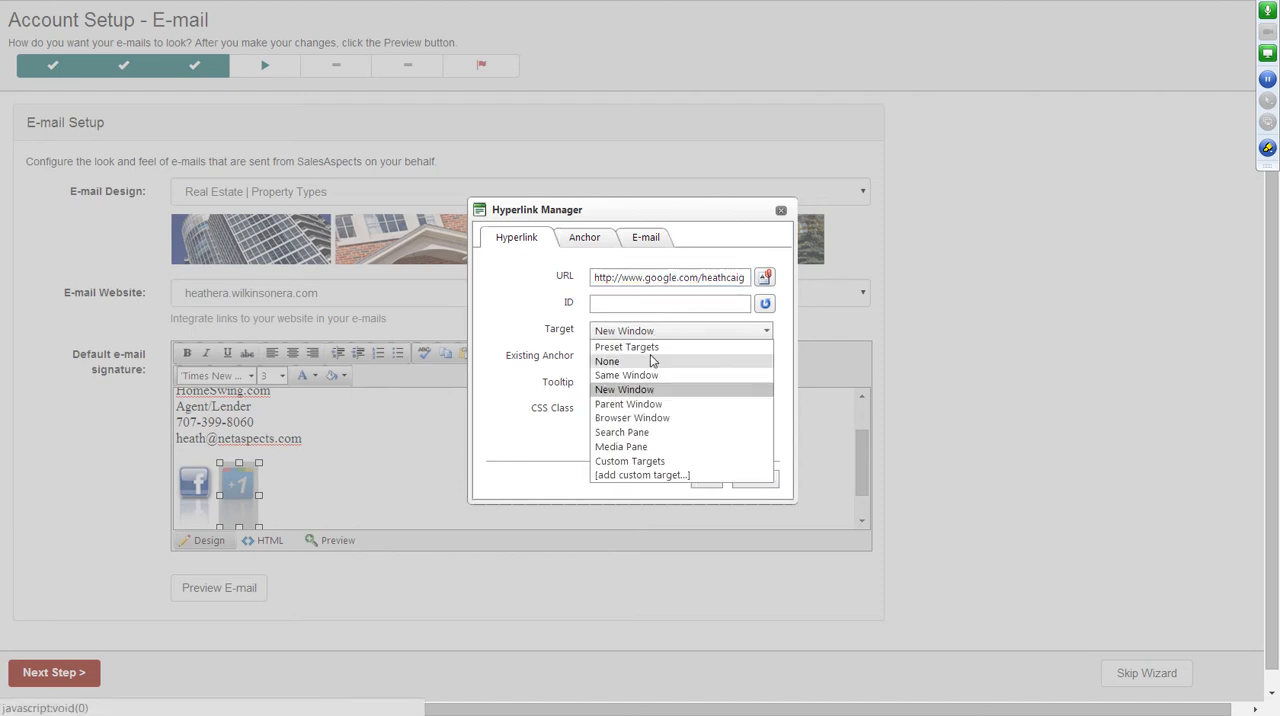
{"action": "left_click", "coordinate": [647, 390]}
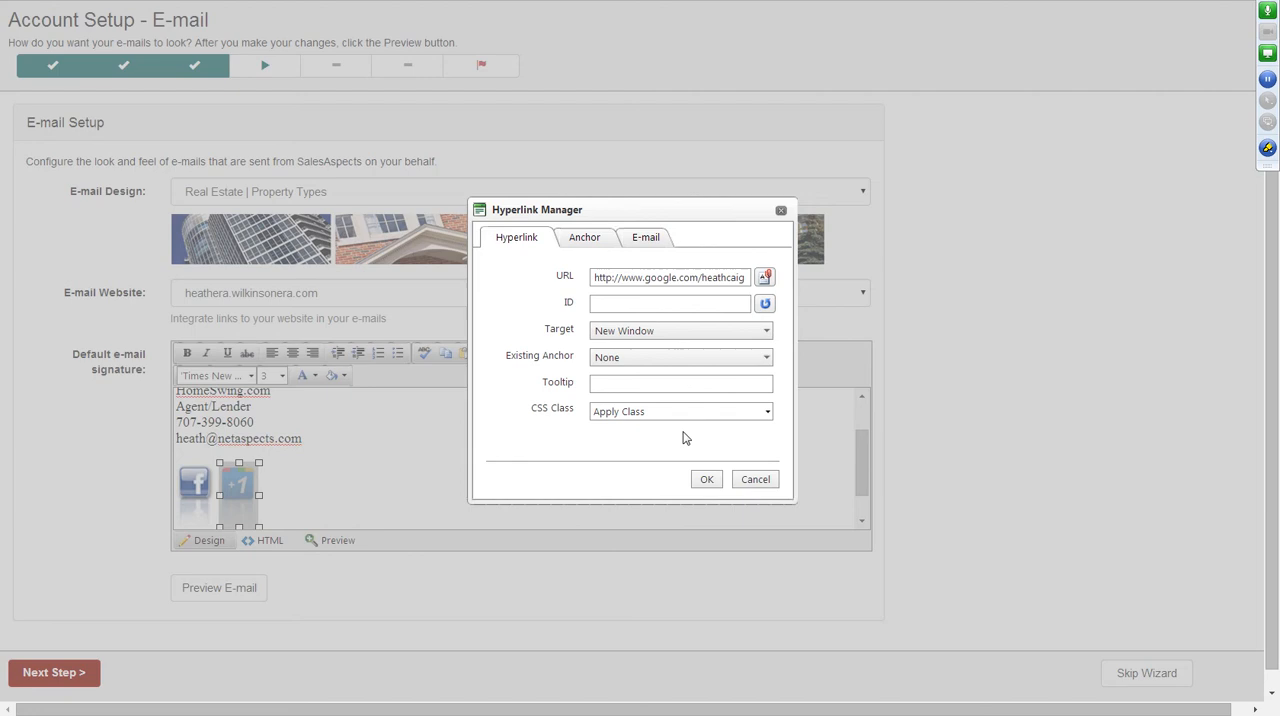
{"action": "left_click", "coordinate": [705, 479]}
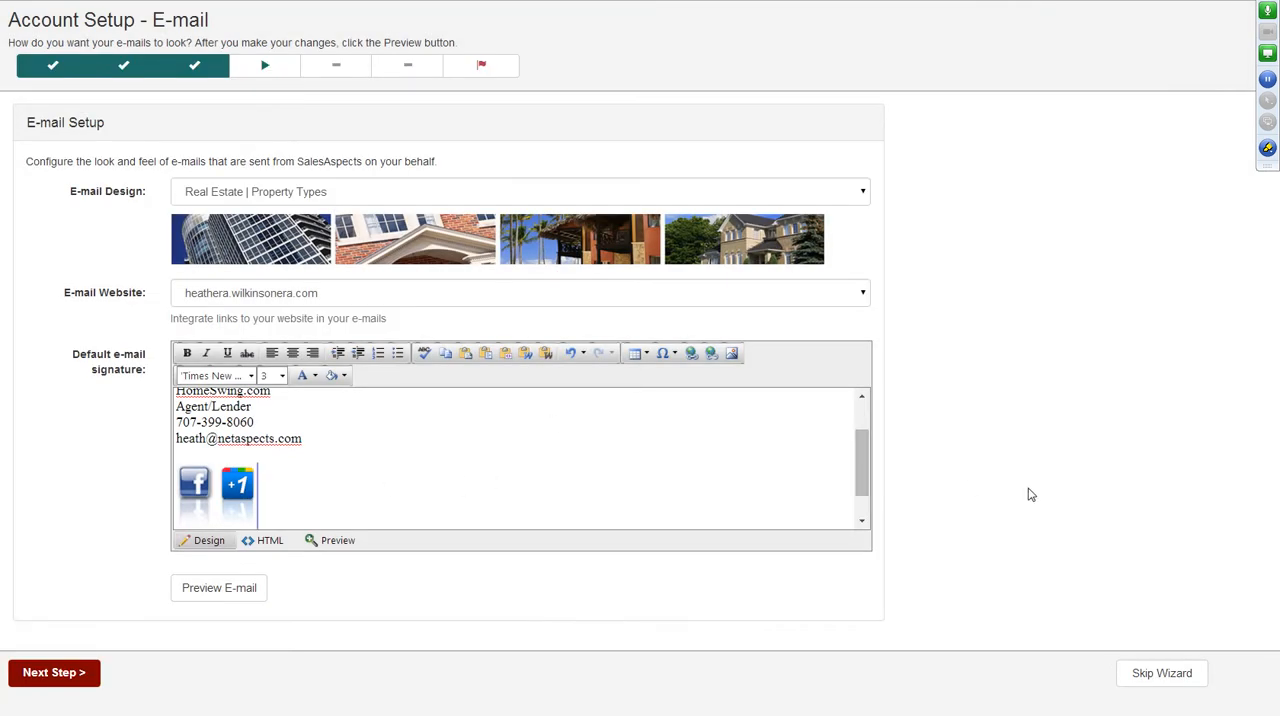
Preview the e-mail template, check its header, signature icons and footer, and close the preview.
{"action": "left_click", "coordinate": [191, 591]}
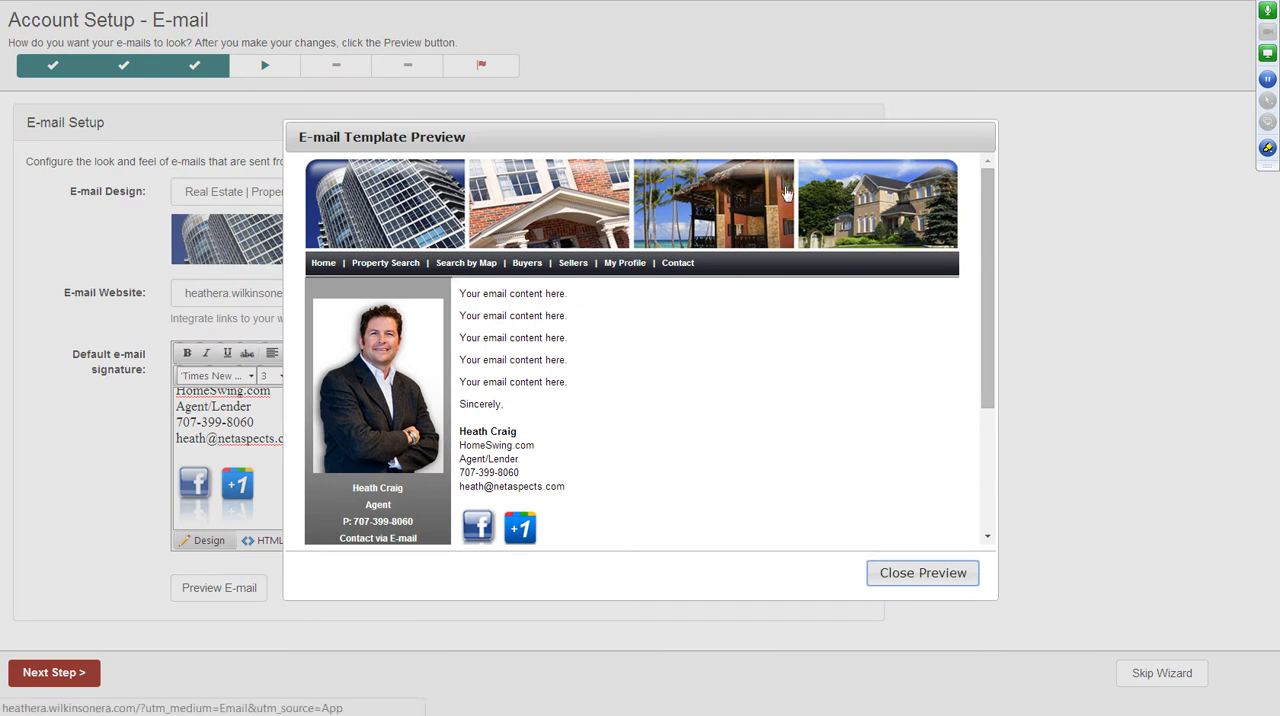
{"action": "left_click_drag", "start_coordinate": [988, 261], "coordinate": [990, 242]}
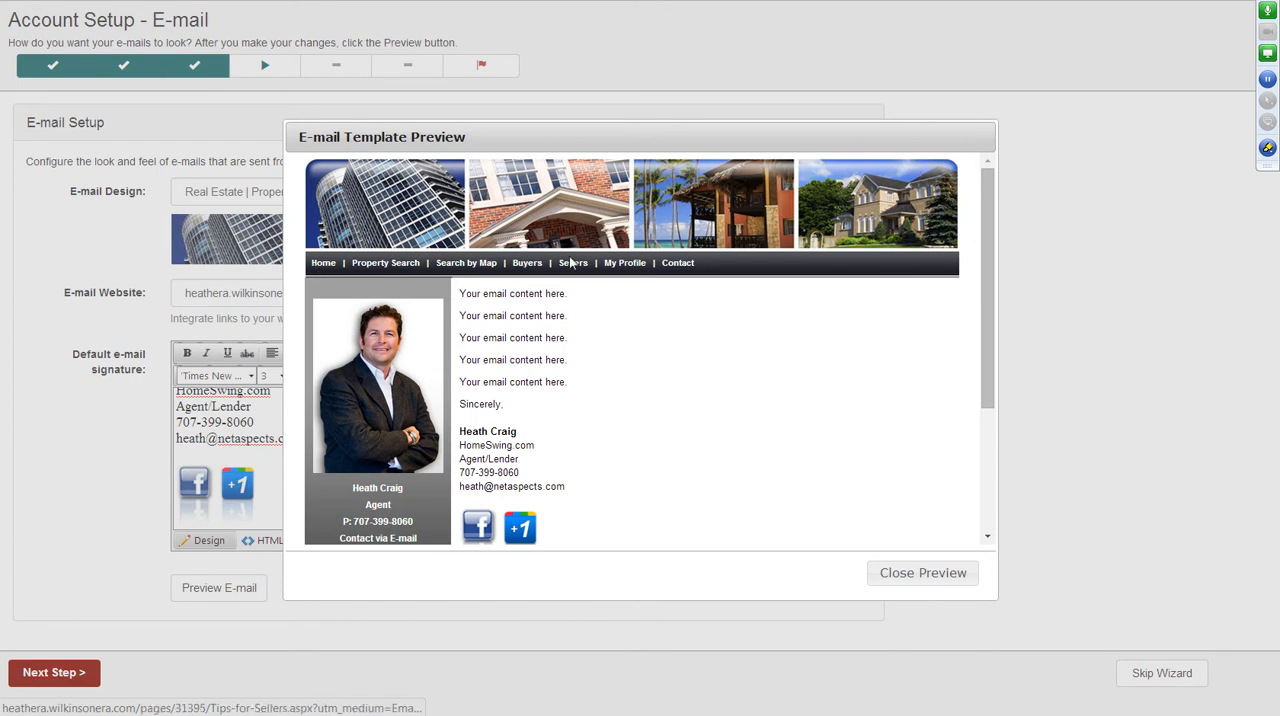
{"action": "scroll", "coordinate": [797, 364], "scroll_direction": "down", "scroll_amount": 1}
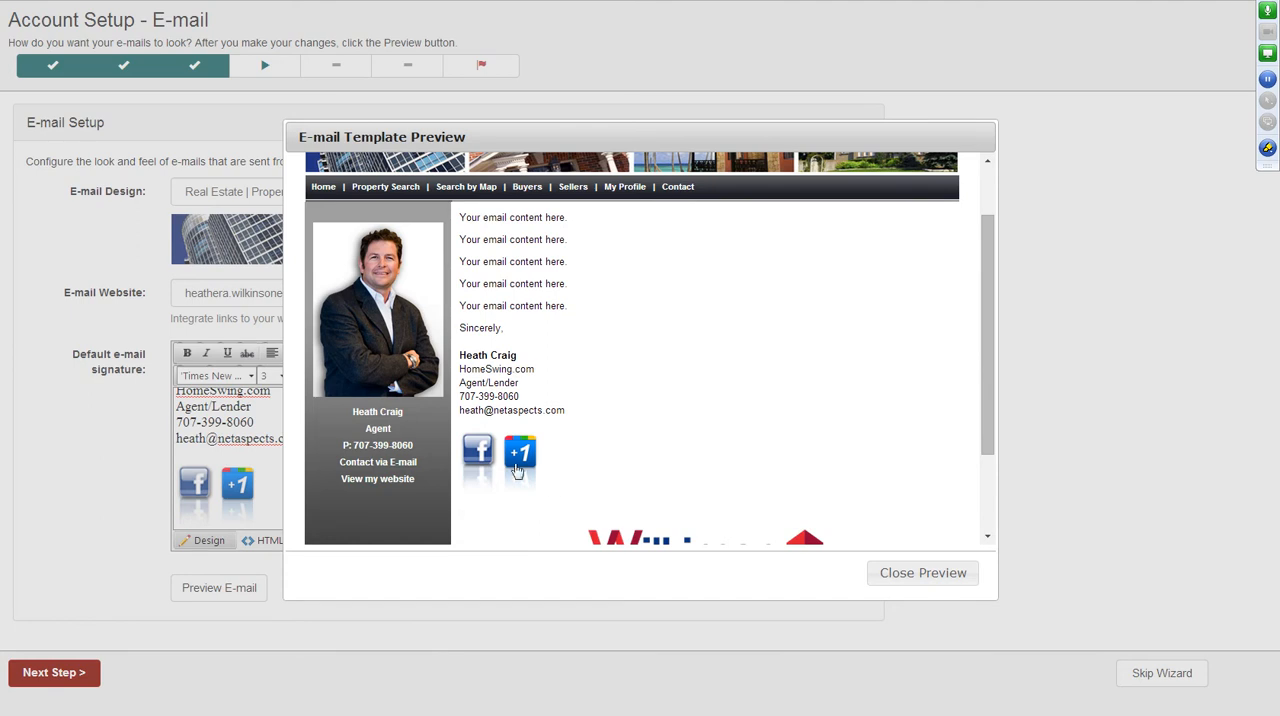
{"action": "scroll", "coordinate": [609, 405], "scroll_direction": "down", "scroll_amount": 1}
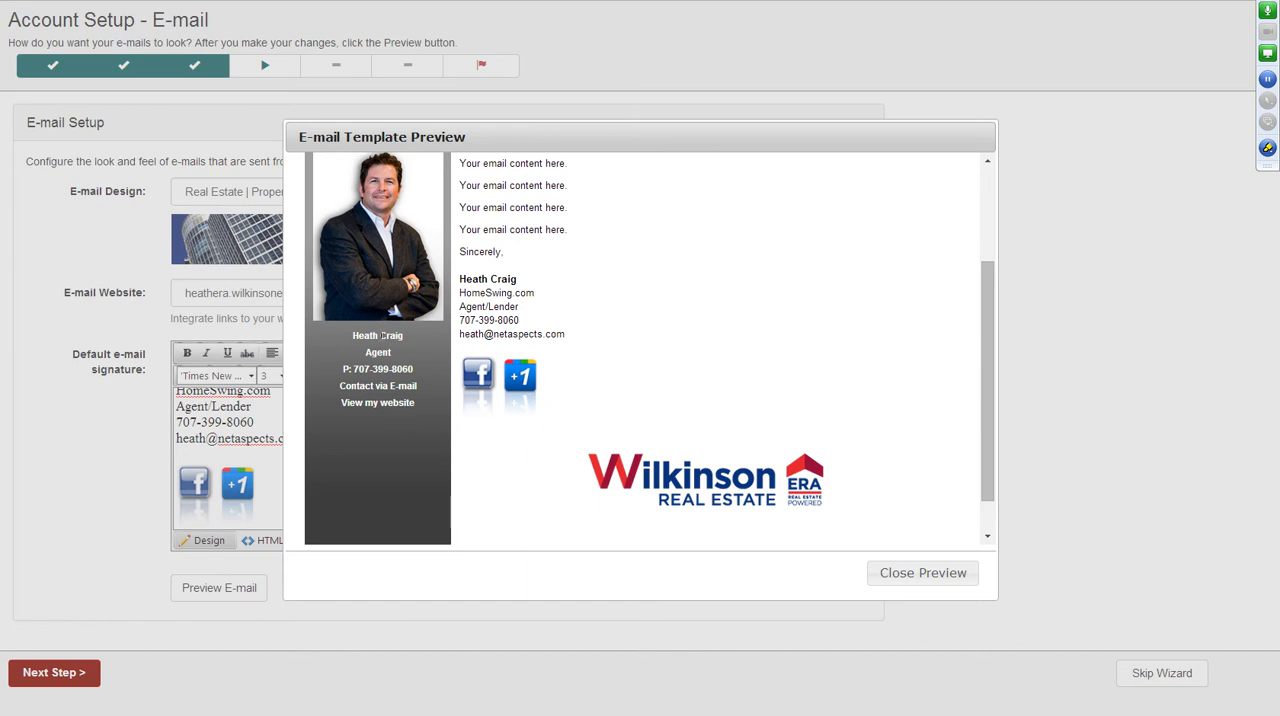
{"action": "left_click", "coordinate": [938, 573]}
Set the e-mail design to the Wilkinson & Associates ERA template.
{"action": "left_click", "coordinate": [561, 297]}
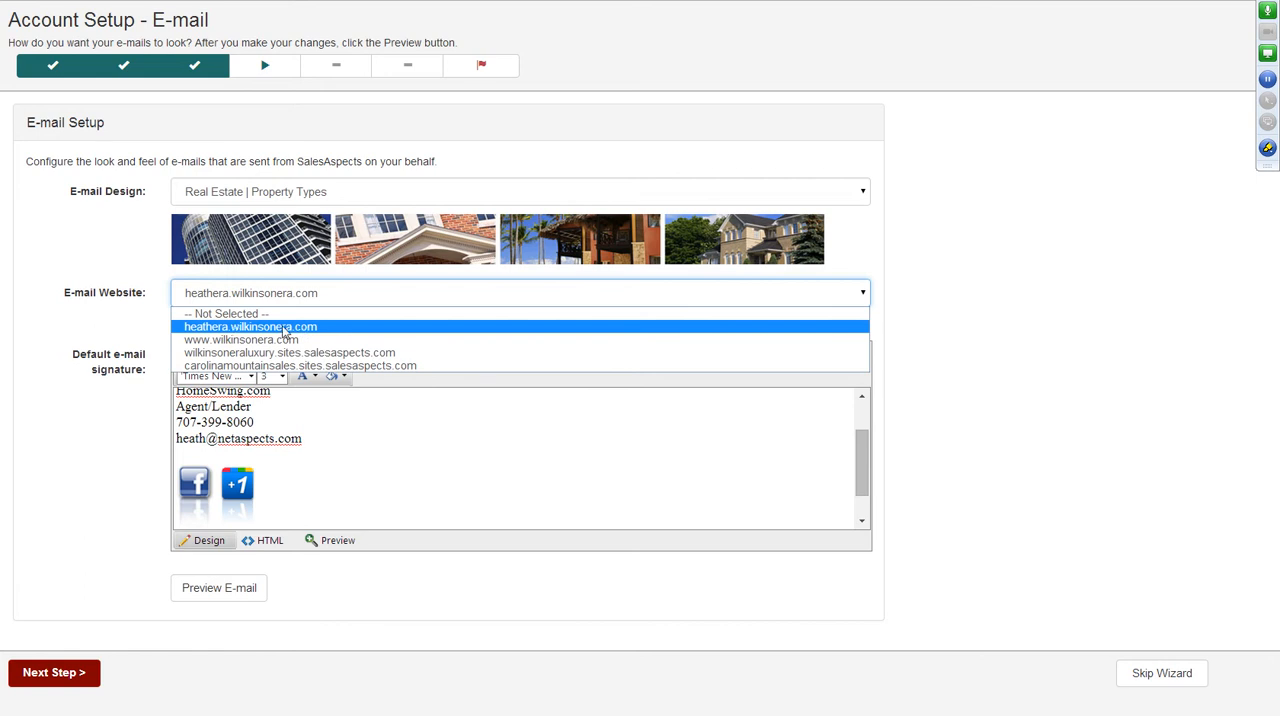
{"action": "left_click", "coordinate": [986, 344]}
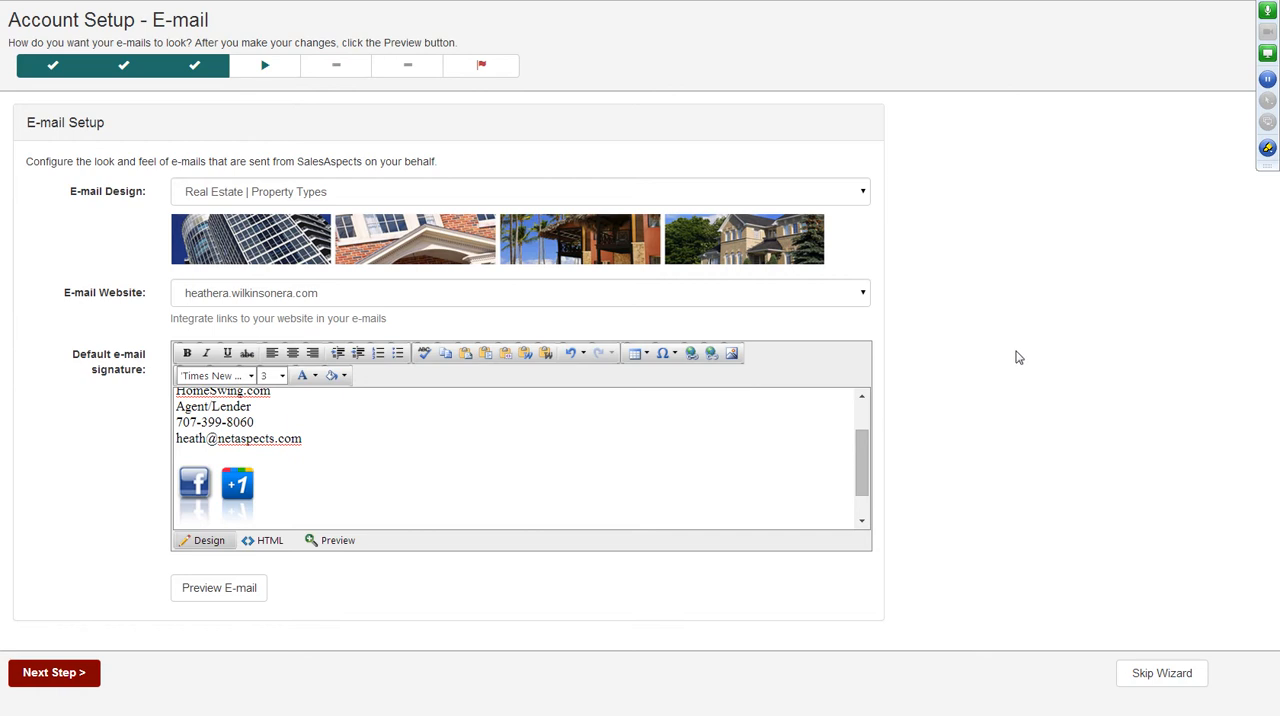
{"action": "left_click", "coordinate": [783, 190]}
{"action": "scroll", "coordinate": [445, 330], "scroll_direction": "down", "scroll_amount": 5}
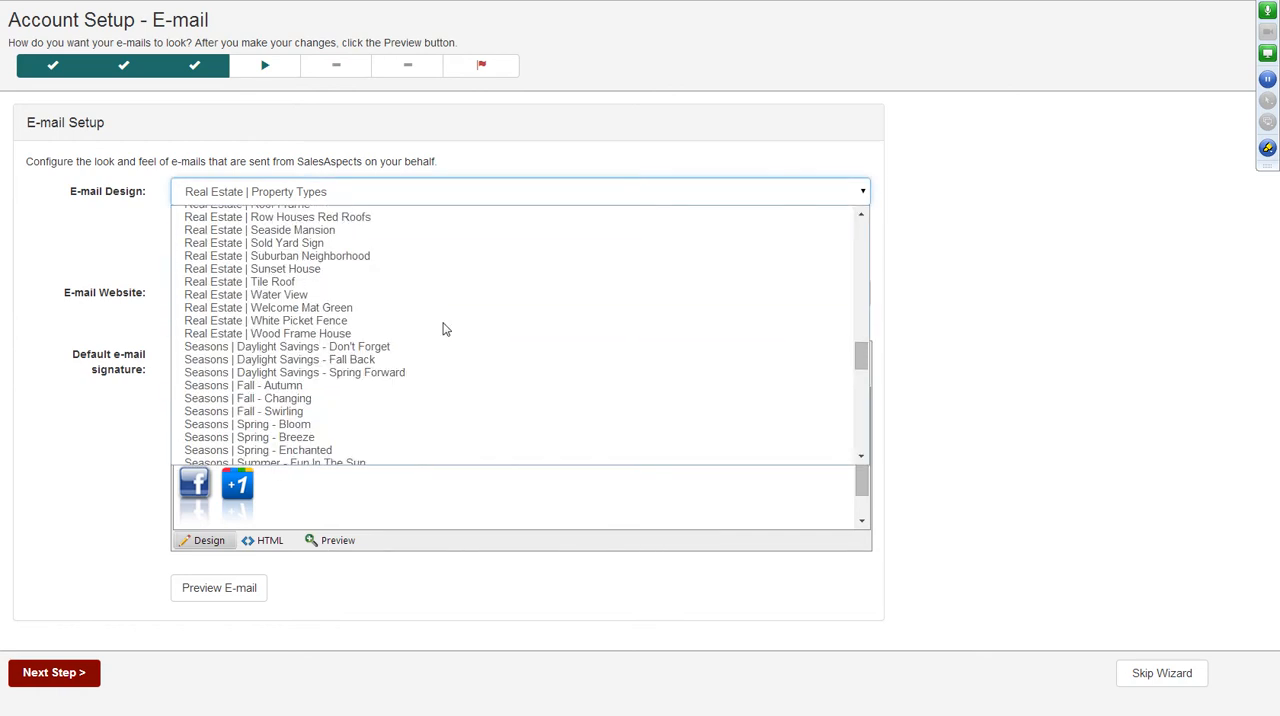
{"action": "scroll", "coordinate": [445, 330], "scroll_direction": "down", "scroll_amount": 10}
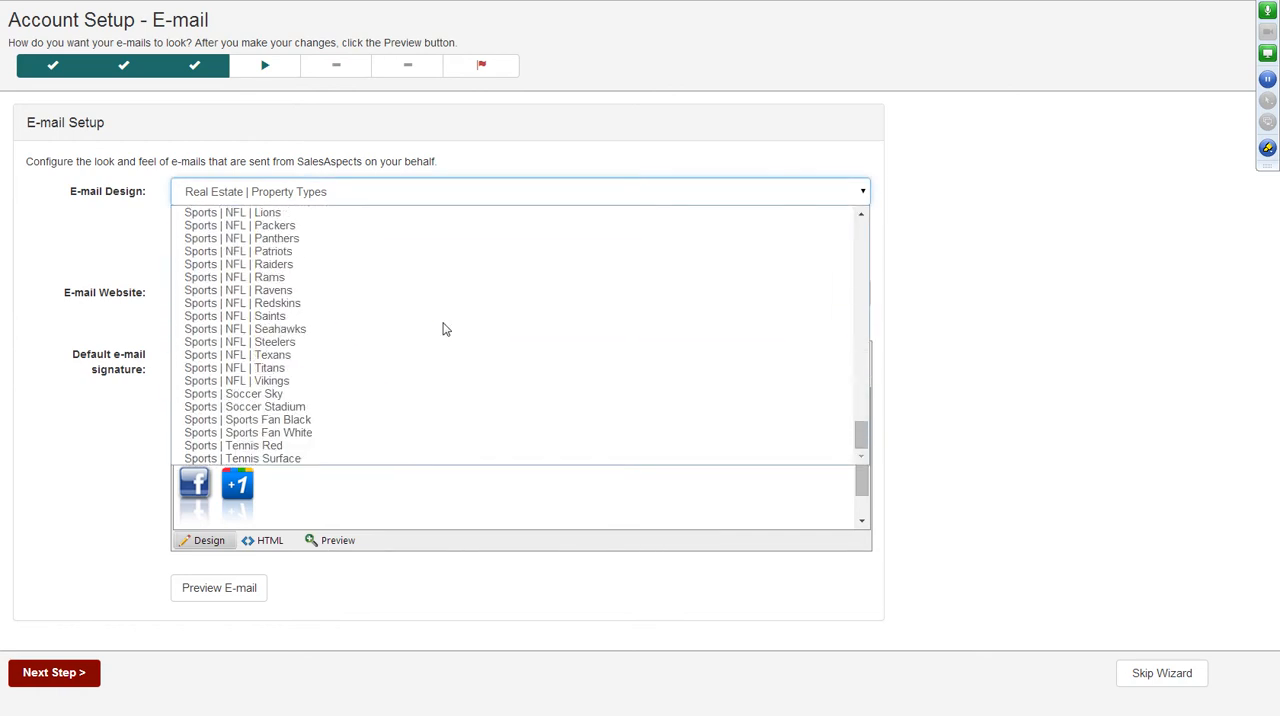
{"action": "scroll", "coordinate": [445, 330], "scroll_direction": "up", "scroll_amount": 20}
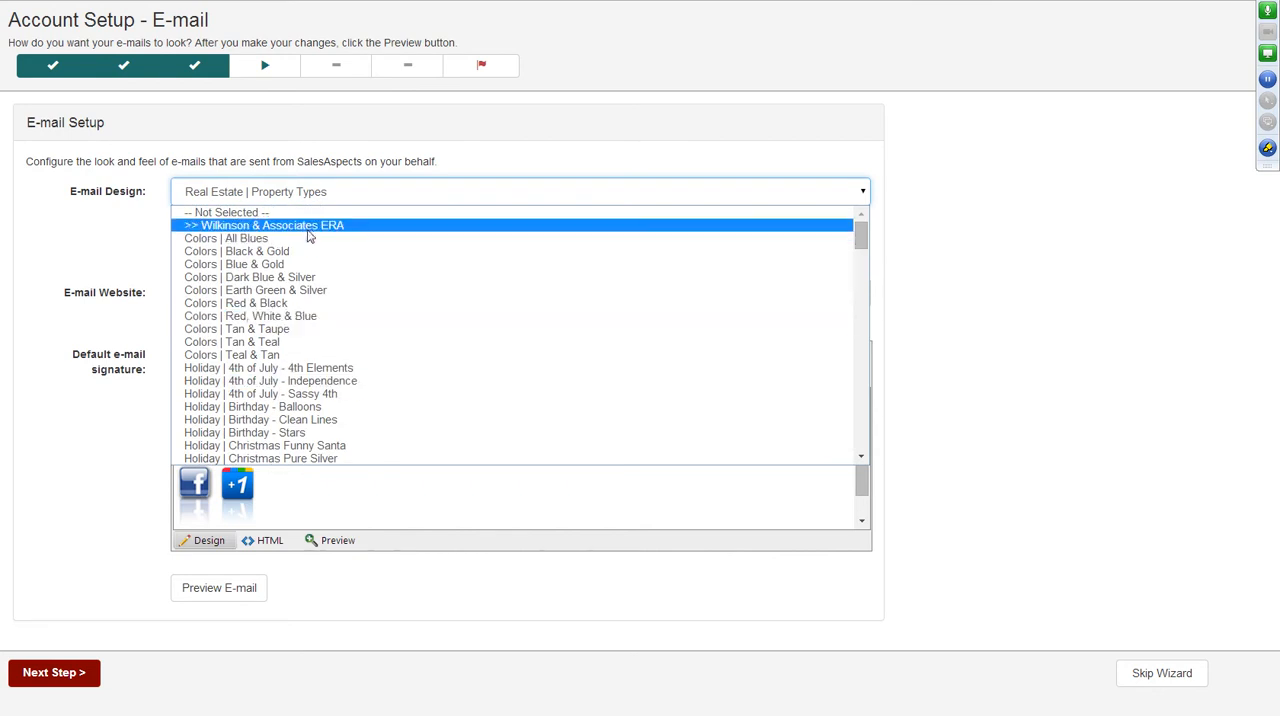
{"action": "left_click", "coordinate": [308, 226]}
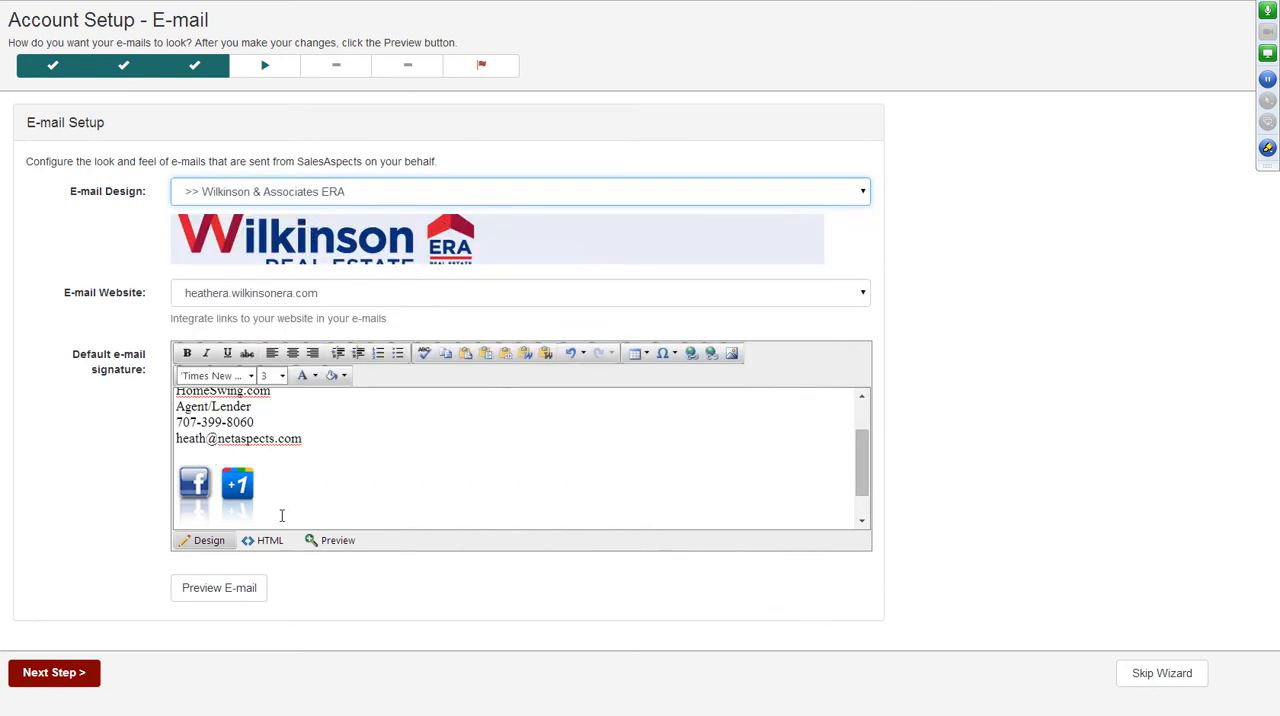
Preview the e-mail in the newly chosen design, check its header, signature and footer, and close the preview.
{"action": "left_click", "coordinate": [230, 590]}
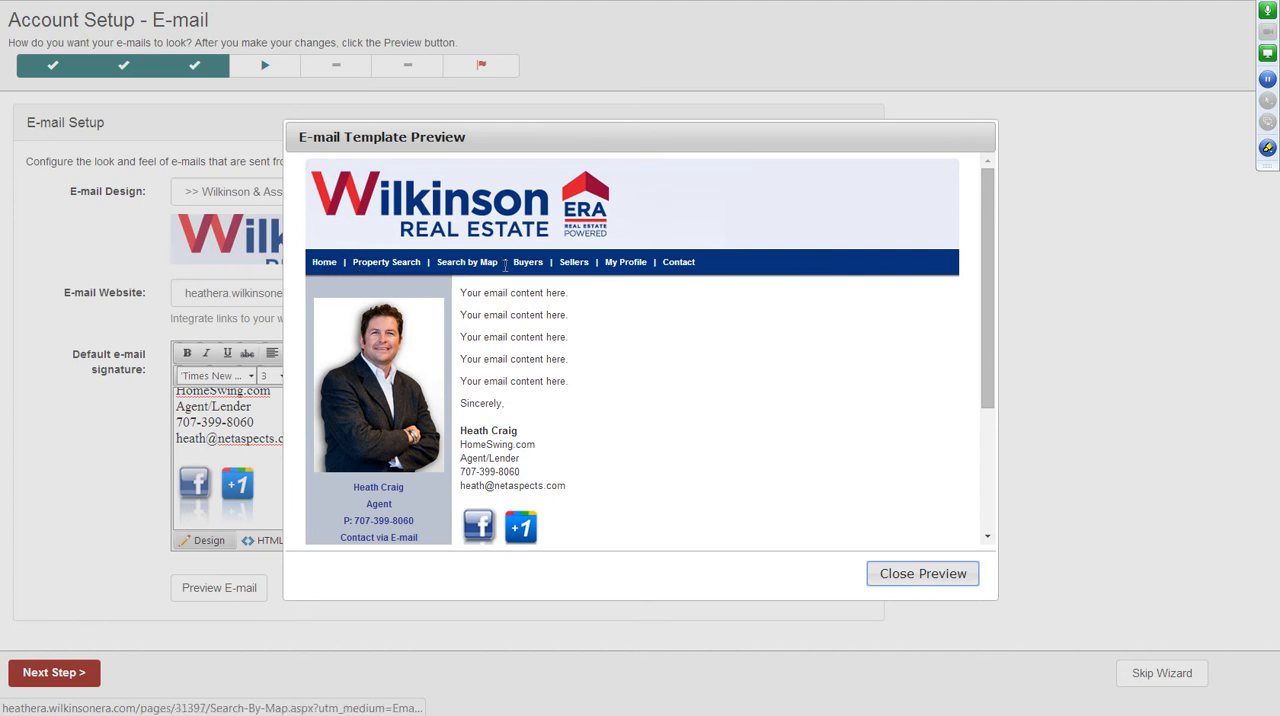
{"action": "scroll", "coordinate": [710, 445], "scroll_direction": "down", "scroll_amount": 3}
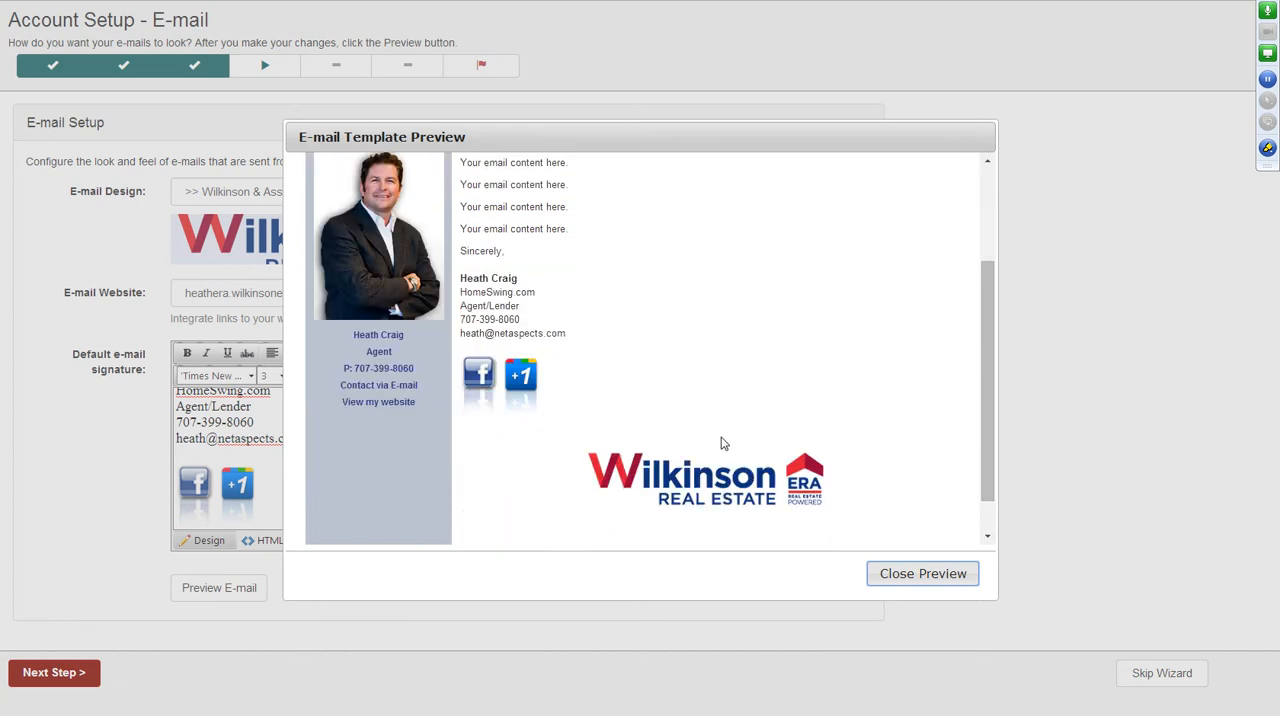
{"action": "left_click", "coordinate": [924, 577]}
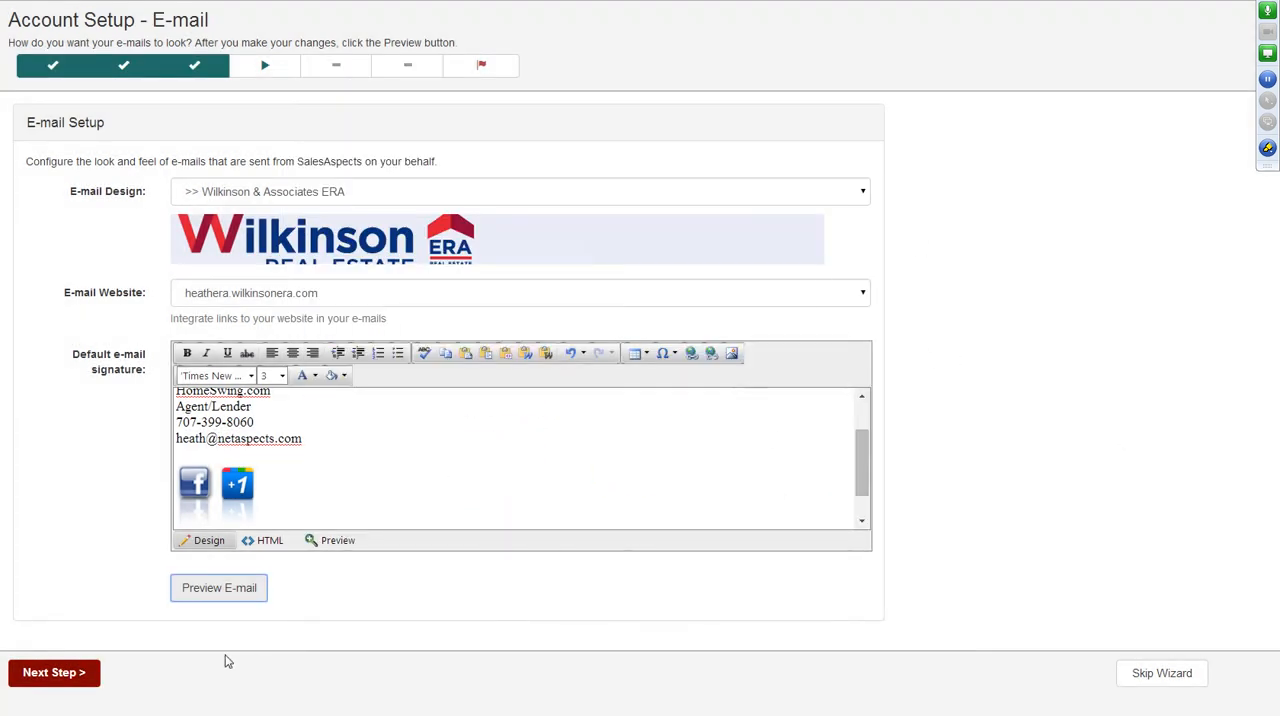
Advance from the E-mail page through Import Your Listings to Import Your Contacts, leaving the agent ID and listing fields empty.
{"action": "left_click", "coordinate": [52, 673]}
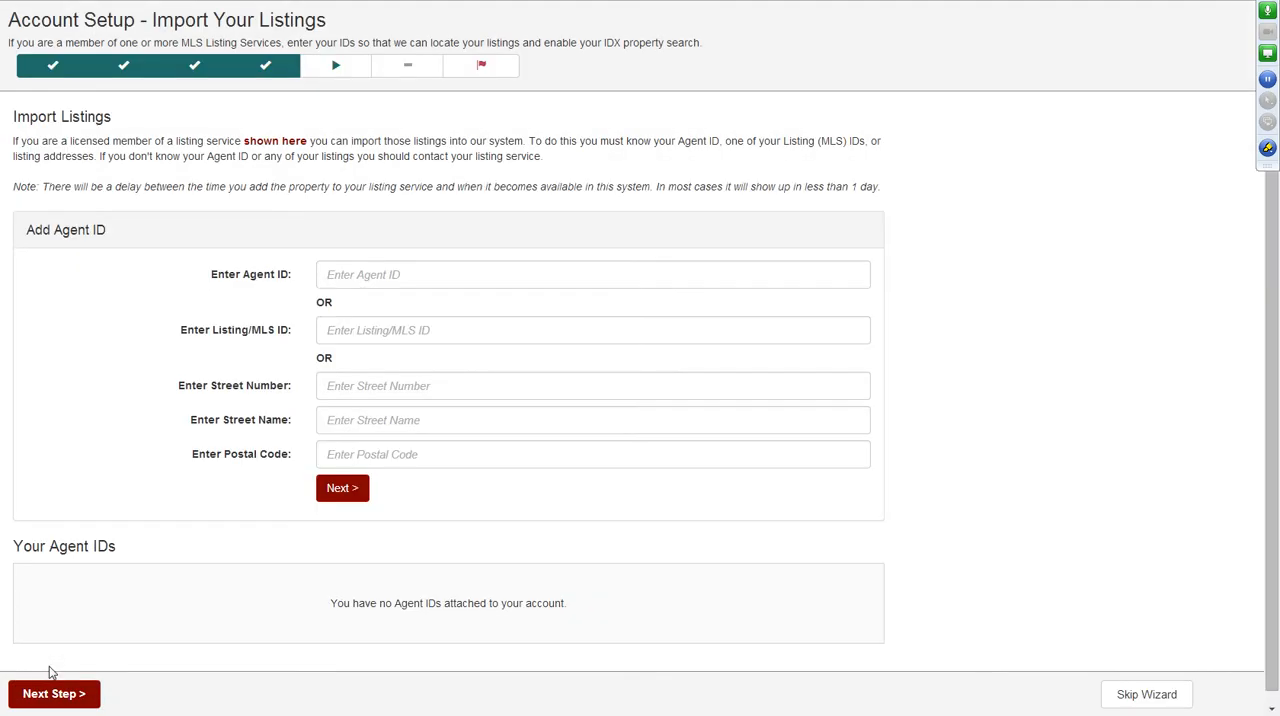
{"action": "left_click", "coordinate": [422, 277]}
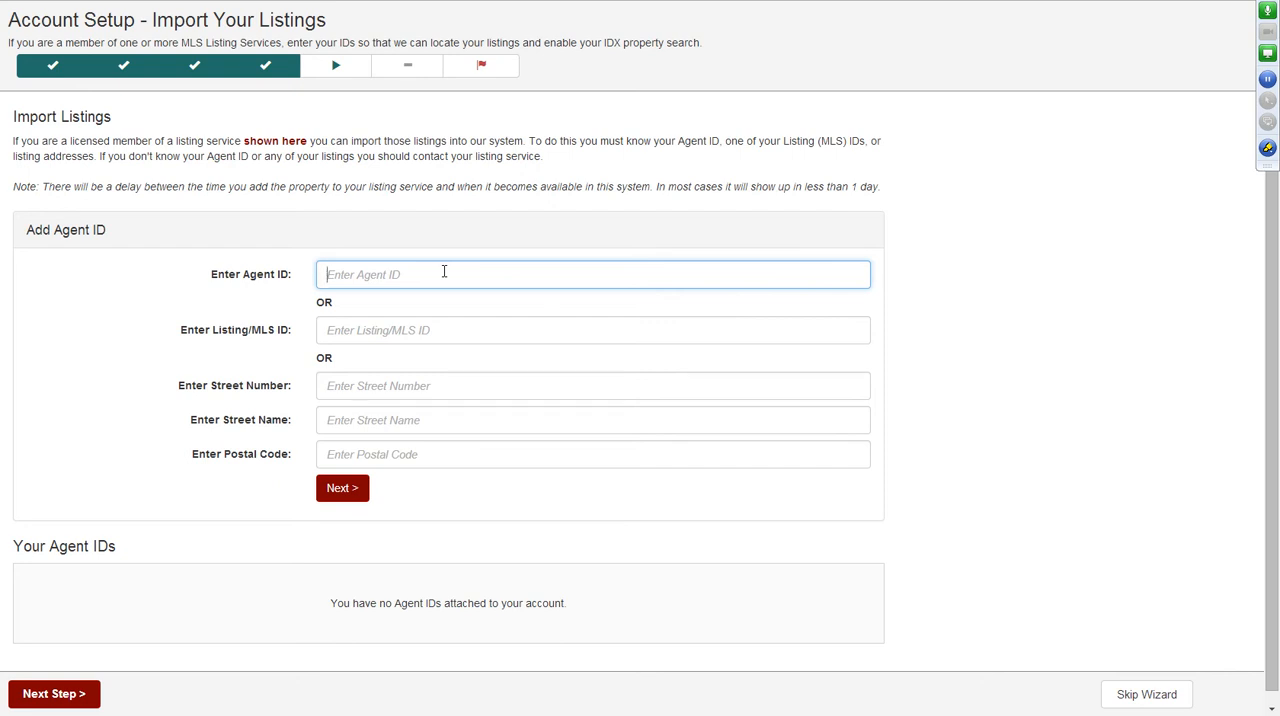
{"action": "scroll", "coordinate": [186, 457], "scroll_direction": "down", "scroll_amount": 1}
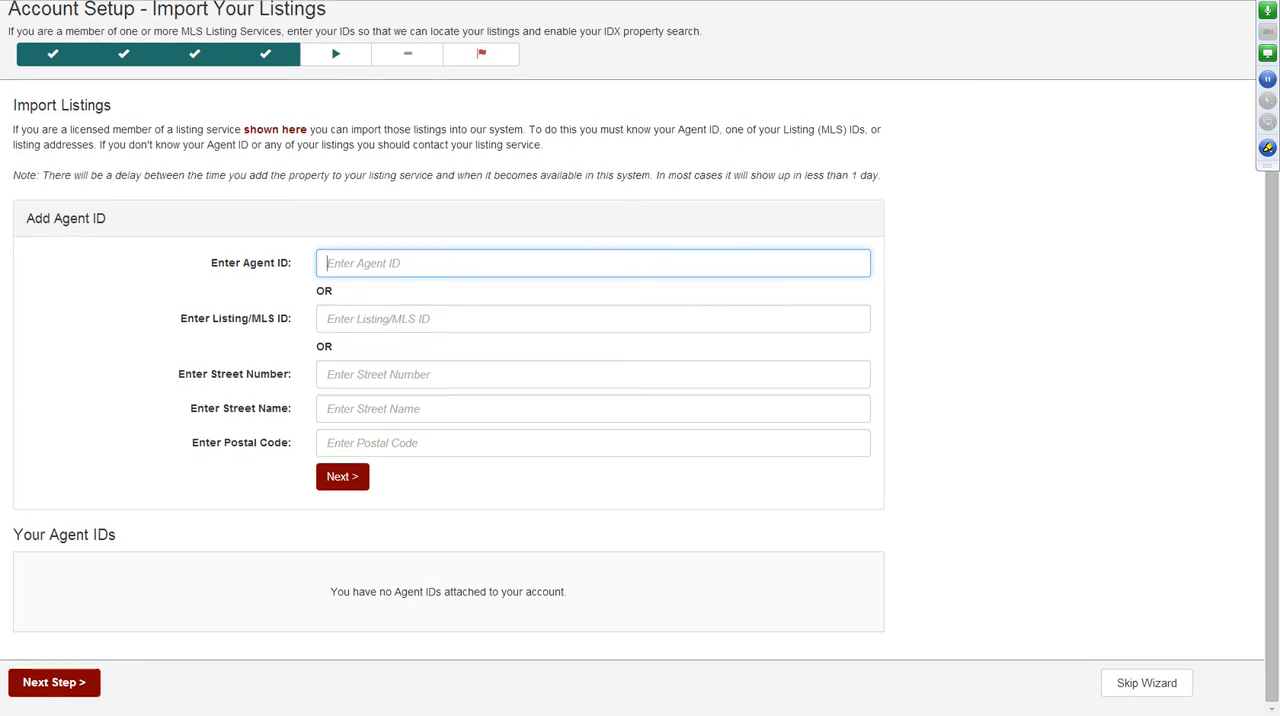
{"action": "left_click", "coordinate": [54, 684]}
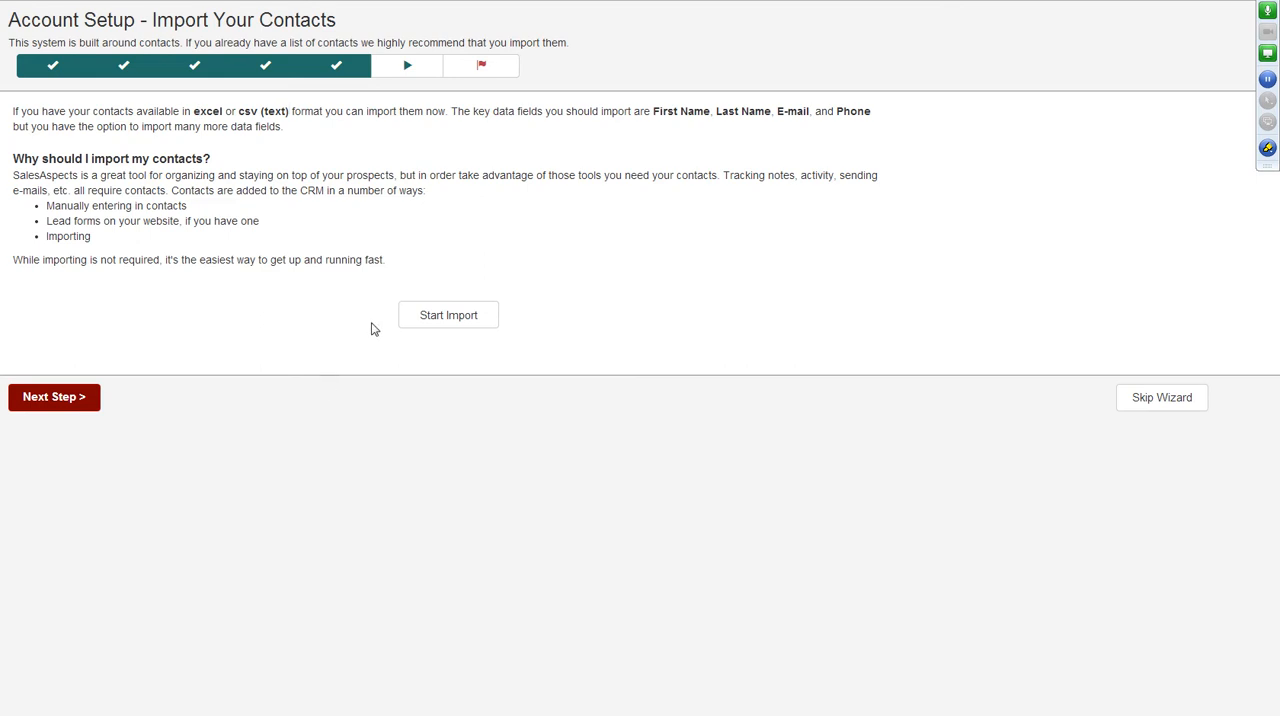
Switch to Windows Explorer and open the contactstest CSV file from the contacts folder in the Documents library.
{"action": "left_click", "coordinate": [150, 640]}
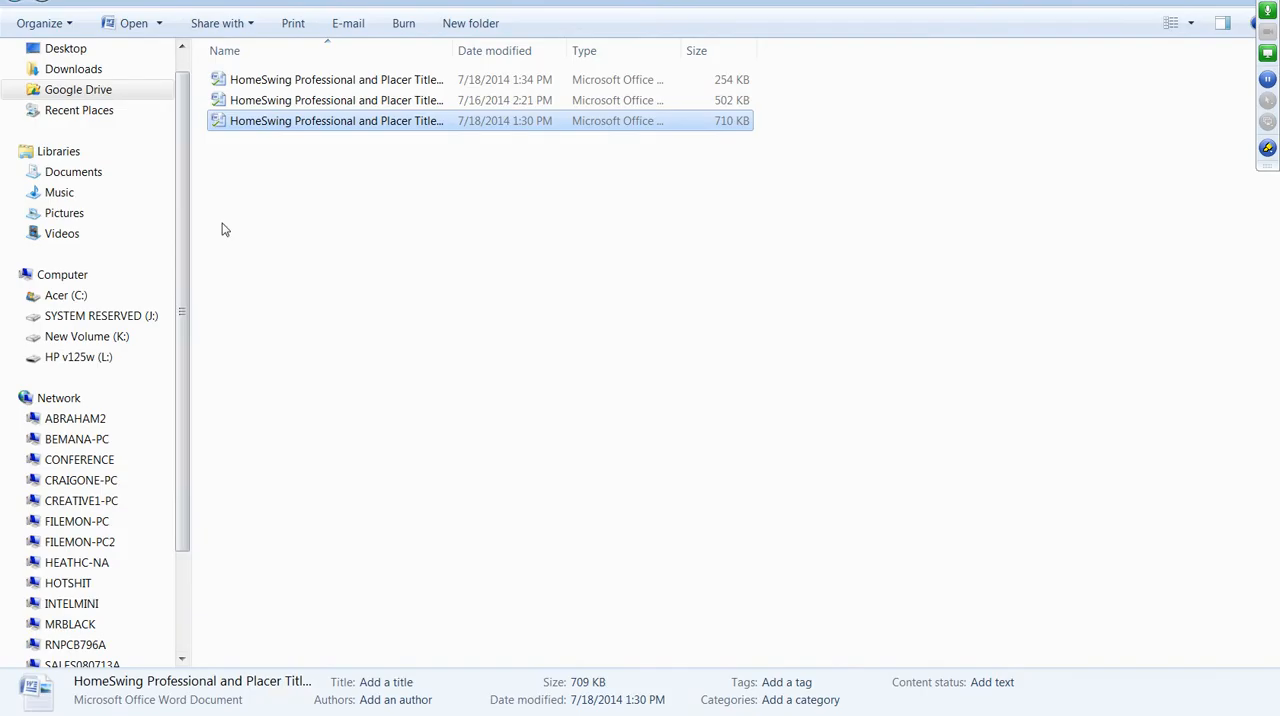
{"action": "left_click", "coordinate": [111, 95]}
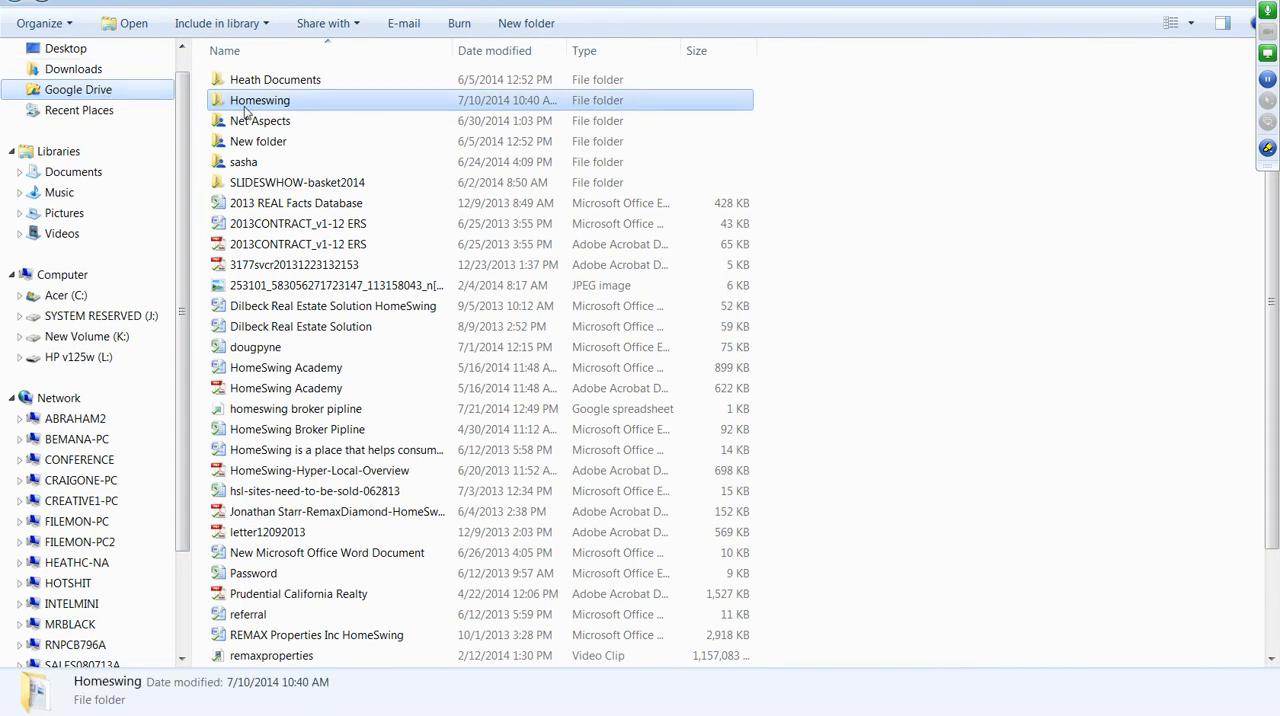
{"action": "left_click", "coordinate": [74, 176]}
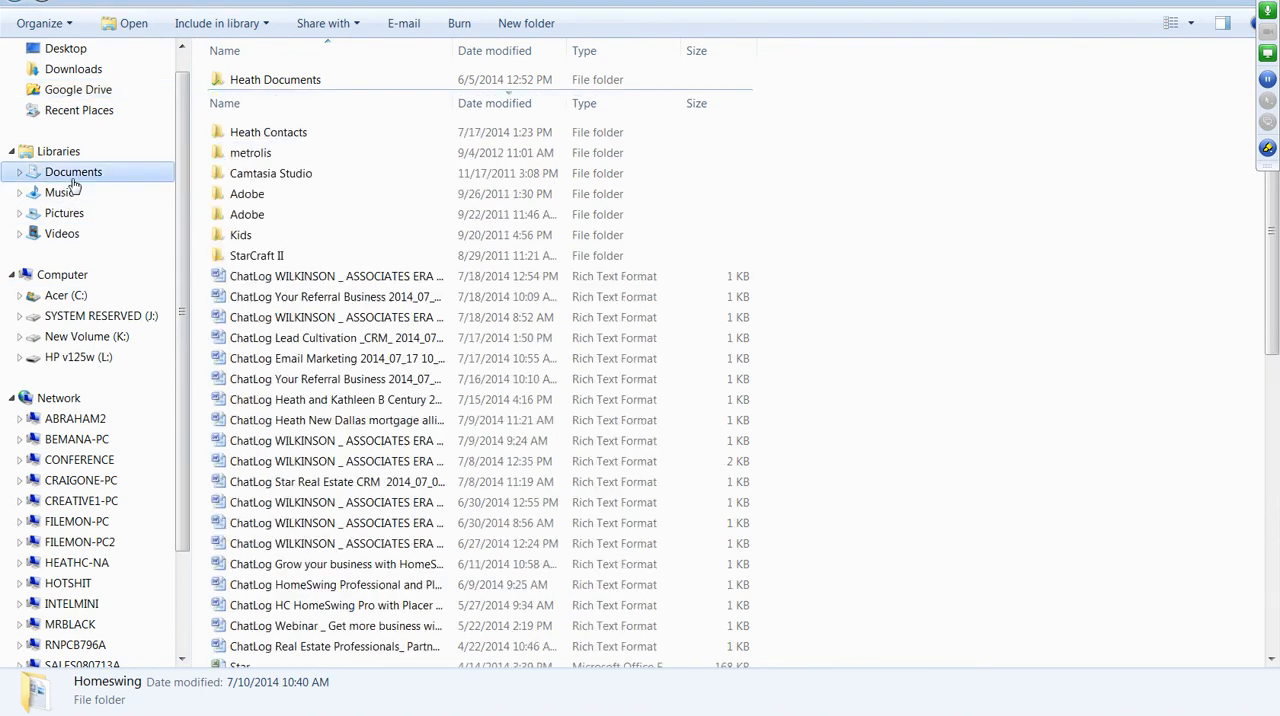
{"action": "double_click", "coordinate": [290, 137]}
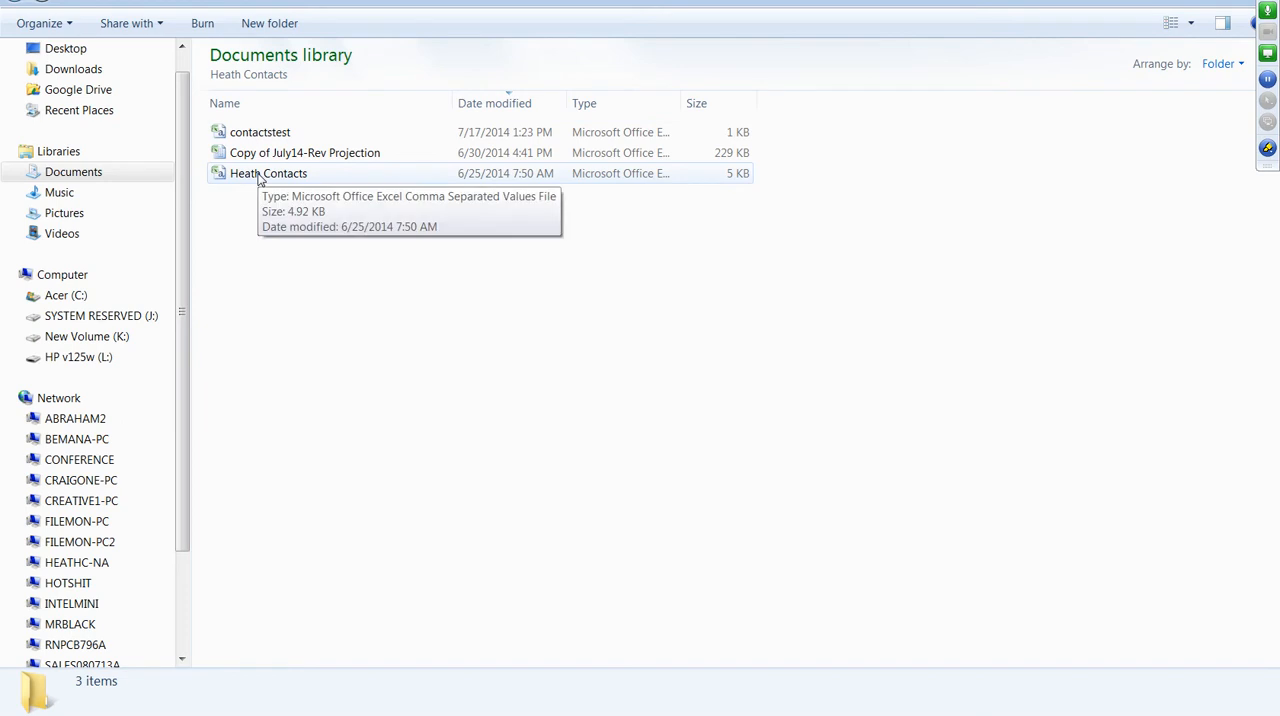
{"action": "double_click", "coordinate": [257, 131]}
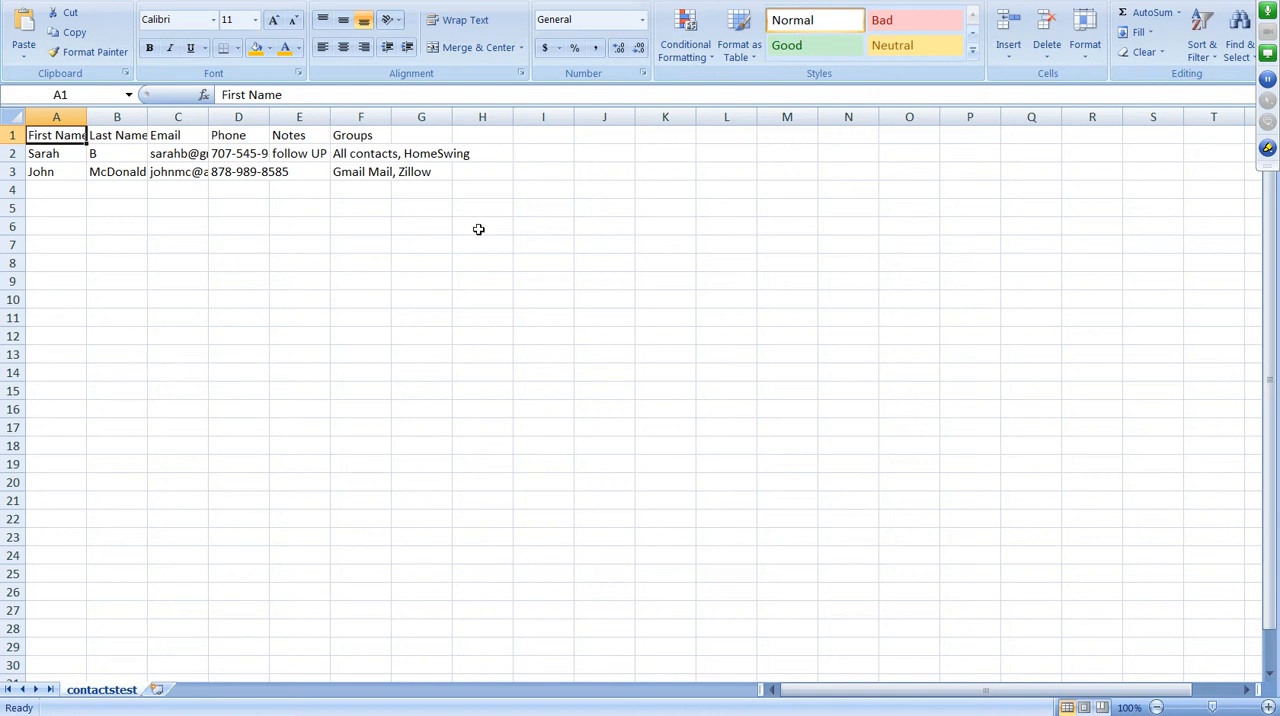
Widen the Email, Phone and Notes columns of the contact sheet so their entries fit.
{"action": "left_click", "coordinate": [57, 154]}
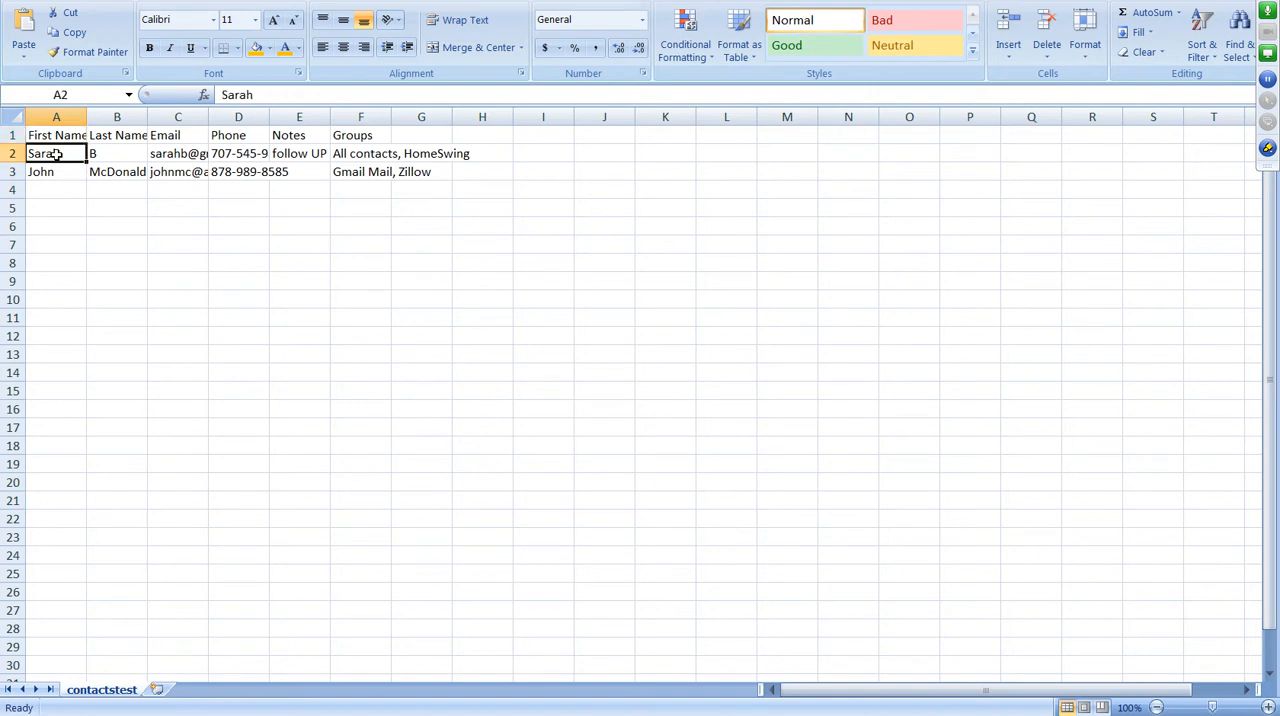
{"action": "left_click", "coordinate": [110, 154]}
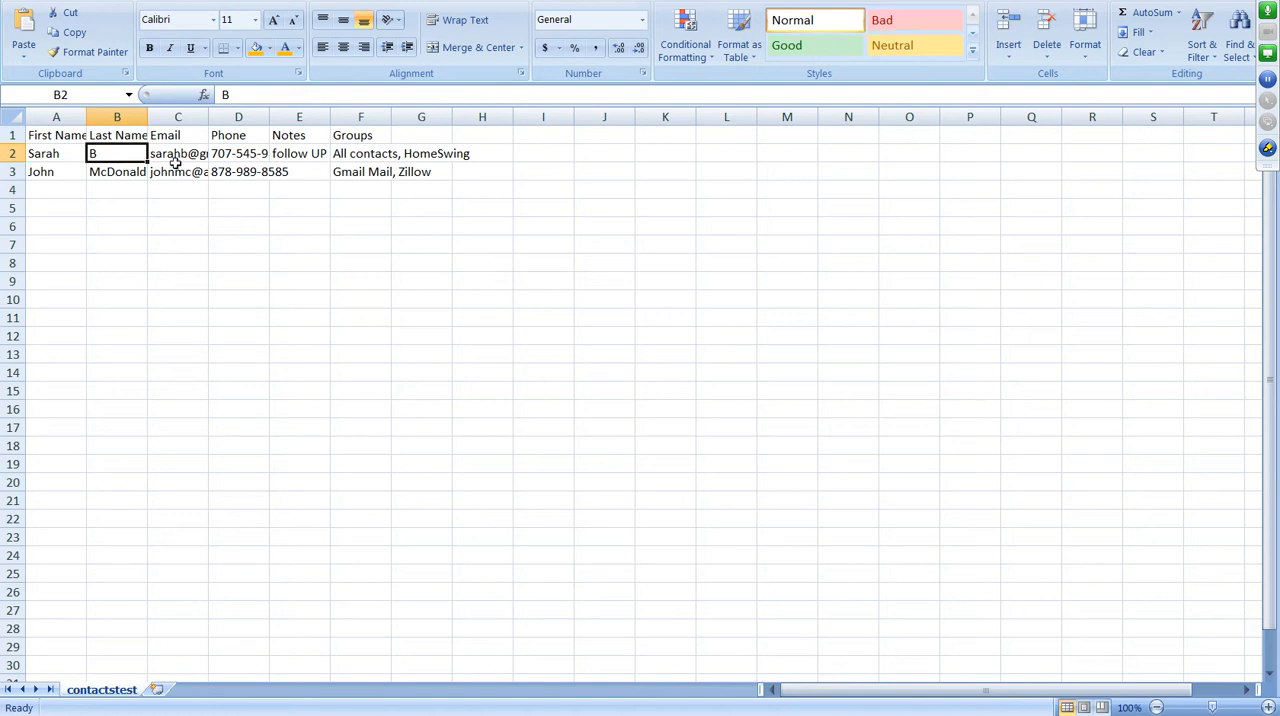
{"action": "left_click_drag", "start_coordinate": [208, 118], "coordinate": [489, 118]}
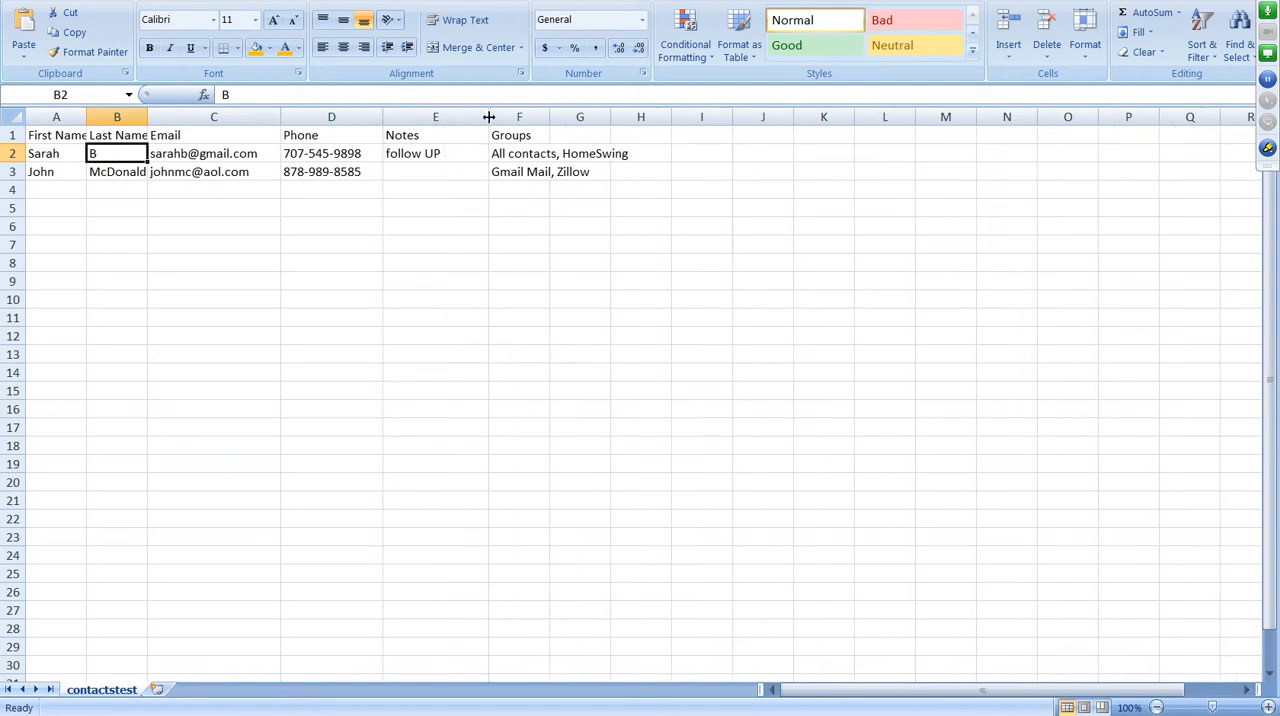
Enter the note "needs cma created" for the second contact in E3, and widen the Notes and Groups columns.
{"action": "left_click", "coordinate": [428, 174]}
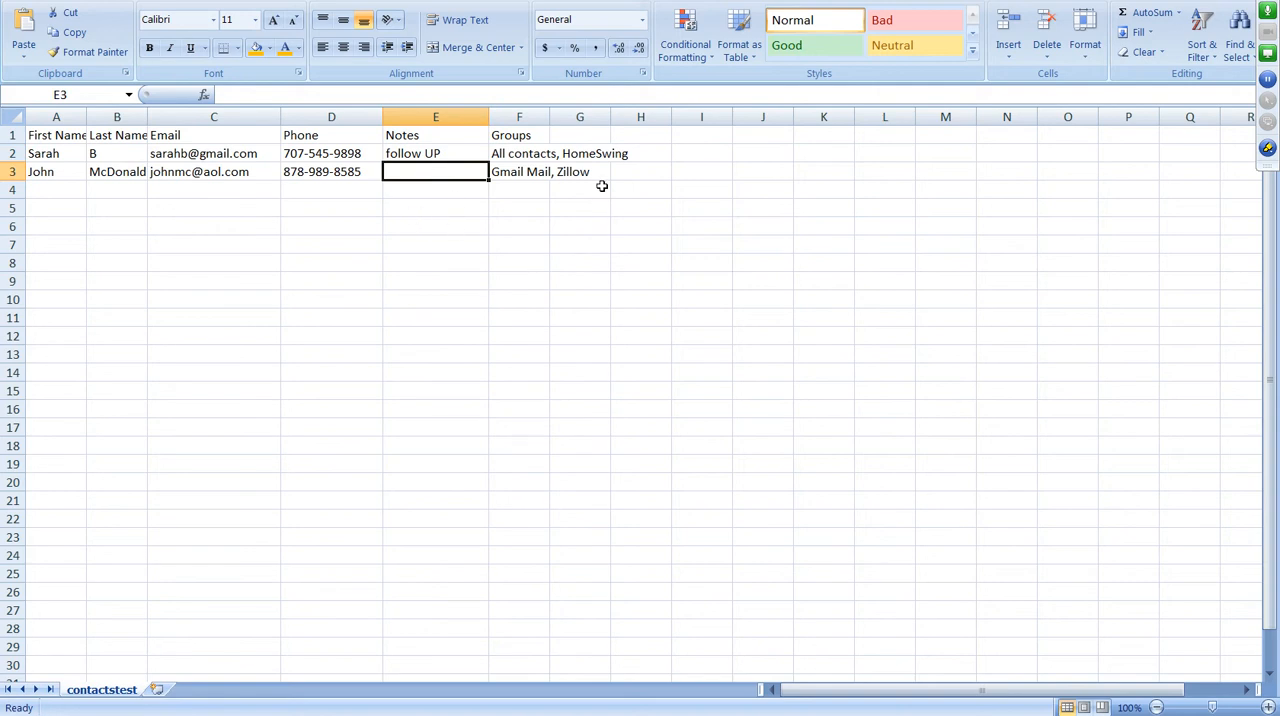
{"action": "type", "text": "ne"}
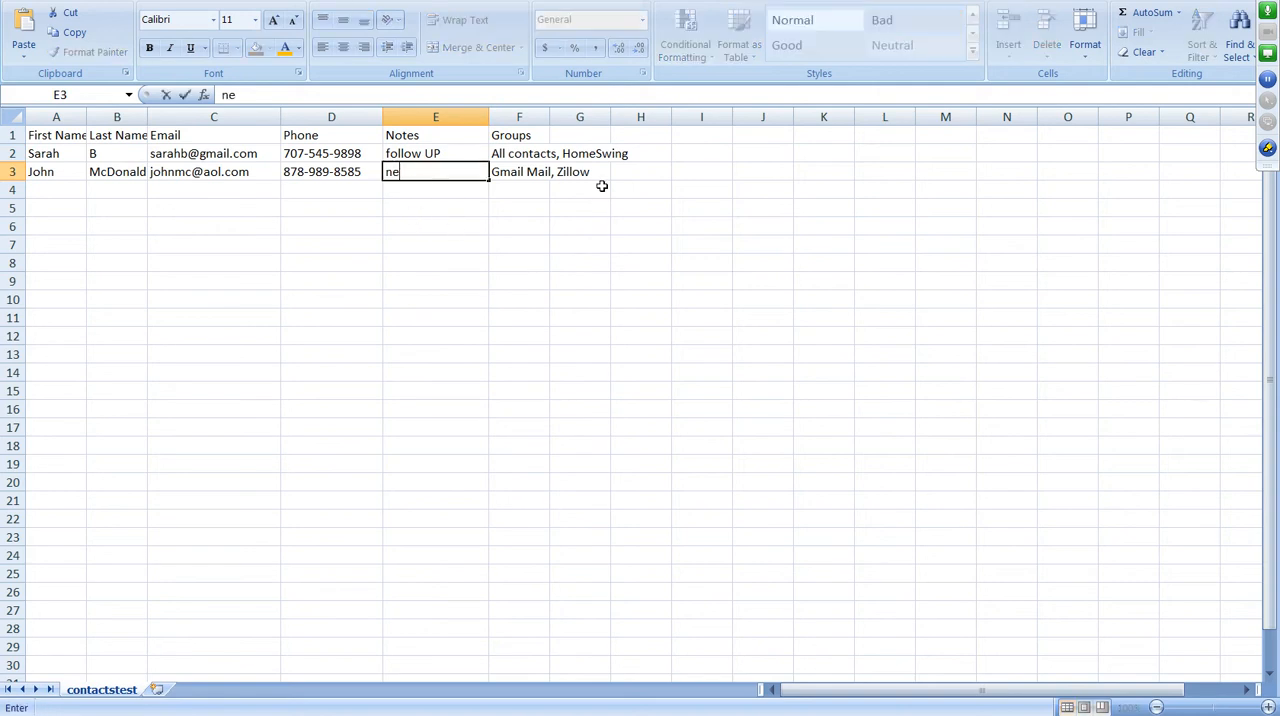
{"action": "type", "text": "eds cma created"}
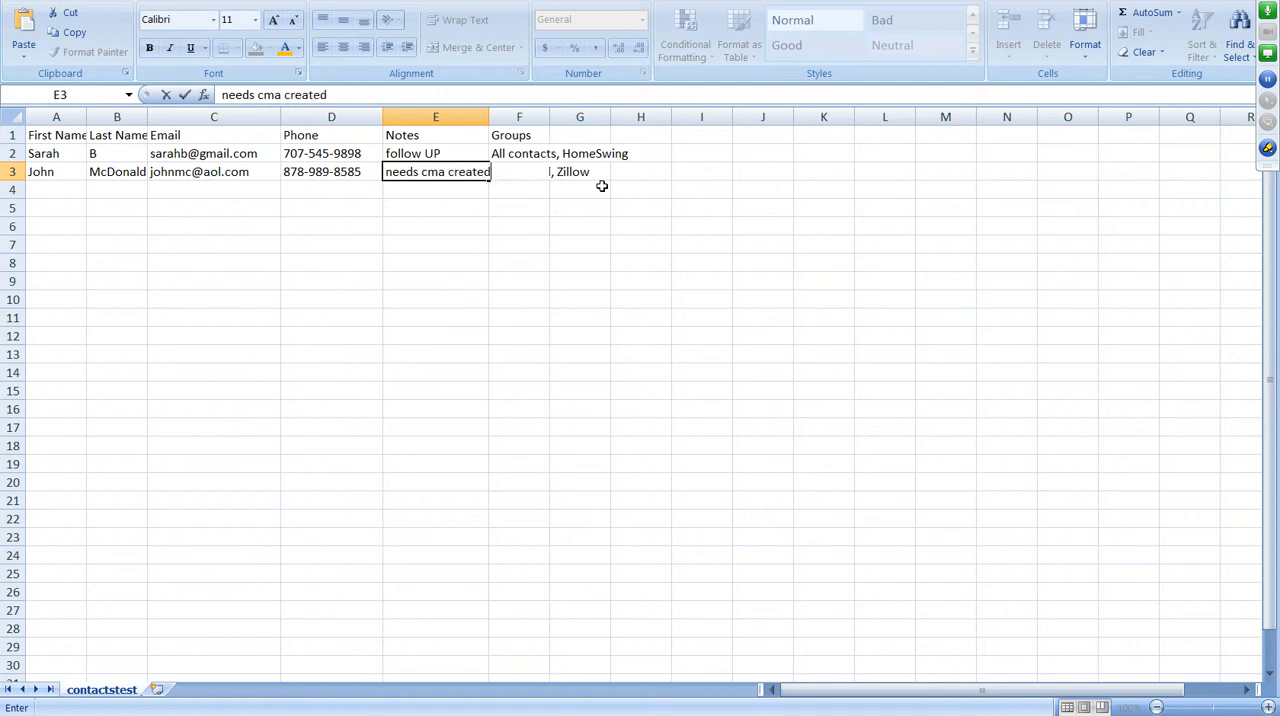
{"action": "left_click", "coordinate": [590, 245]}
{"action": "left_click_drag", "start_coordinate": [549, 117], "coordinate": [658, 117]}
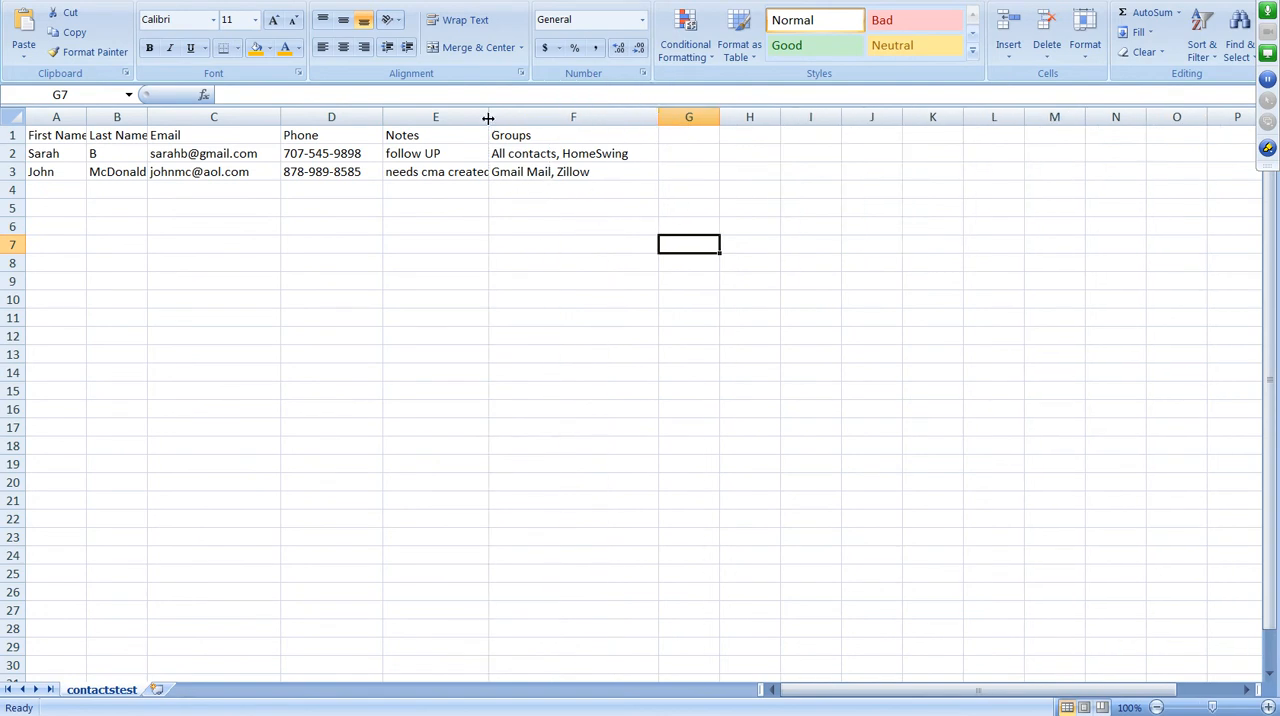
{"action": "left_click_drag", "start_coordinate": [488, 117], "coordinate": [553, 117]}
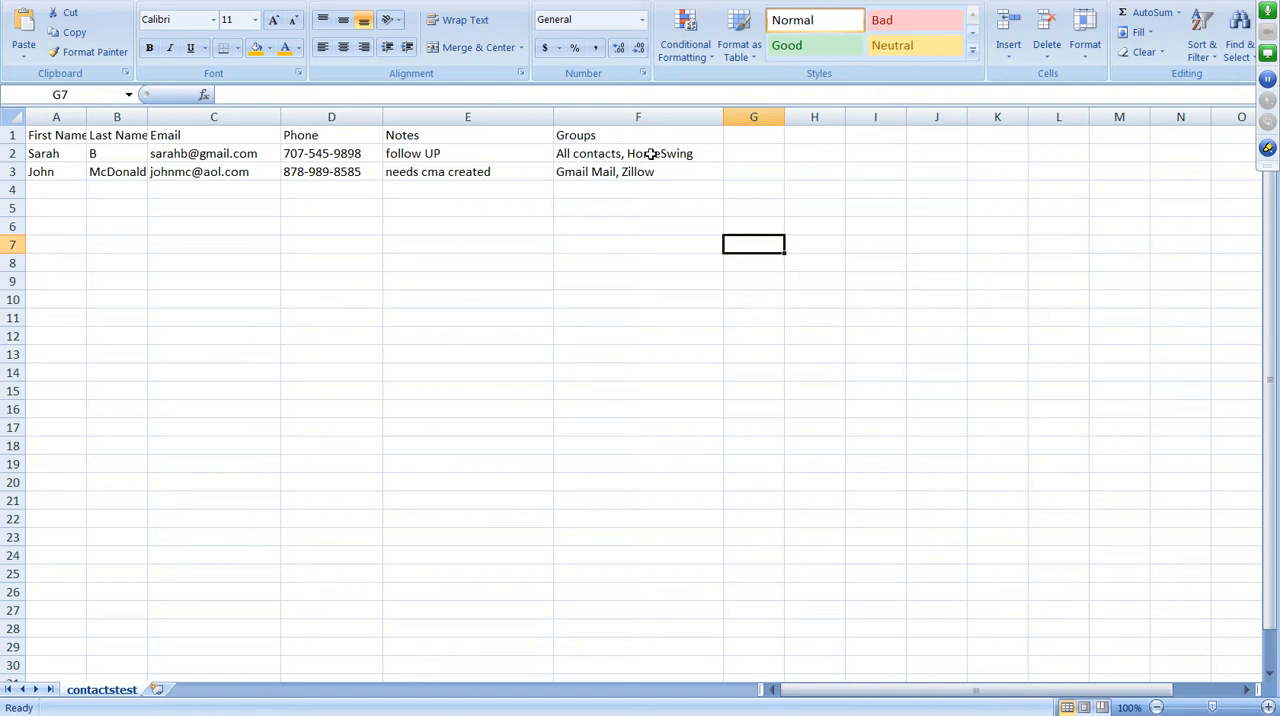
Add "All Contacts, " before the existing groups in F3, and widen the Groups column to fit.
{"action": "double_click", "coordinate": [560, 171]}
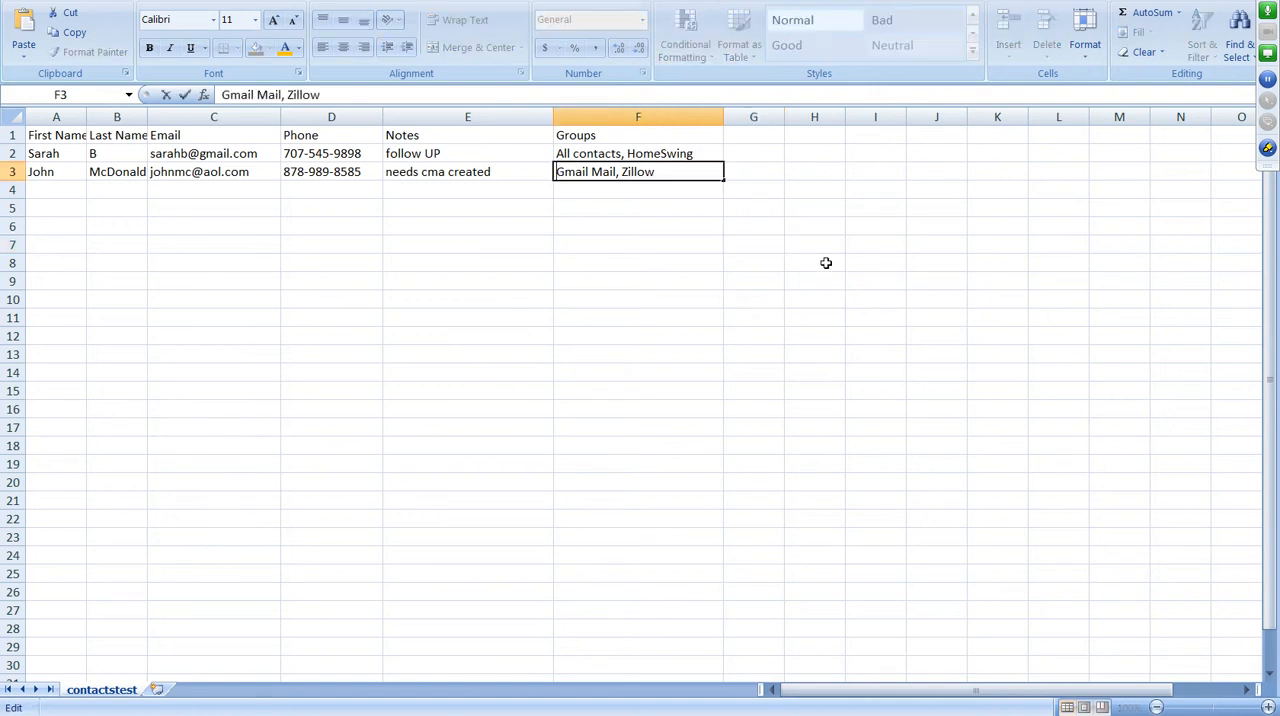
{"action": "type", "text": "All Conta"}
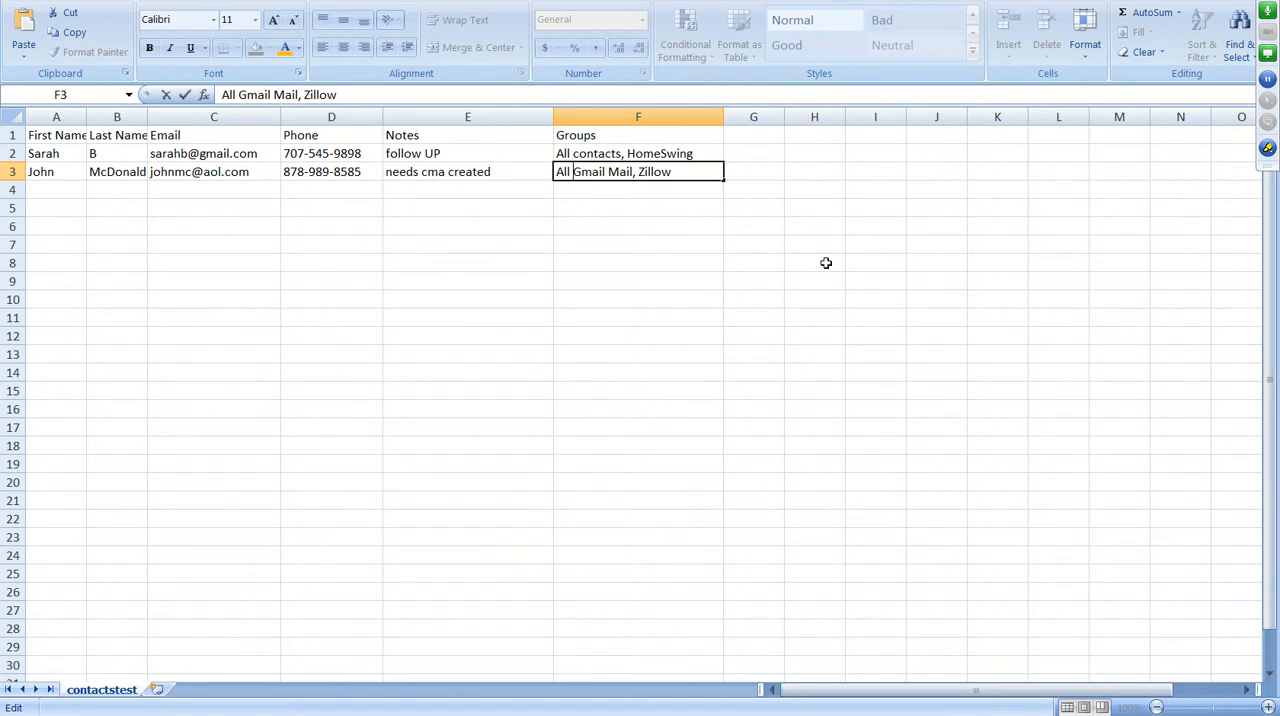
{"action": "type", "text": "s,"}
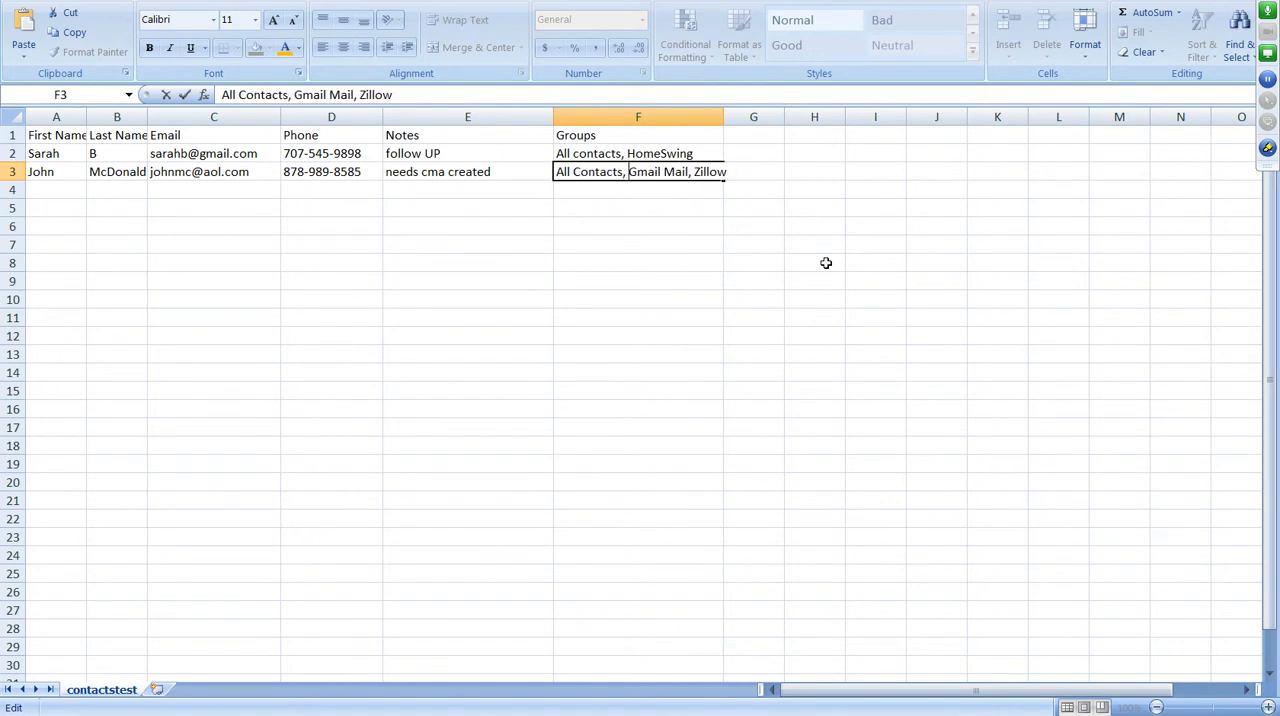
{"action": "left_click", "coordinate": [680, 316]}
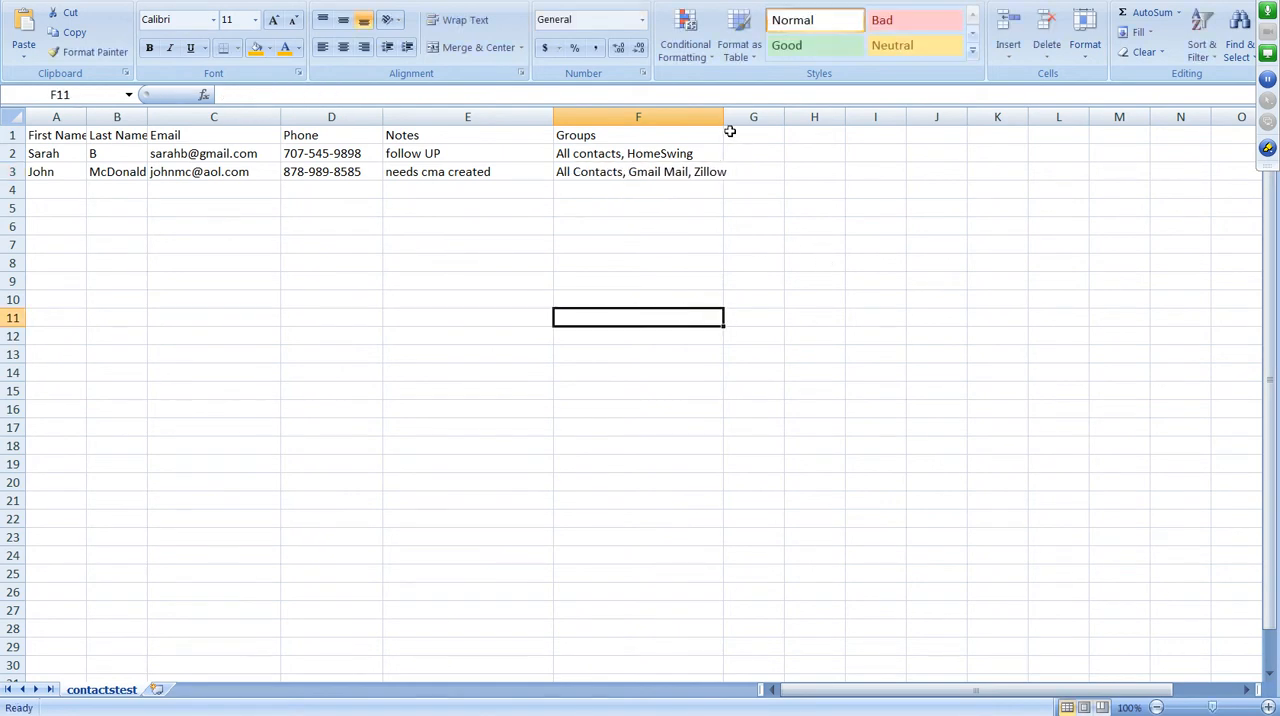
{"action": "left_click_drag", "start_coordinate": [723, 119], "coordinate": [752, 116]}
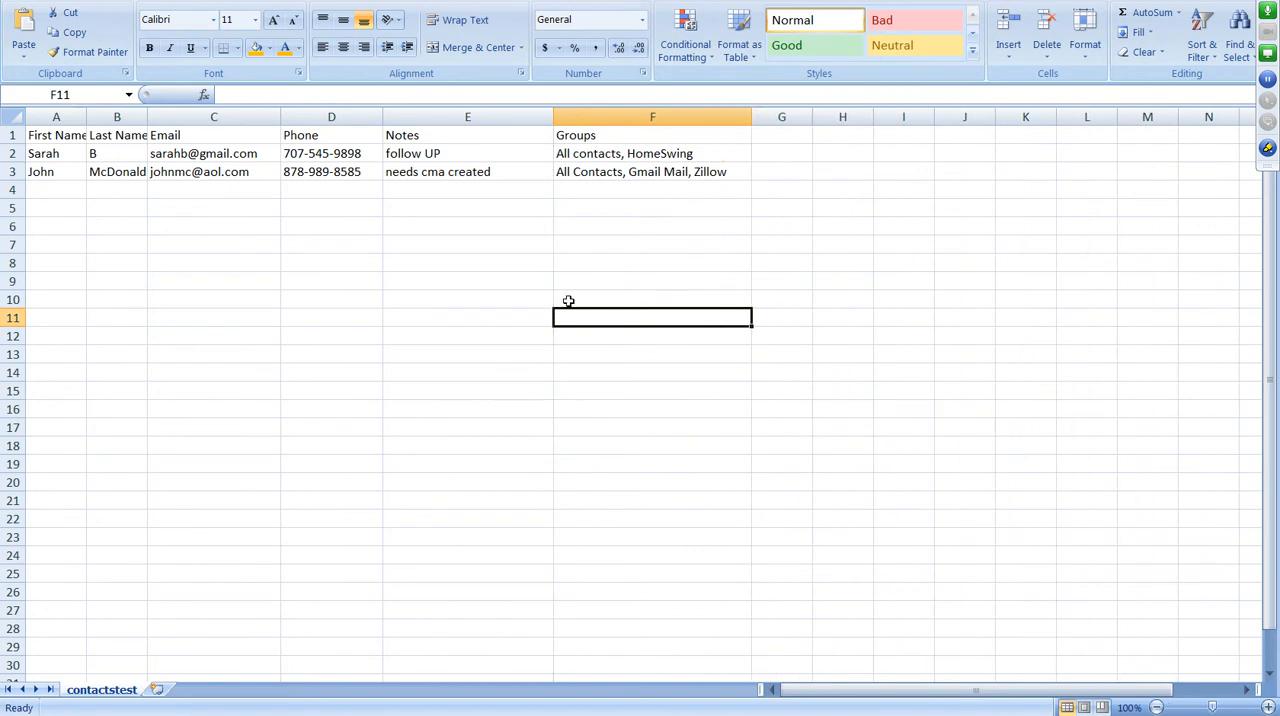
Start a new contact in row 4 by entering the first name in A4 and the last name in B4.
{"action": "left_click", "coordinate": [66, 192]}
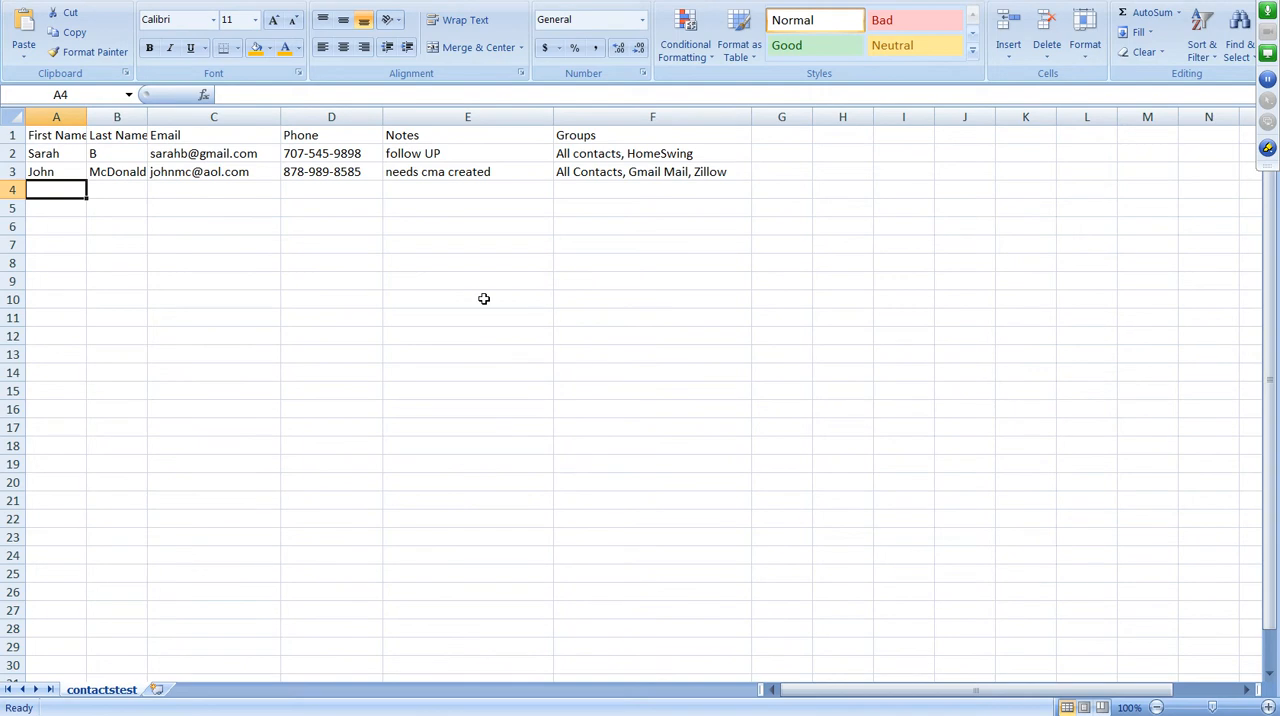
{"action": "type", "text": "Martha S"}
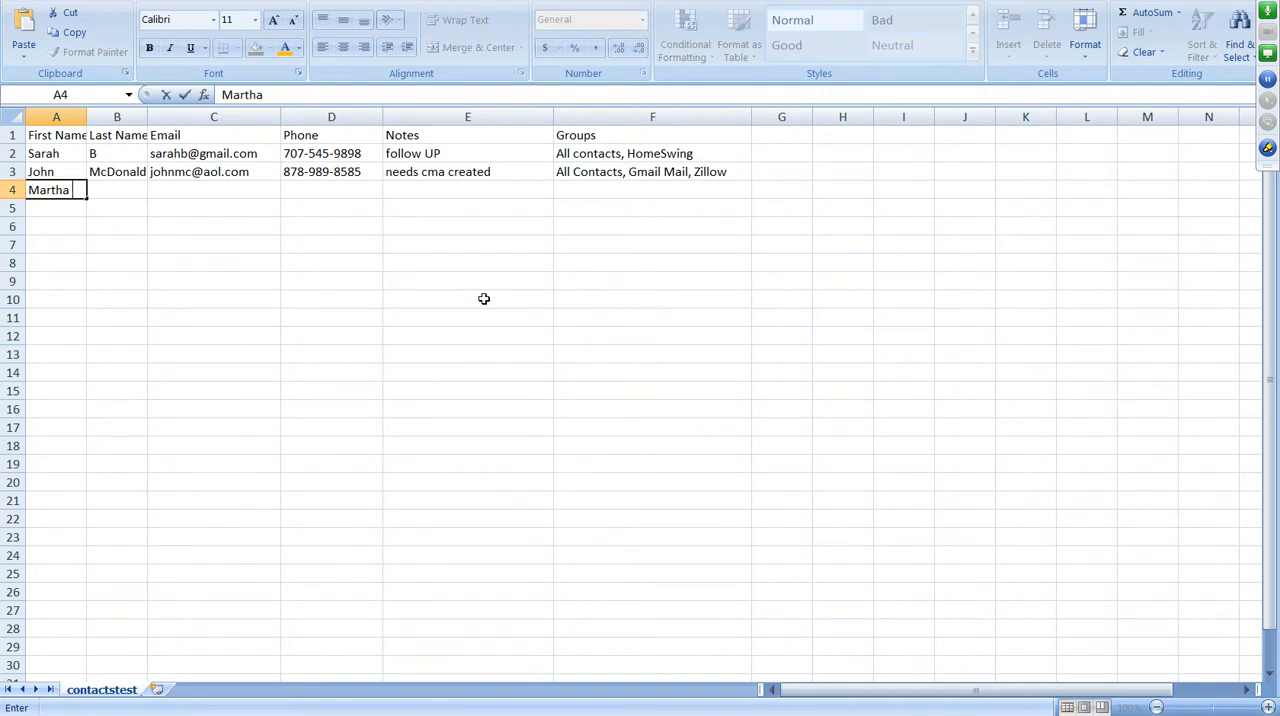
{"action": "key", "text": "BackSpace"}
{"action": "key", "text": "BackSpace"}
{"action": "key", "text": "Tab"}
{"action": "type", "text": "Ste"}
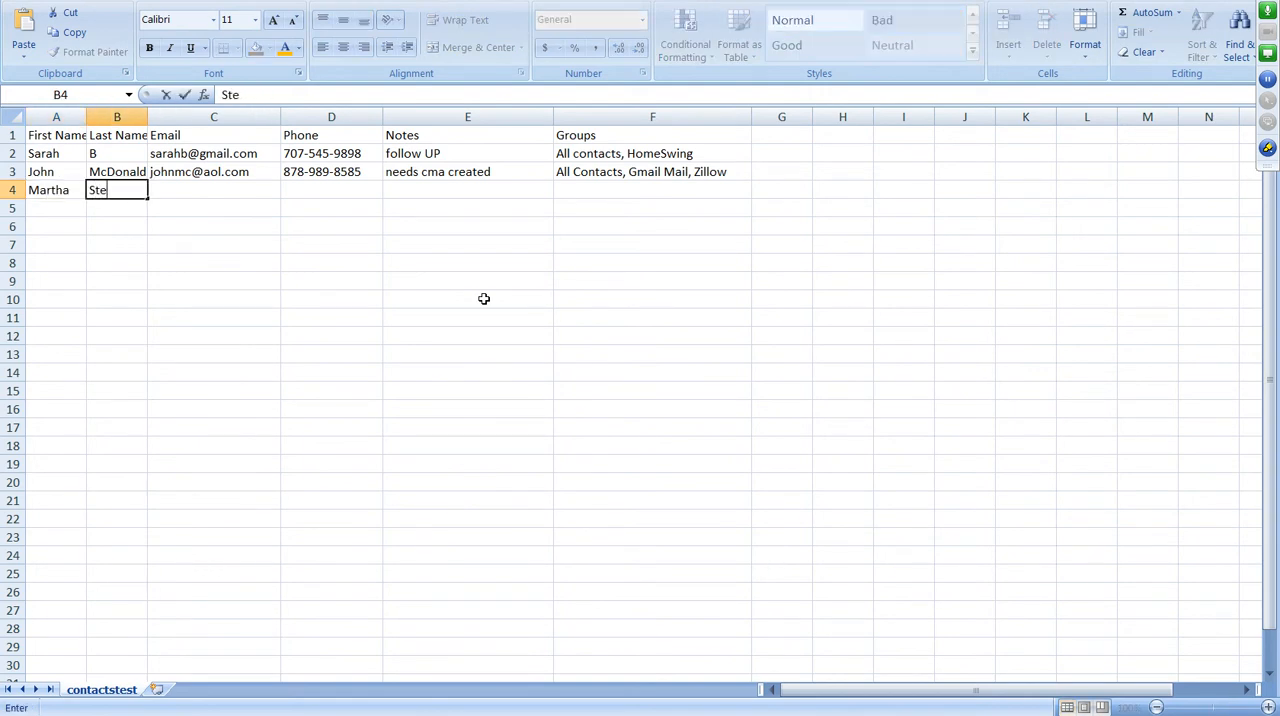
{"action": "type", "text": "wart"}
{"action": "key", "text": "Tab"}
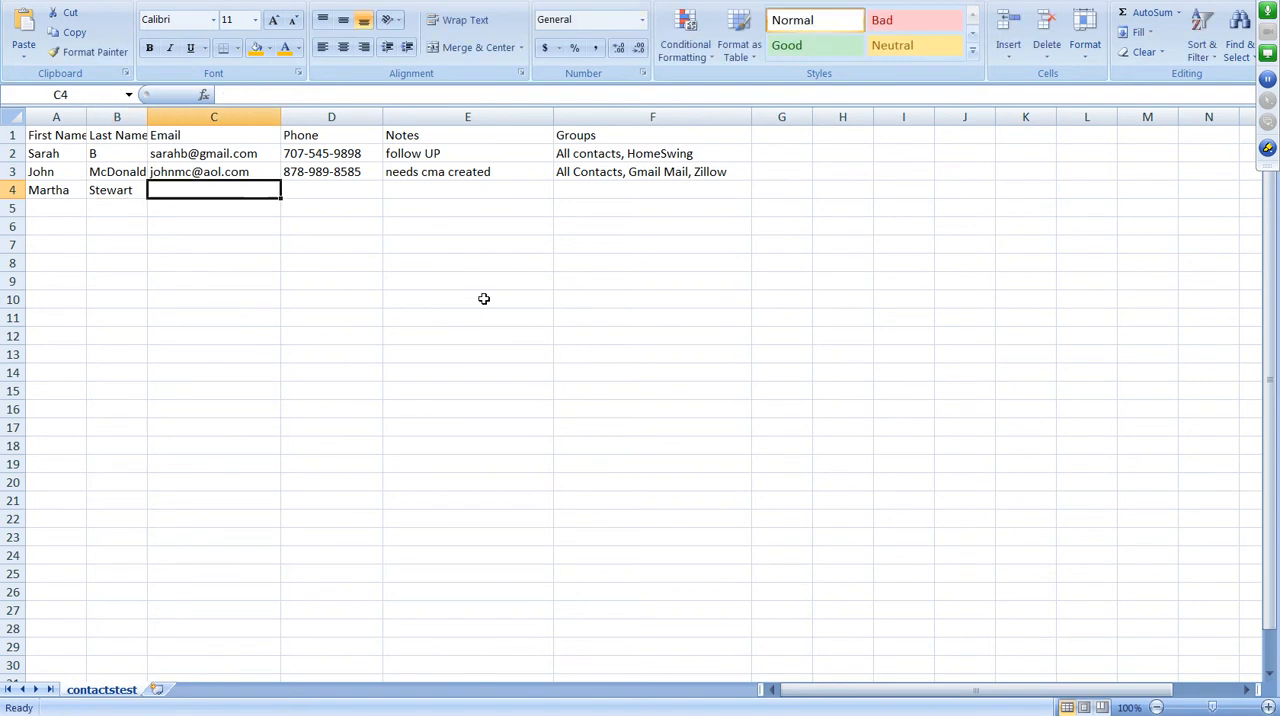
Enter the third contact's e-mail address in C4 and widen the Email column to fit it.
{"action": "type", "text": "mstew"}
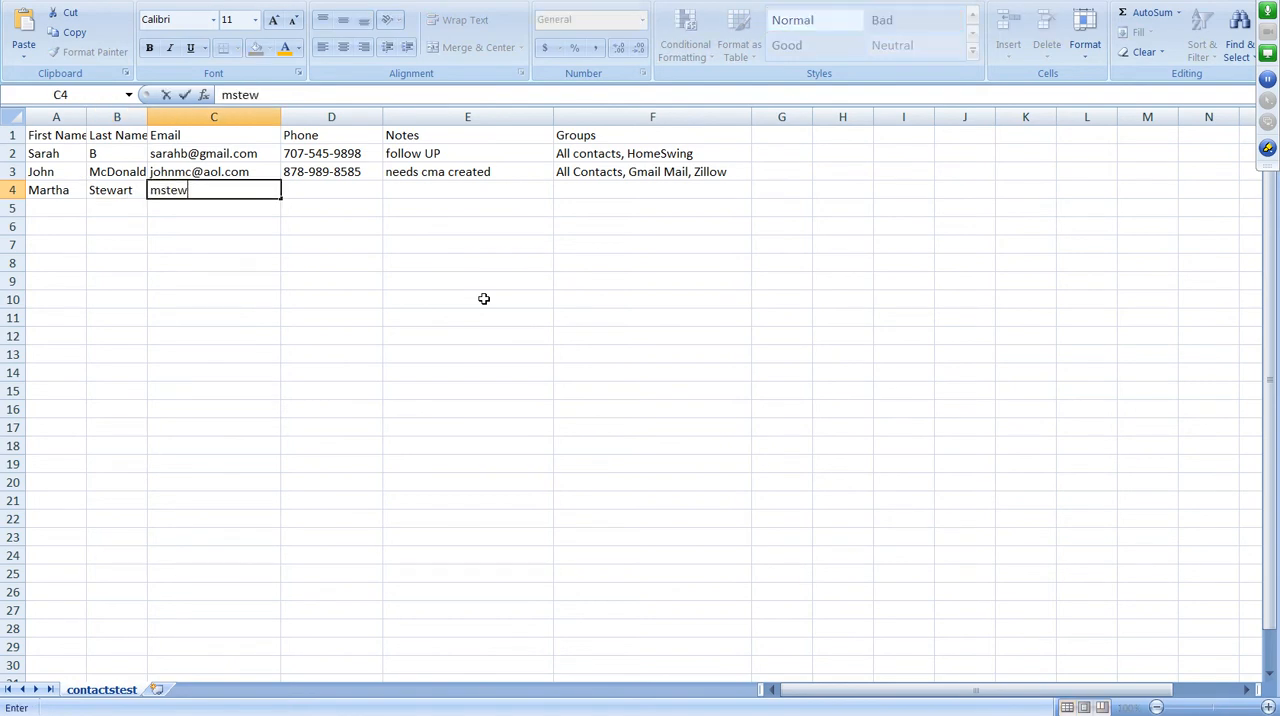
{"action": "type", "text": "ard@testemail.com"}
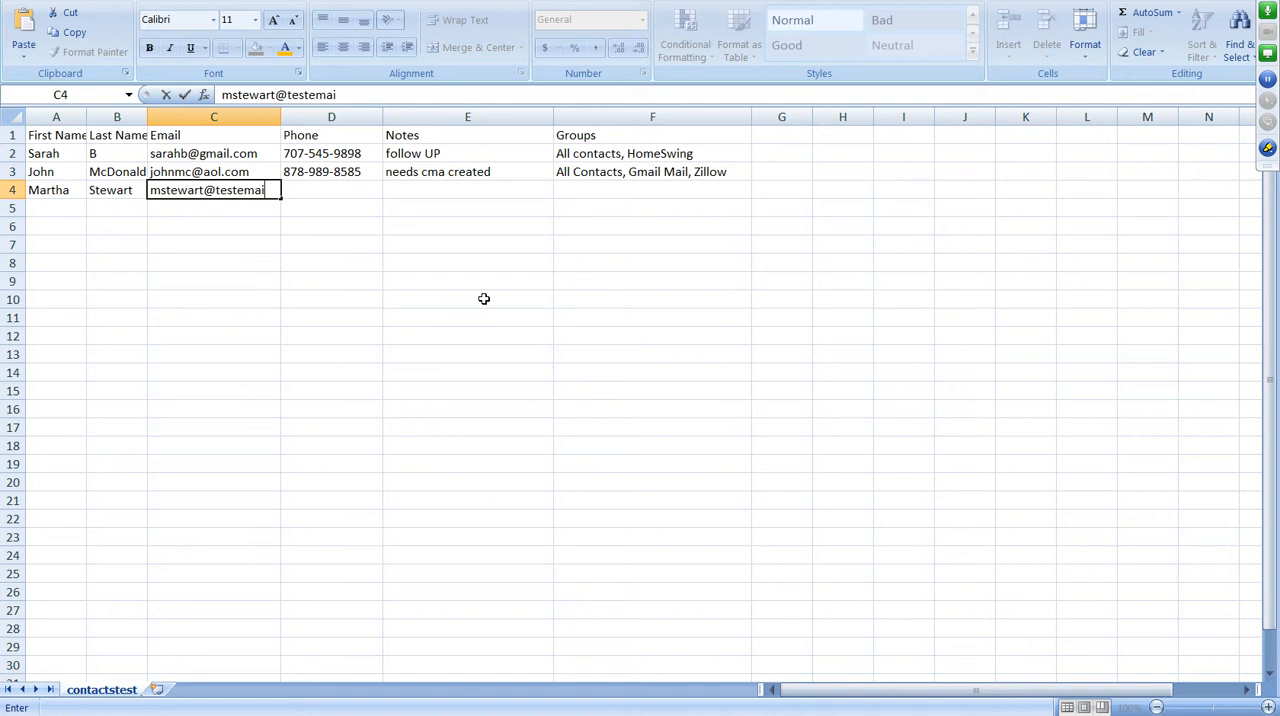
{"action": "key", "text": "Tab"}
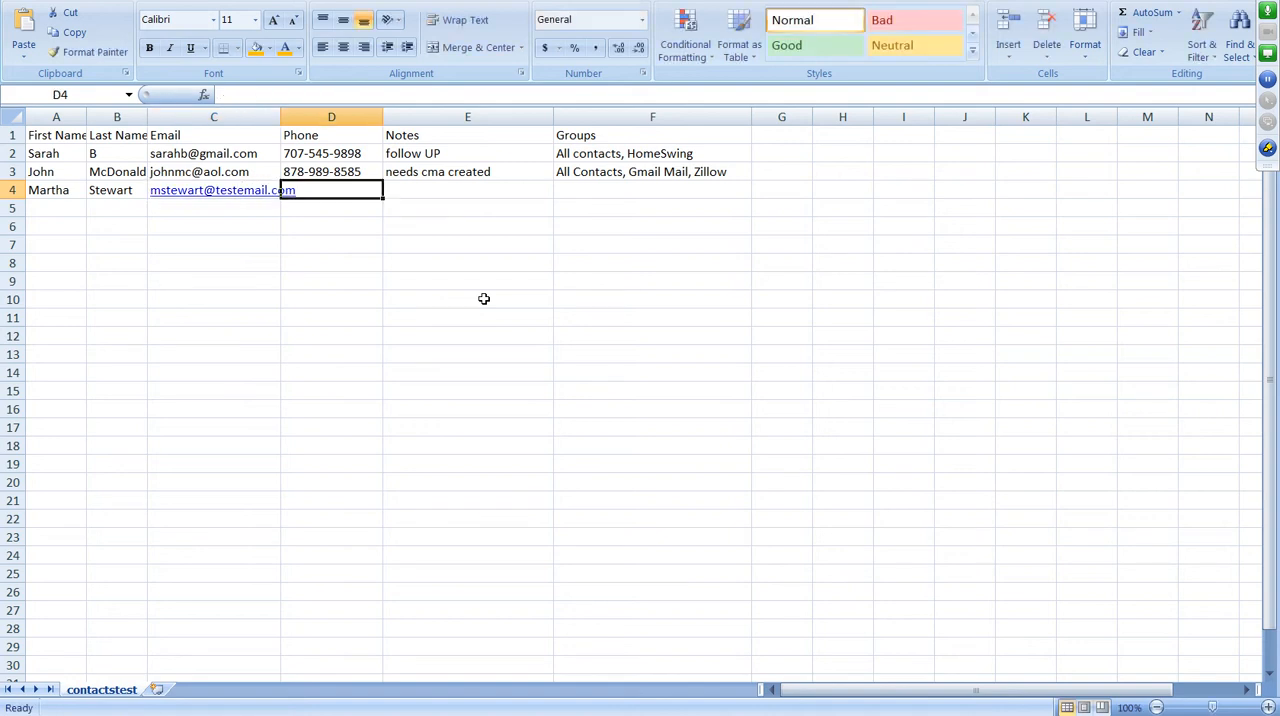
{"action": "left_click", "coordinate": [260, 246]}
{"action": "left_click_drag", "start_coordinate": [284, 119], "coordinate": [328, 118]}
Enter the third contact's phone number in D4.
{"action": "left_click", "coordinate": [391, 189]}
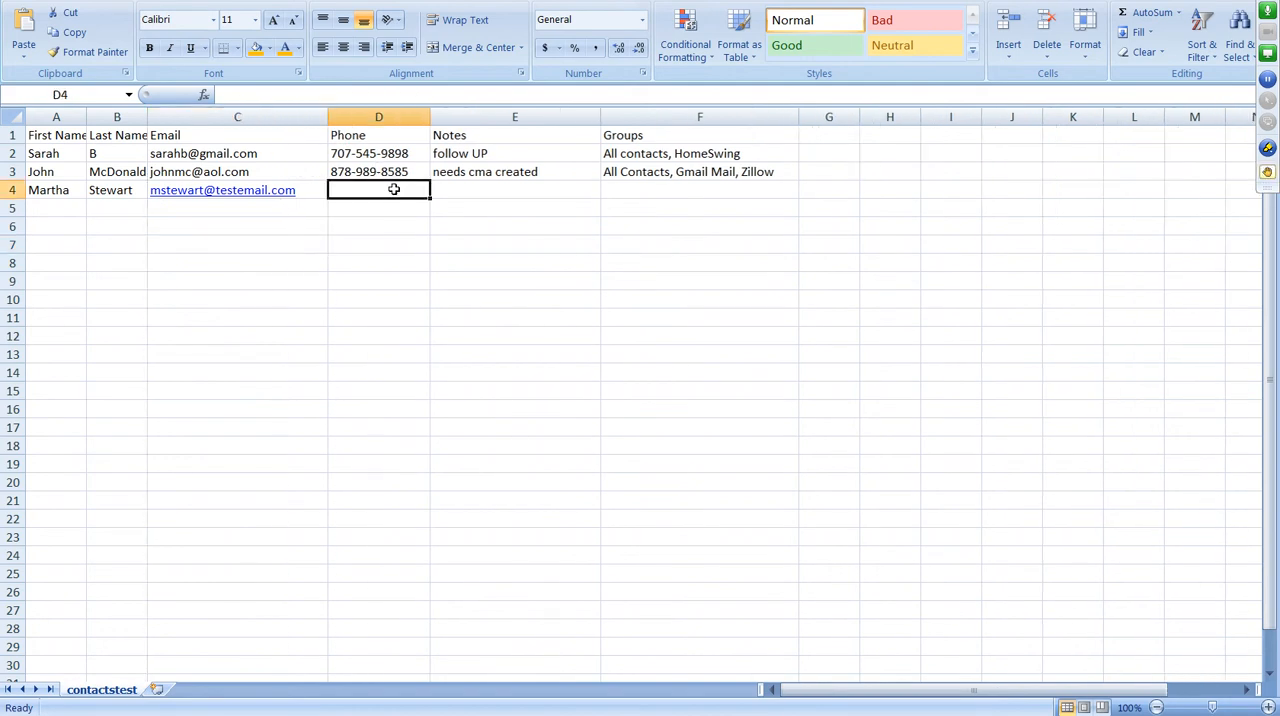
{"action": "type", "text": "898-9"}
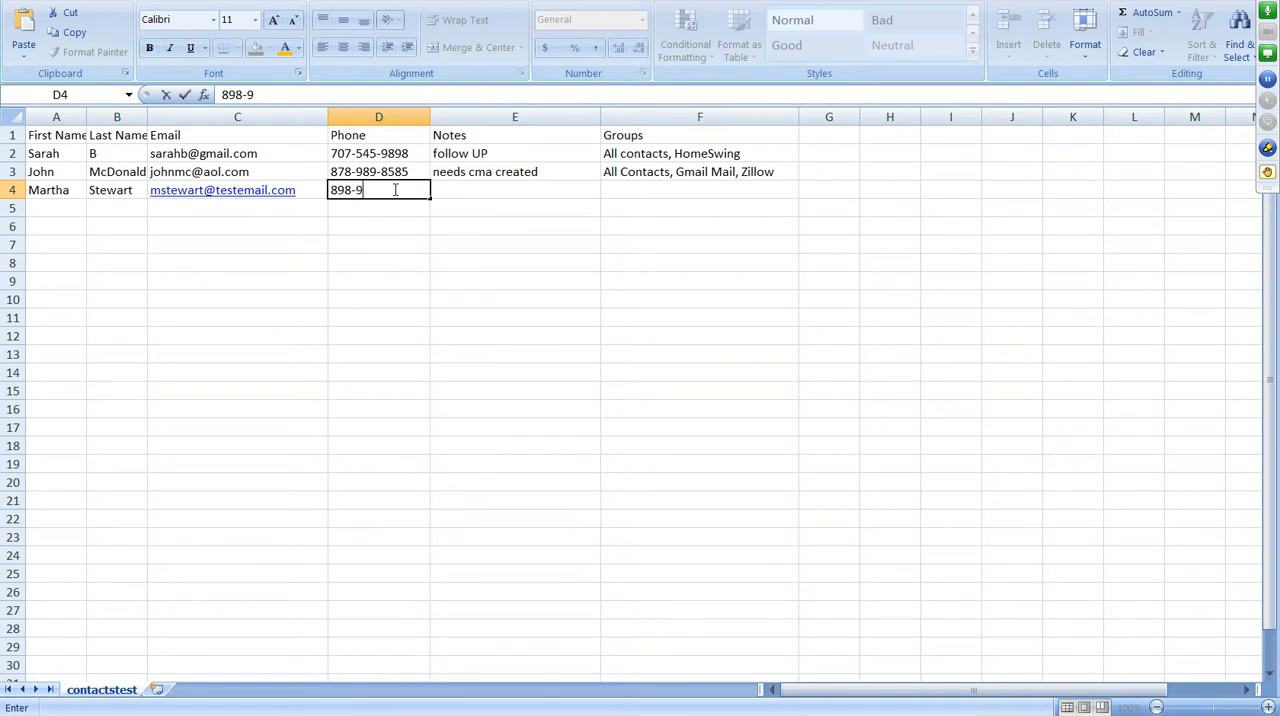
{"action": "type", "text": "89-9999"}
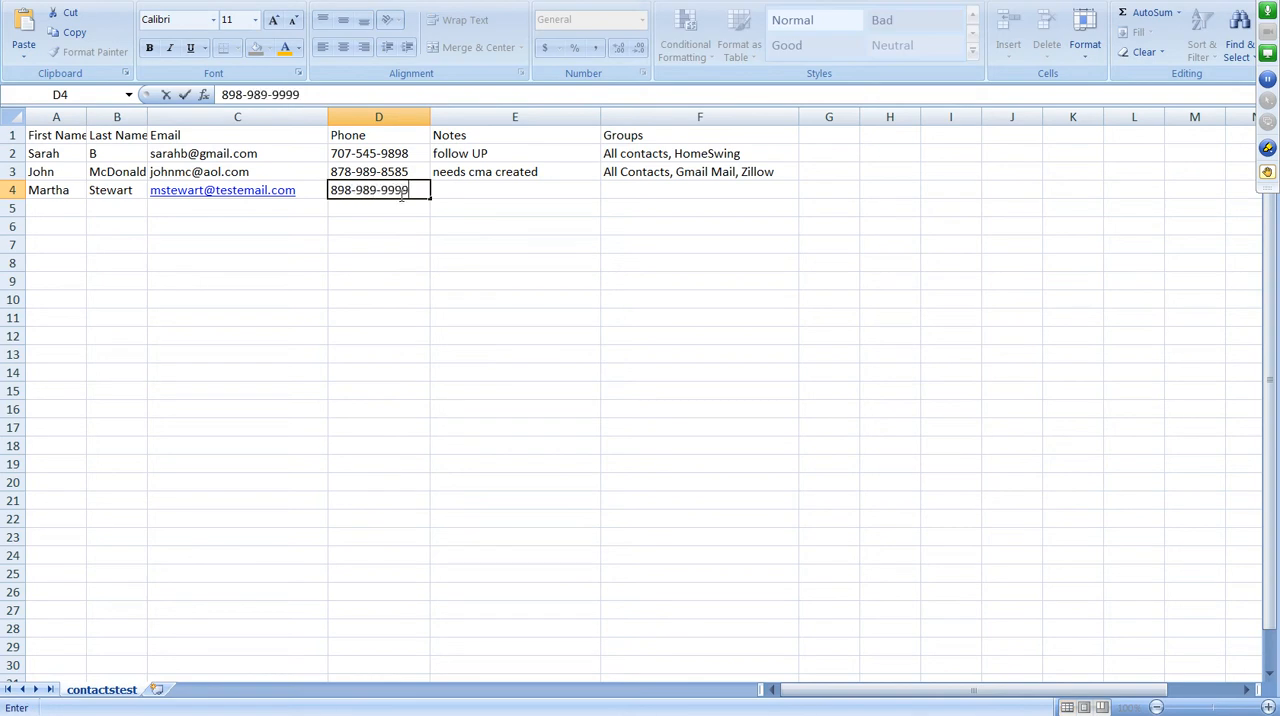
{"action": "left_click", "coordinate": [490, 187]}
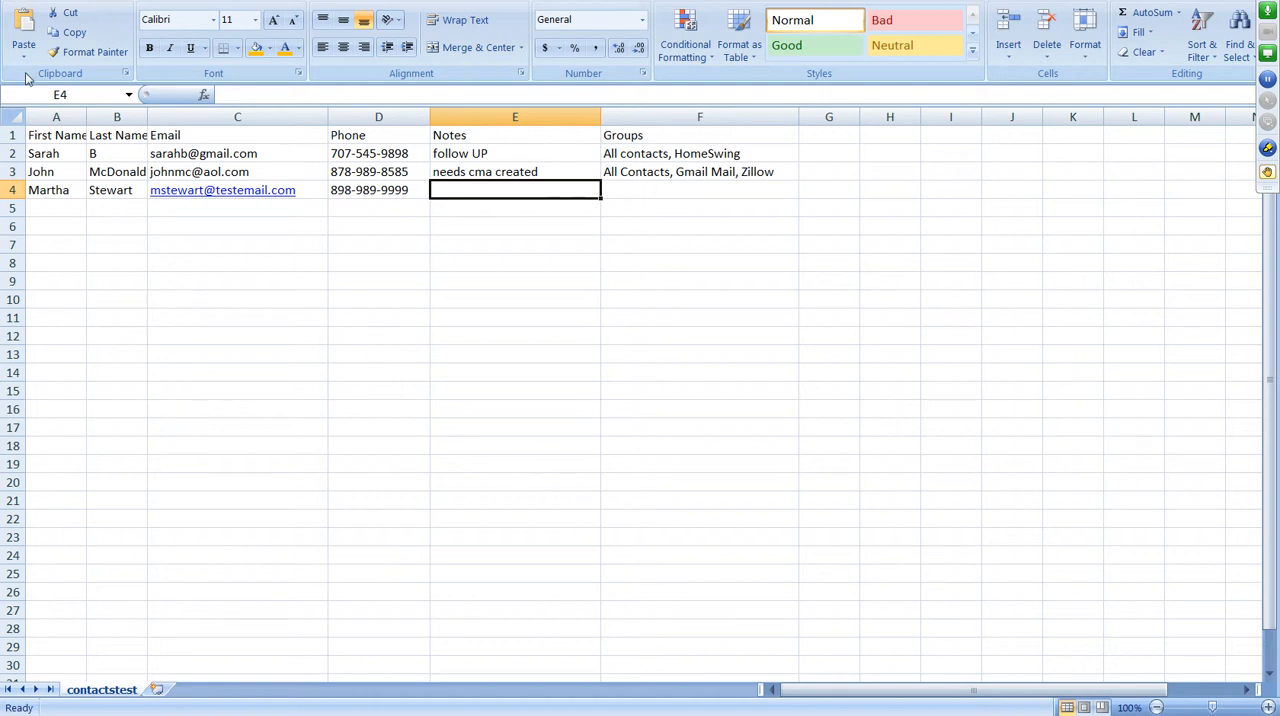
Save the contactstest sheet, keeping the CSV format, and close the workbook.
{"action": "left_click", "coordinate": [54, 0]}
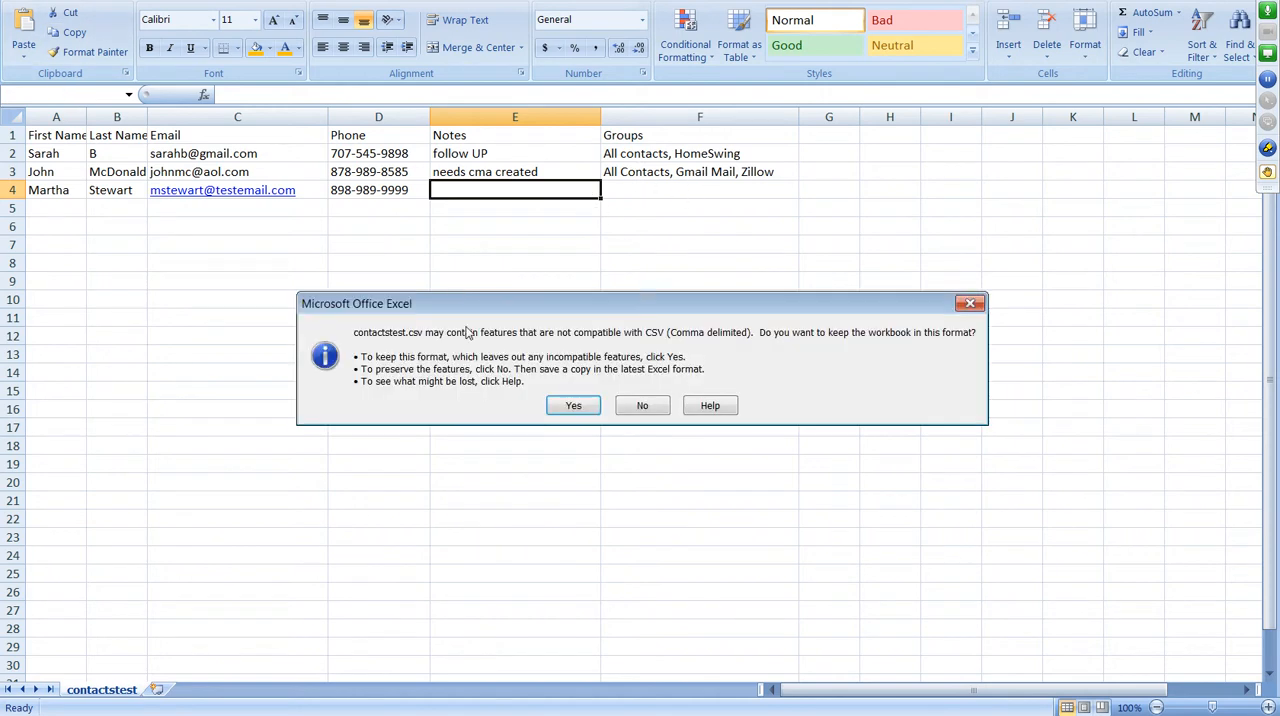
{"action": "left_click", "coordinate": [550, 408]}
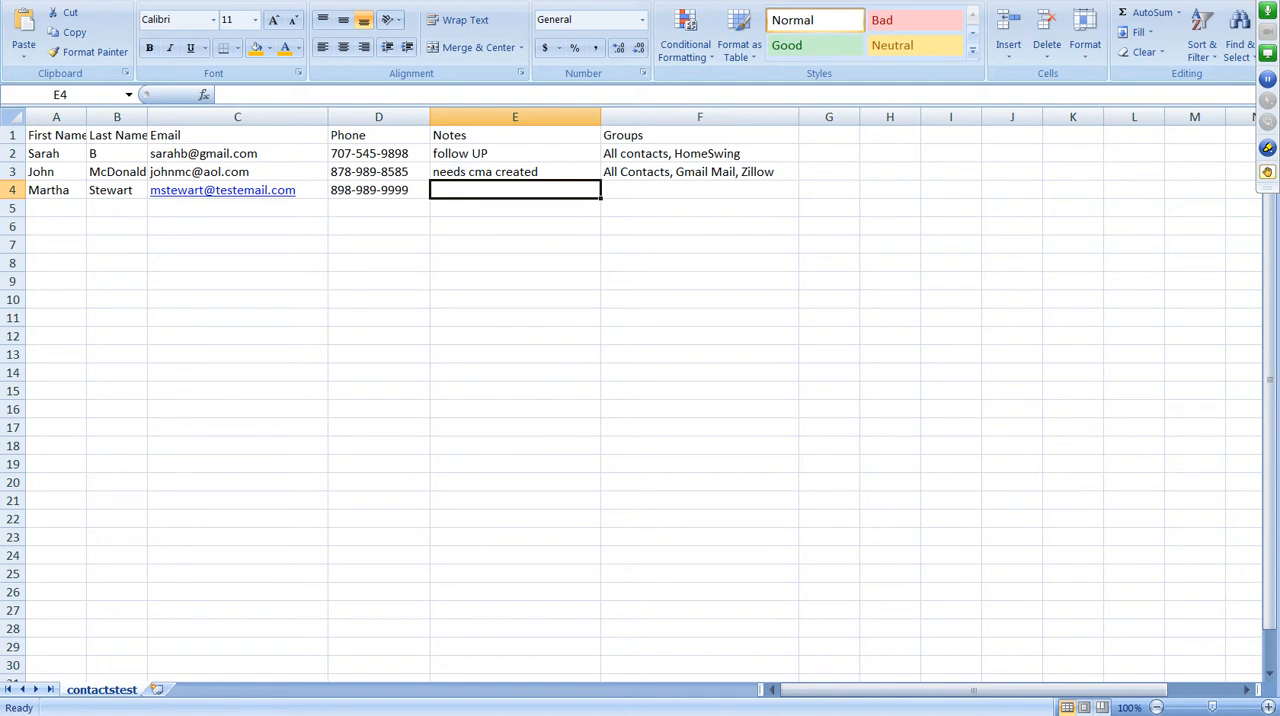
{"action": "key", "text": "alt+F4"}
{"action": "left_click", "coordinate": [576, 393]}
{"action": "left_click", "coordinate": [580, 402]}
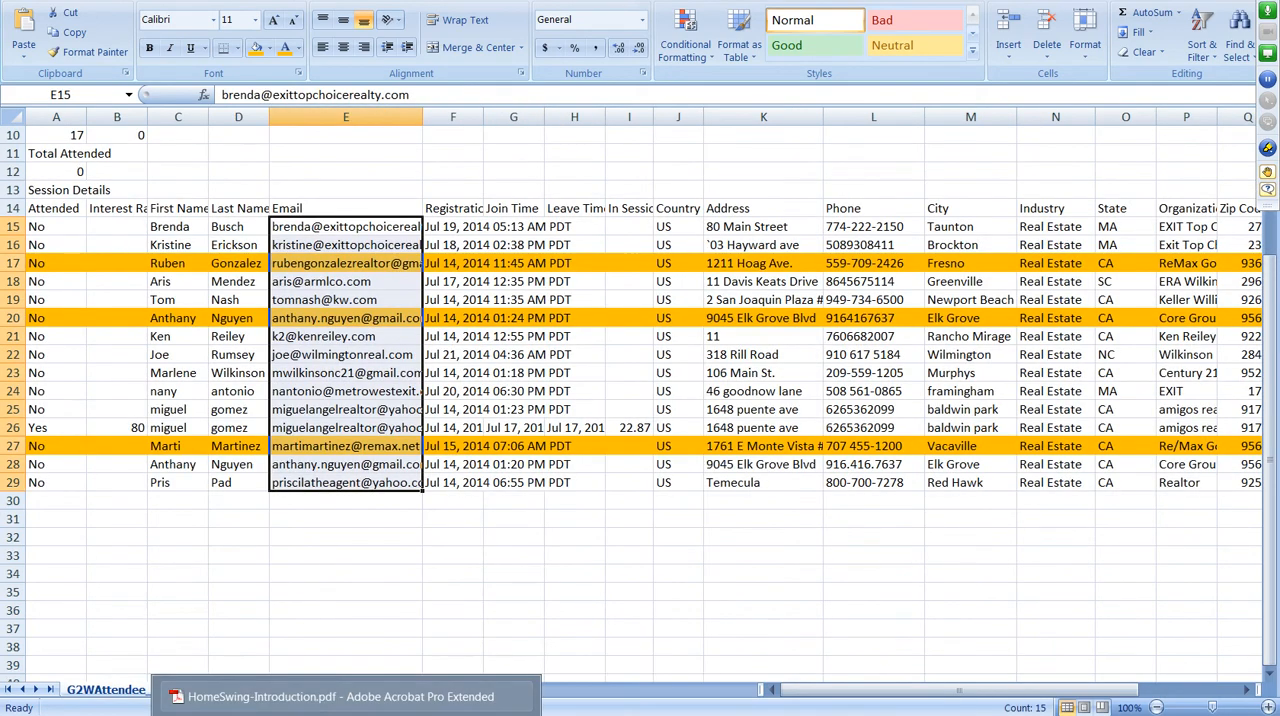
Switch back to the SalesAspects setup wizard in the browser and start the contact import.
{"action": "left_click", "coordinate": [240, 714]}
{"action": "left_click", "coordinate": [190, 678]}
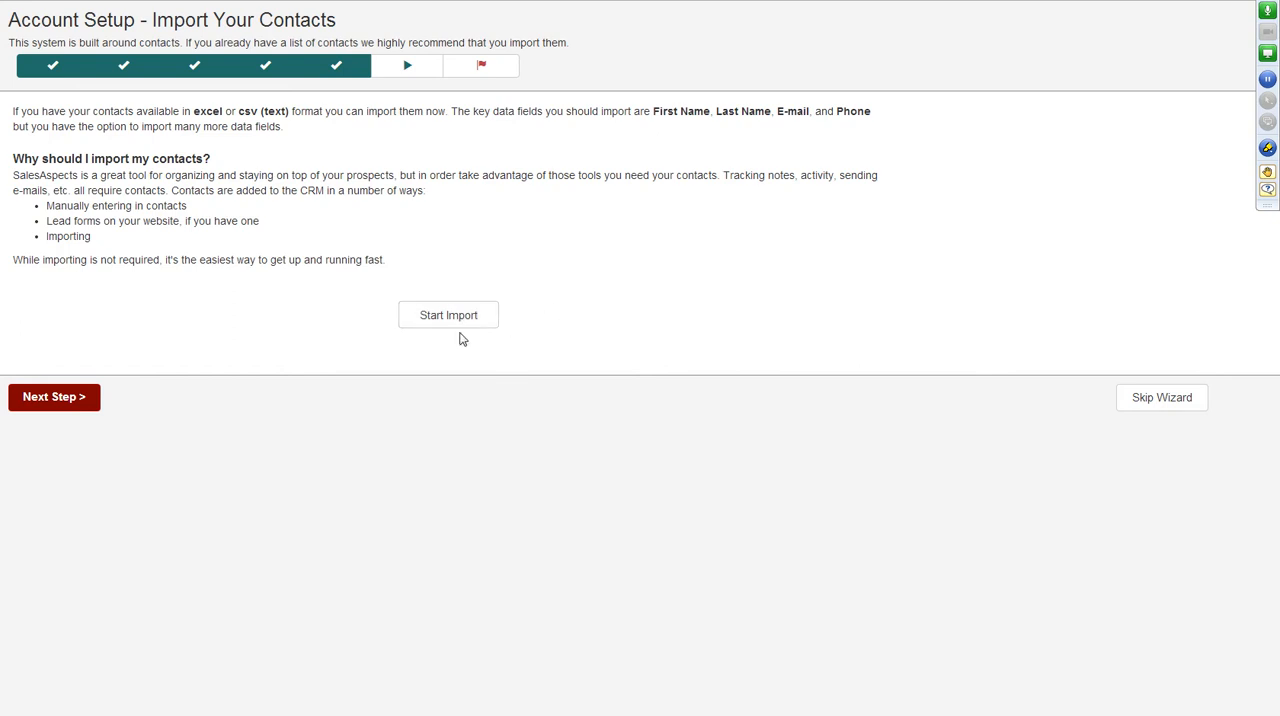
{"action": "left_click", "coordinate": [432, 318]}
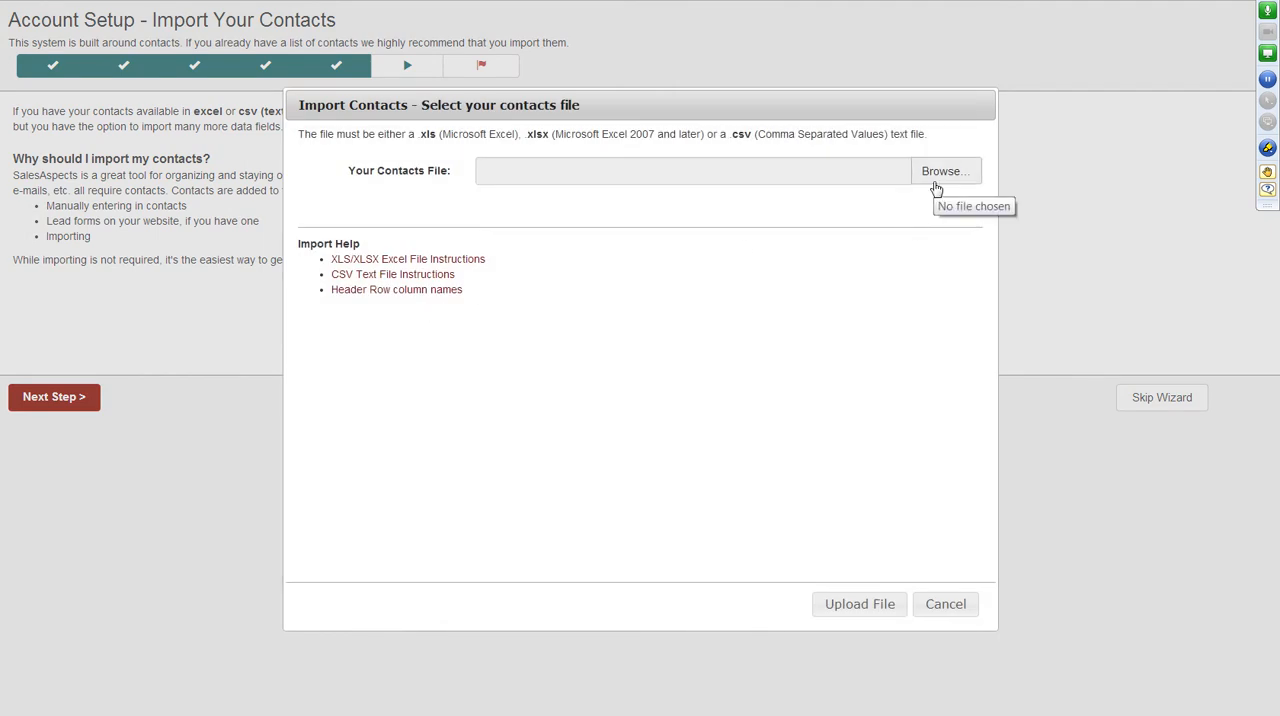
Choose contactstest.csv from the contacts folder in the Documents library as the contacts file and upload it.
{"action": "left_click", "coordinate": [935, 185]}
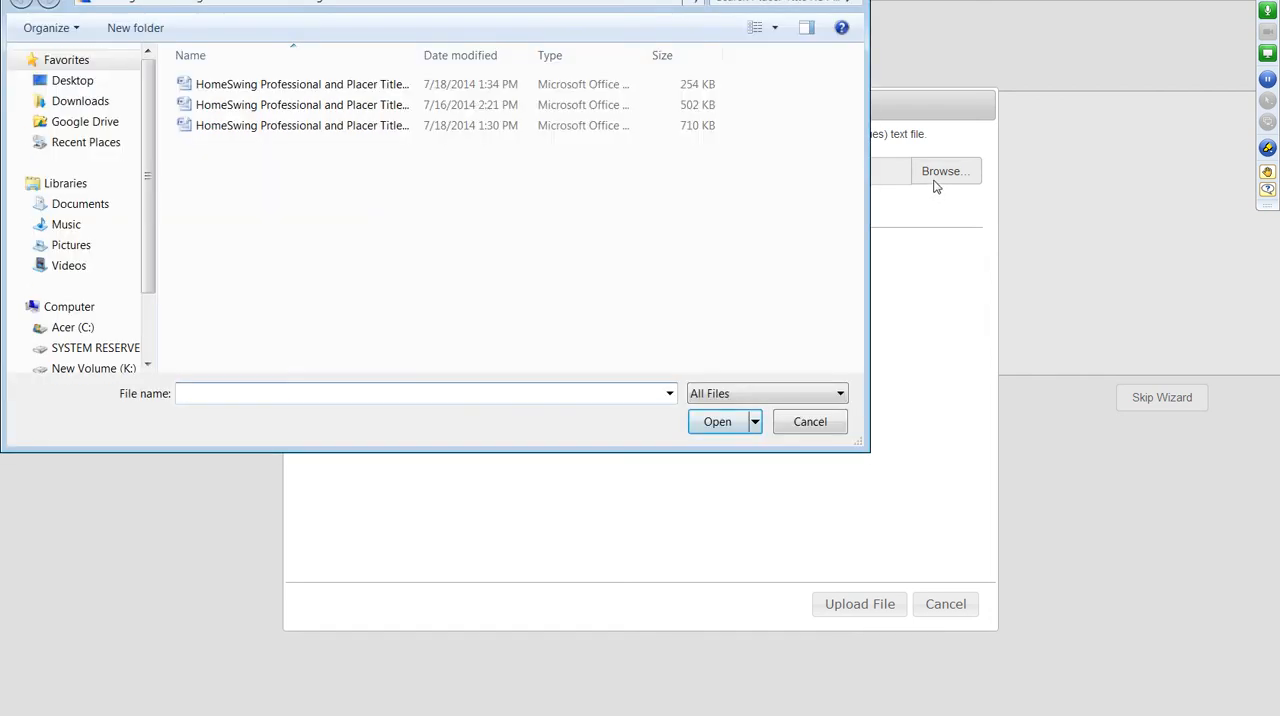
{"action": "left_click", "coordinate": [80, 205]}
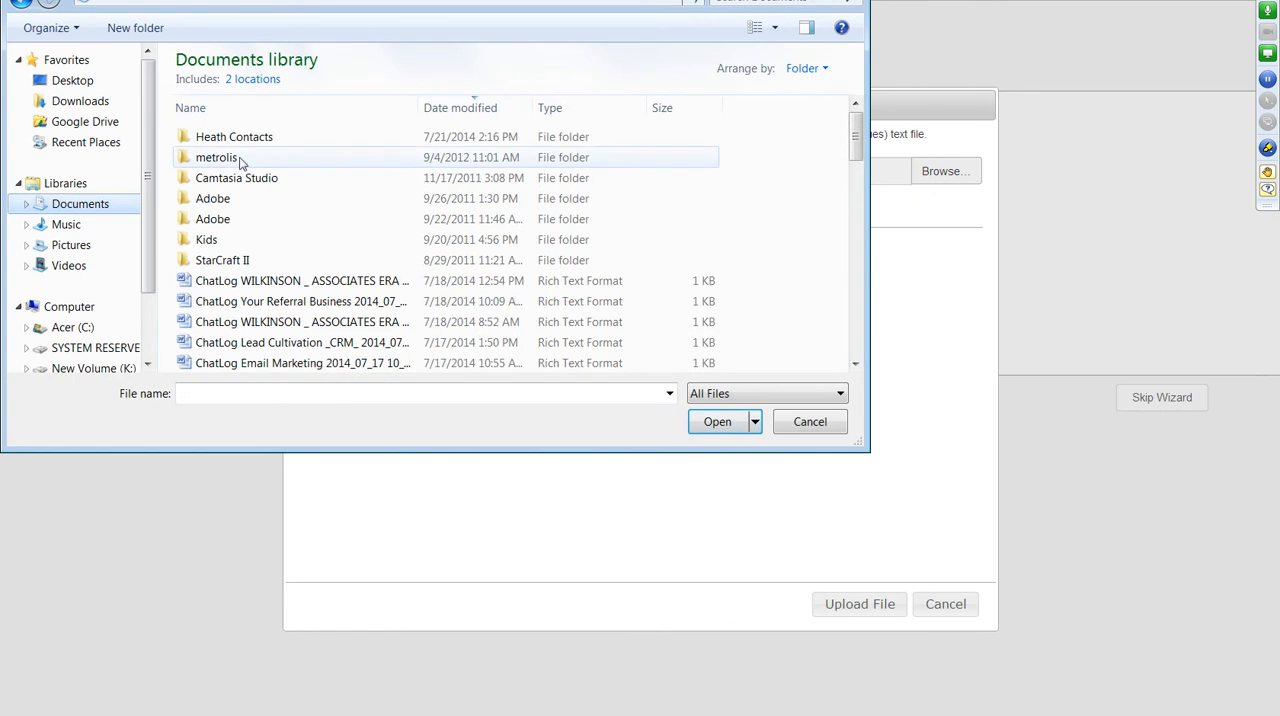
{"action": "double_click", "coordinate": [250, 146]}
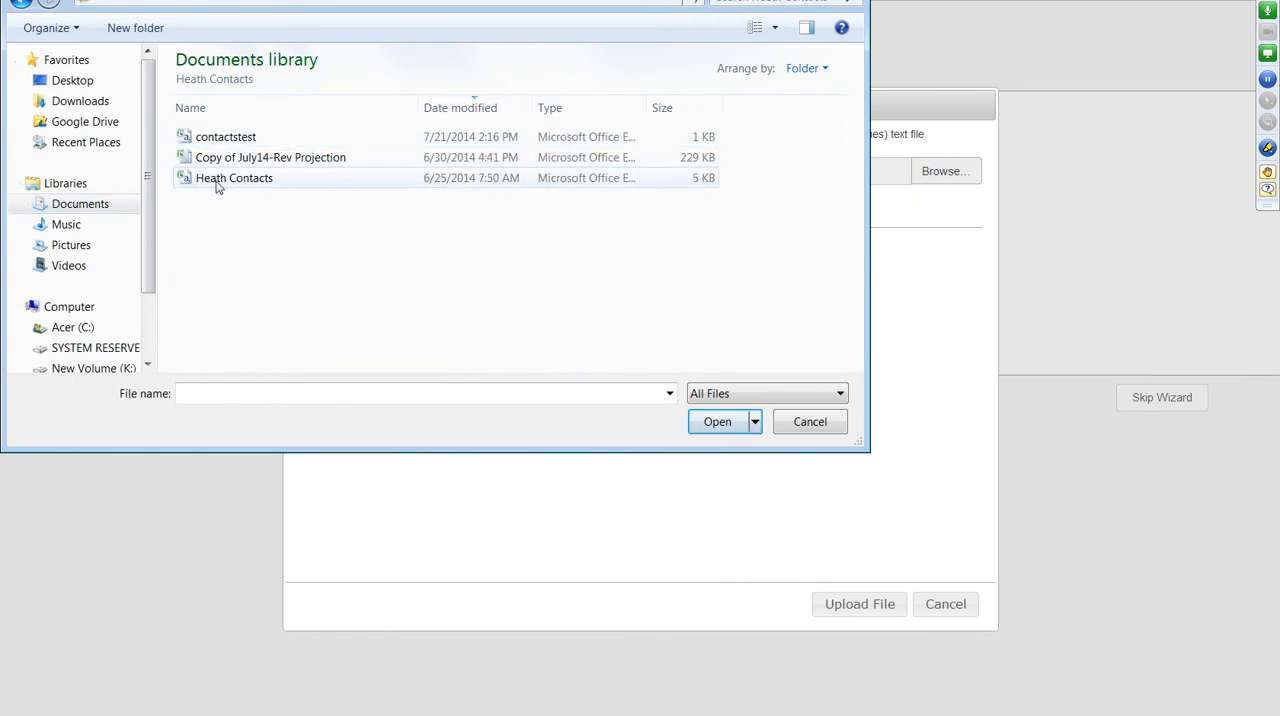
{"action": "double_click", "coordinate": [226, 139]}
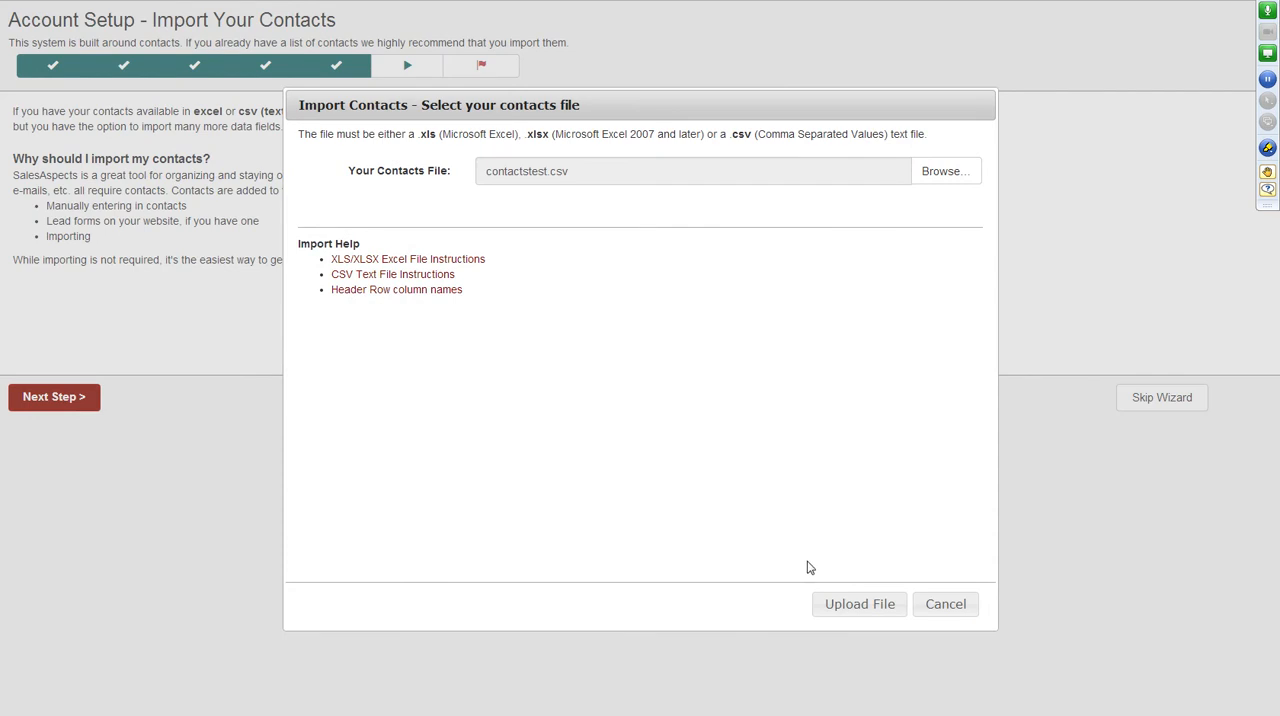
{"action": "left_click", "coordinate": [830, 610]}
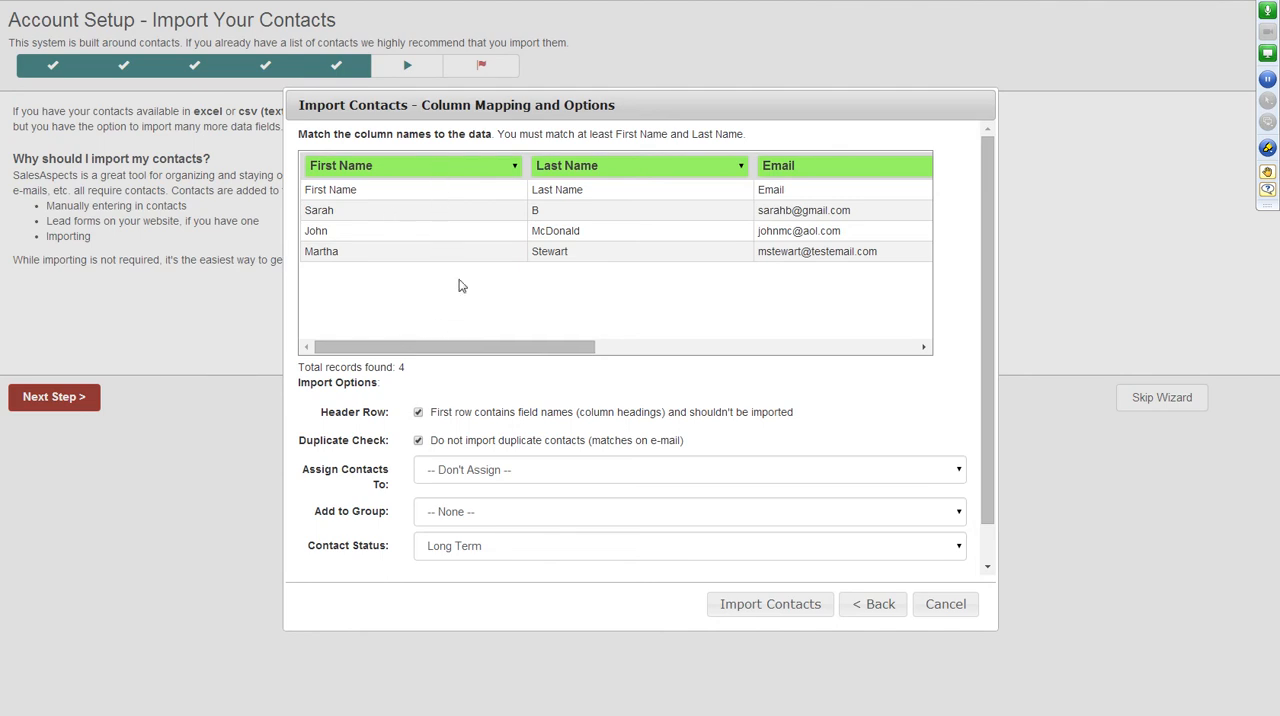
Map the unmapped Groups column to Contact Group (Multiple Allowed).
{"action": "left_click_drag", "start_coordinate": [467, 344], "coordinate": [805, 347]}
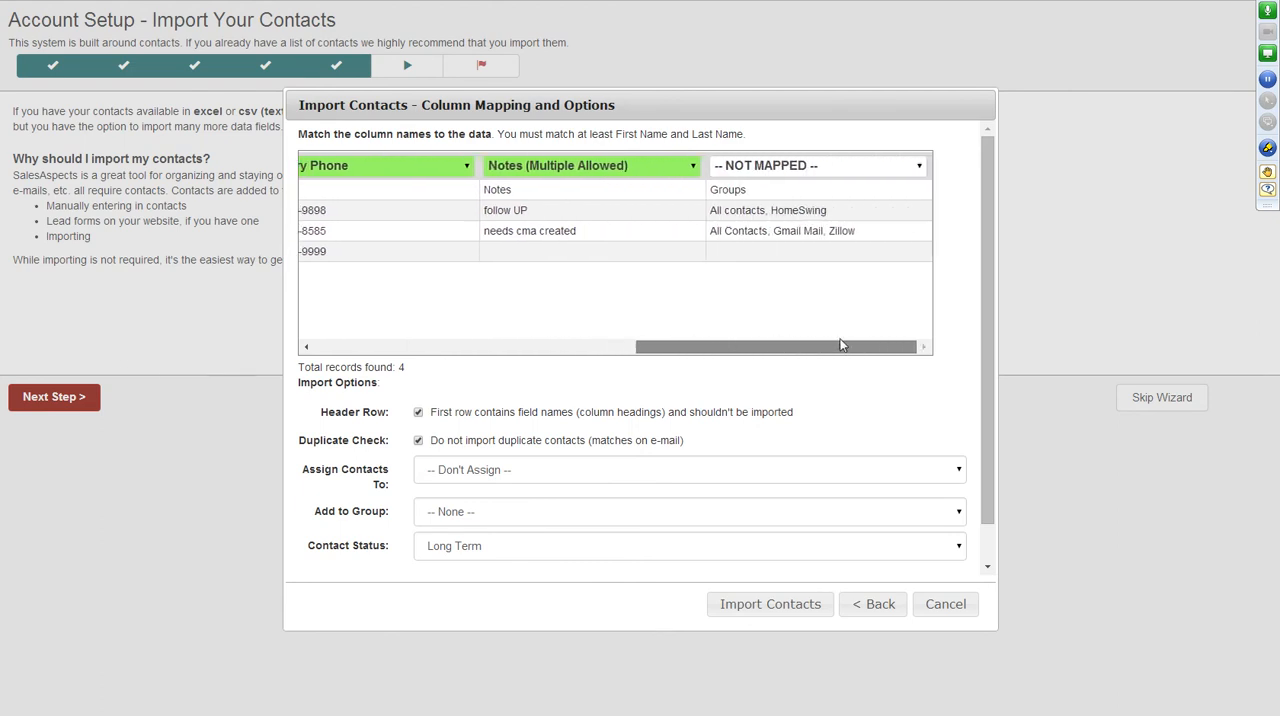
{"action": "left_click", "coordinate": [785, 170]}
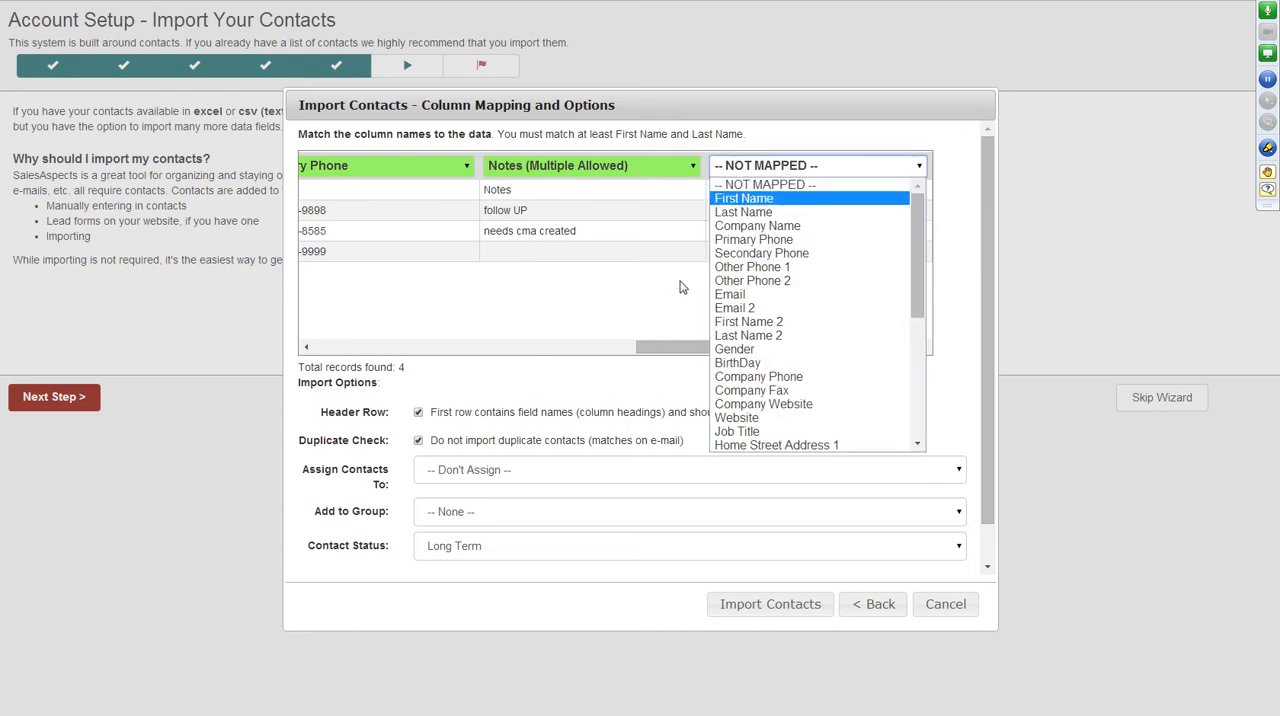
{"action": "left_click", "coordinate": [664, 320]}
{"action": "left_click", "coordinate": [836, 170]}
{"action": "scroll", "coordinate": [850, 265], "scroll_direction": "down", "scroll_amount": 5}
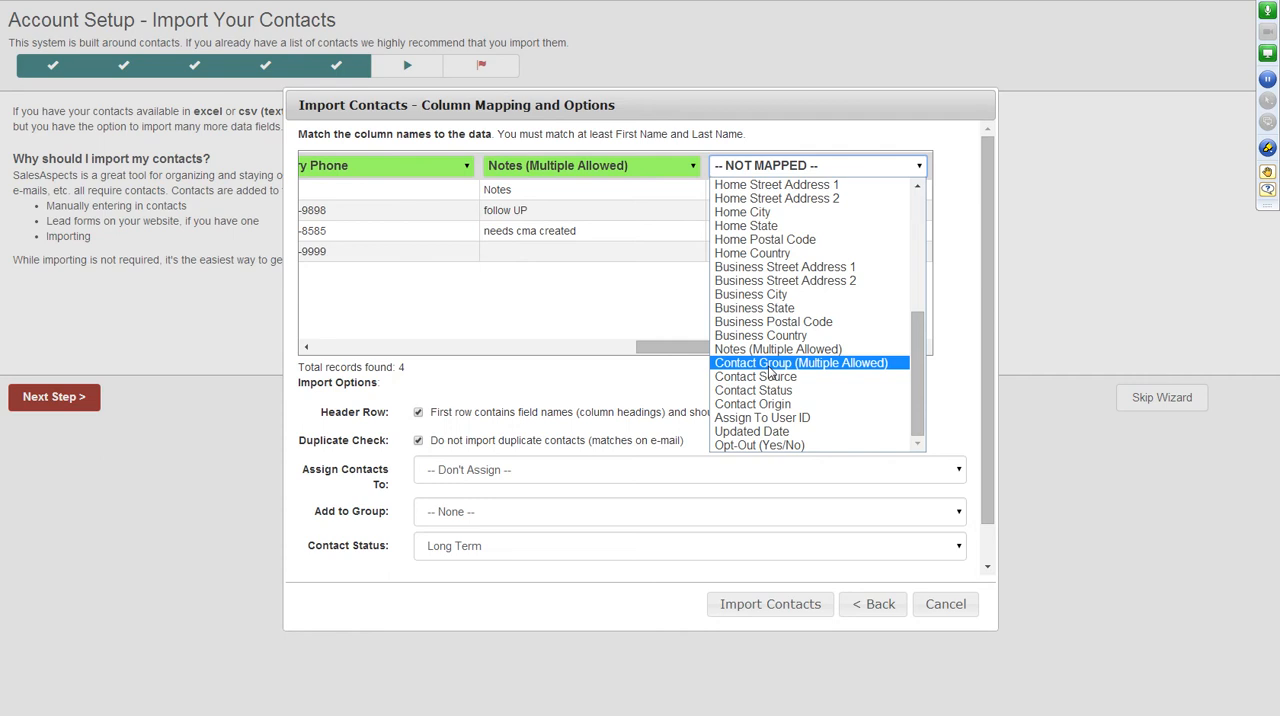
{"action": "left_click", "coordinate": [660, 388]}
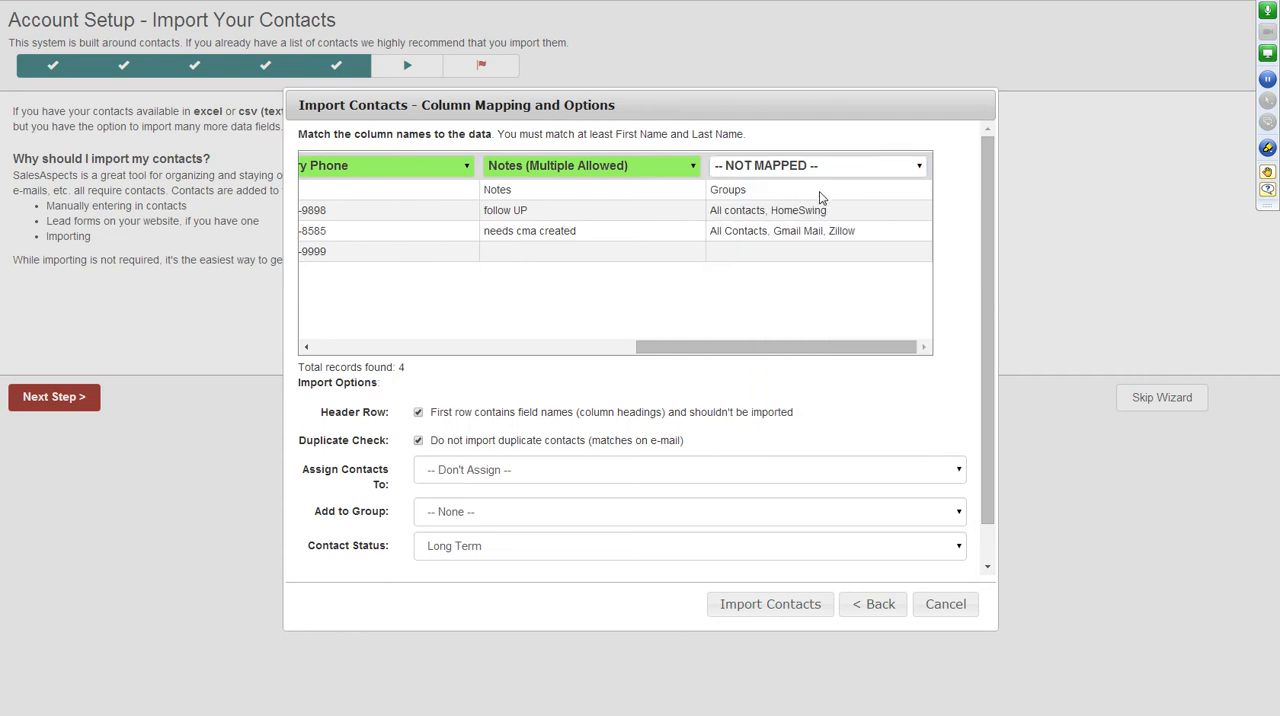
{"action": "left_click", "coordinate": [848, 166]}
{"action": "scroll", "coordinate": [812, 360], "scroll_direction": "down", "scroll_amount": 5}
{"action": "scroll", "coordinate": [812, 360], "scroll_direction": "down", "scroll_amount": 1}
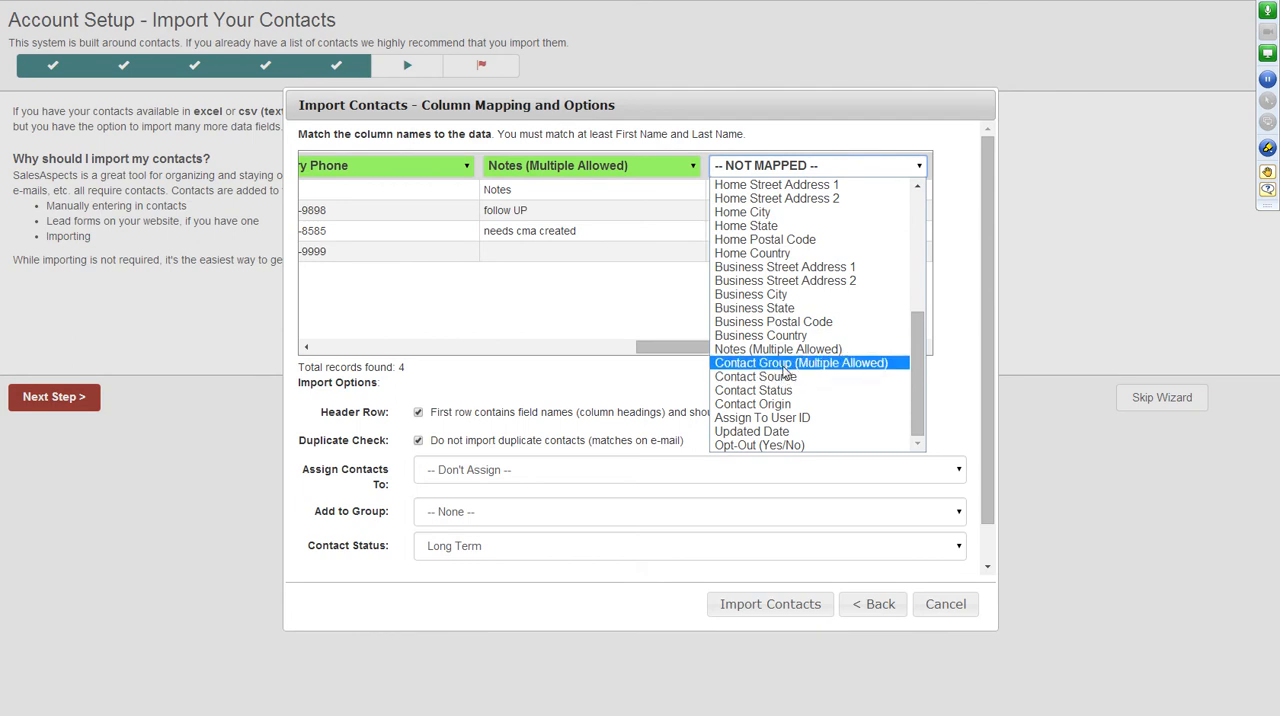
{"action": "left_click", "coordinate": [787, 363]}
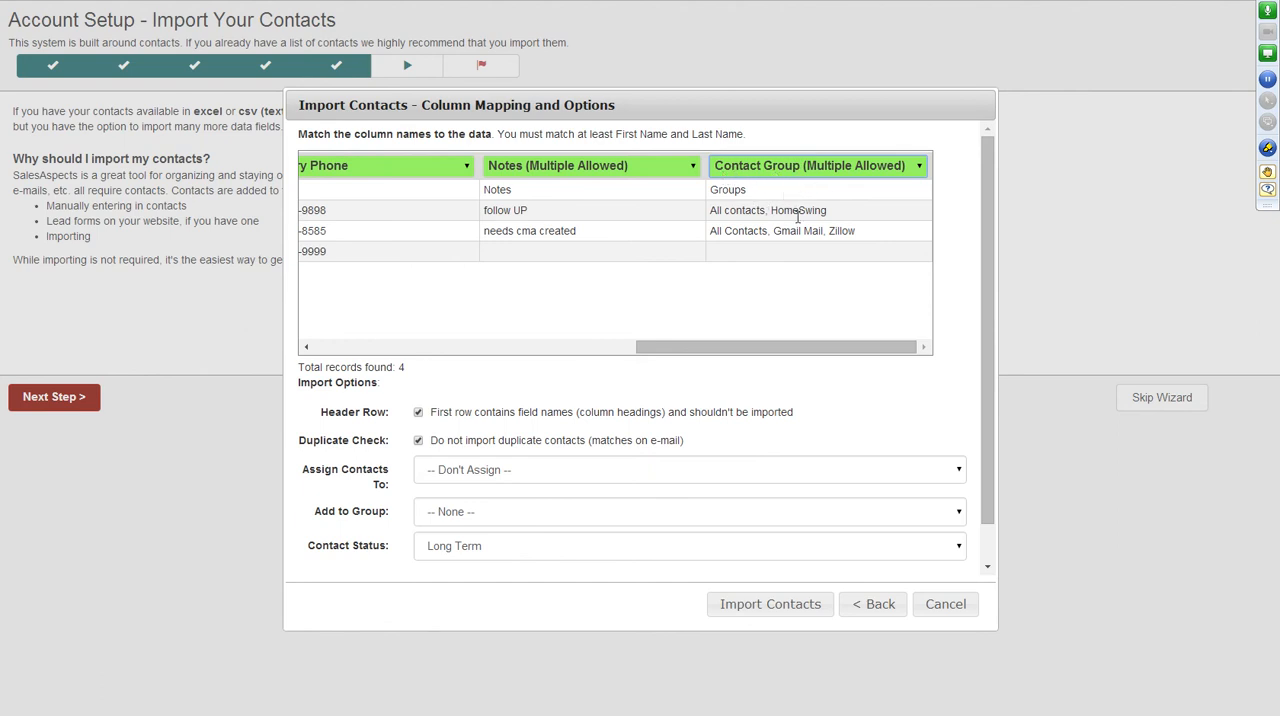
Review the mapped columns and the available choices for assigning the contacts and adding them to a group.
{"action": "left_click_drag", "start_coordinate": [686, 346], "coordinate": [646, 351]}
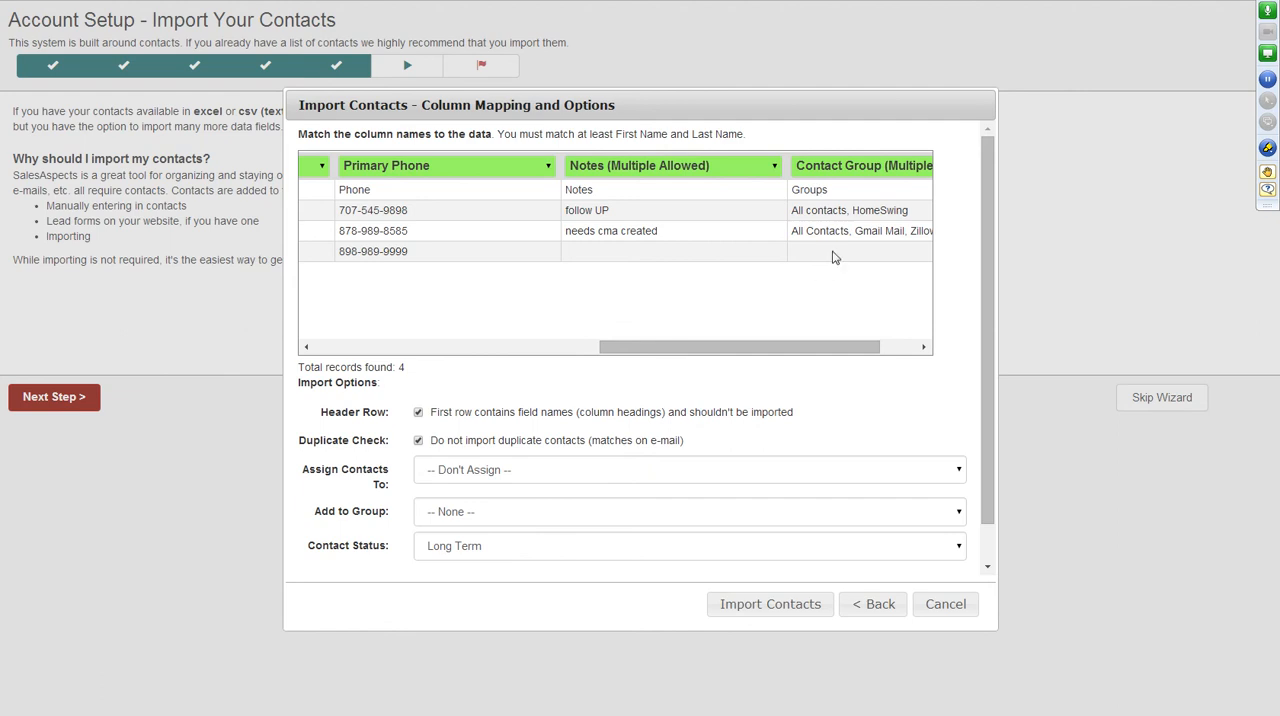
{"action": "left_click_drag", "start_coordinate": [630, 347], "coordinate": [380, 368]}
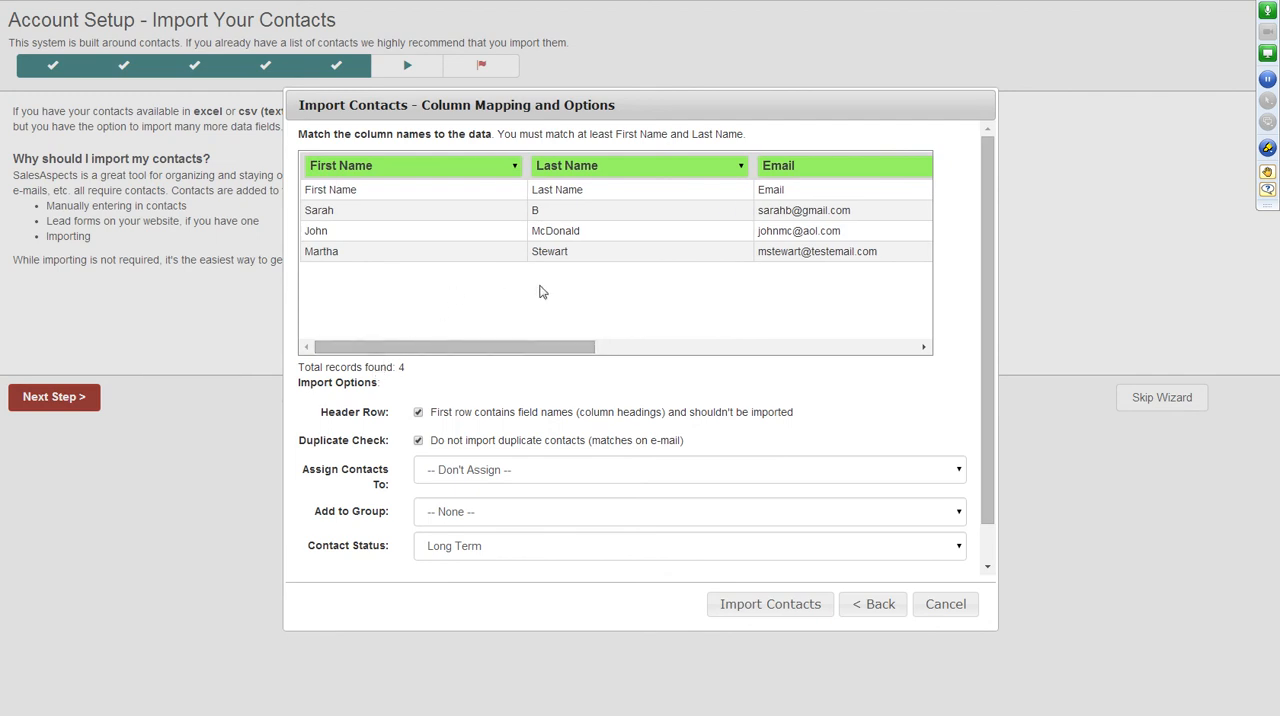
{"action": "left_click", "coordinate": [519, 474]}
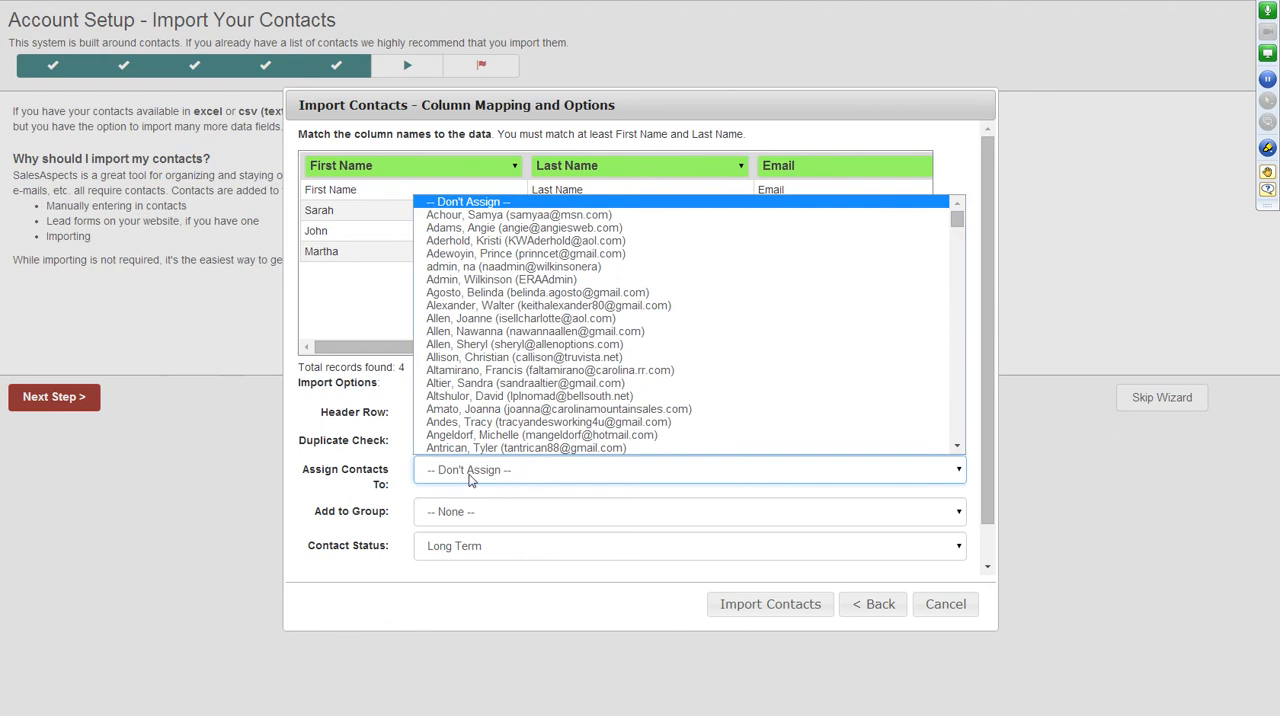
{"action": "left_click", "coordinate": [370, 462]}
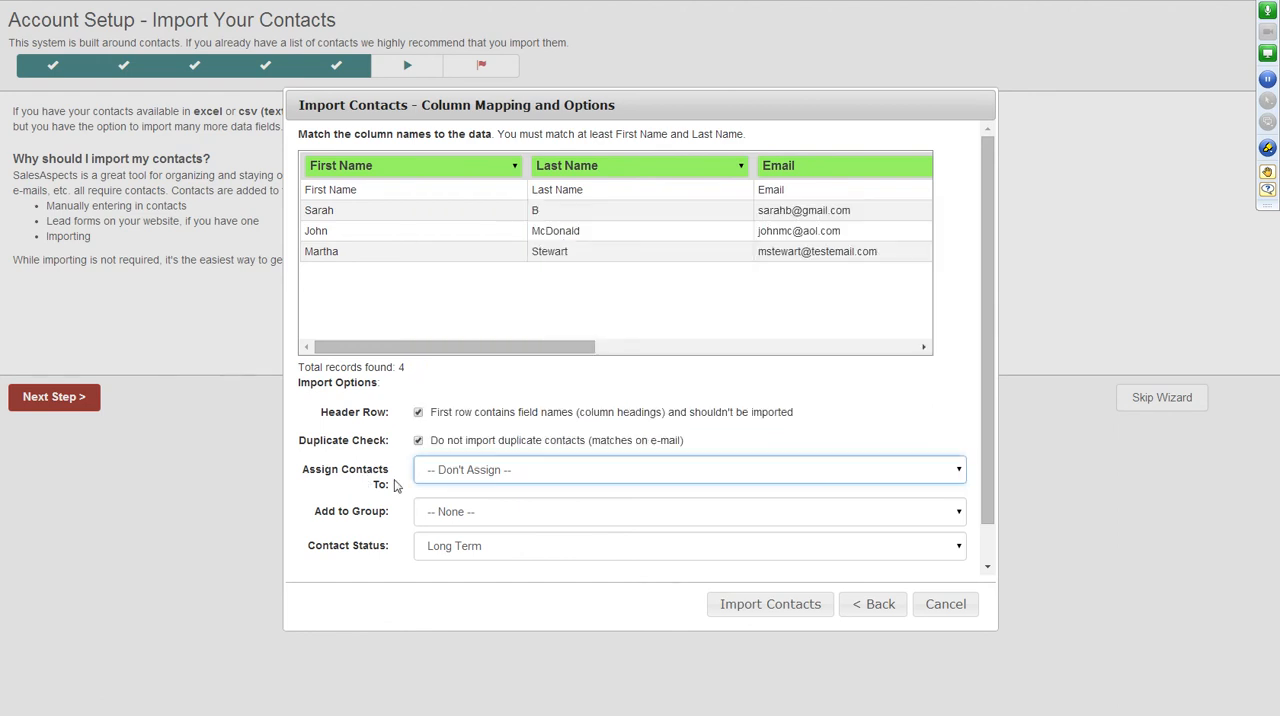
{"action": "left_click", "coordinate": [476, 516]}
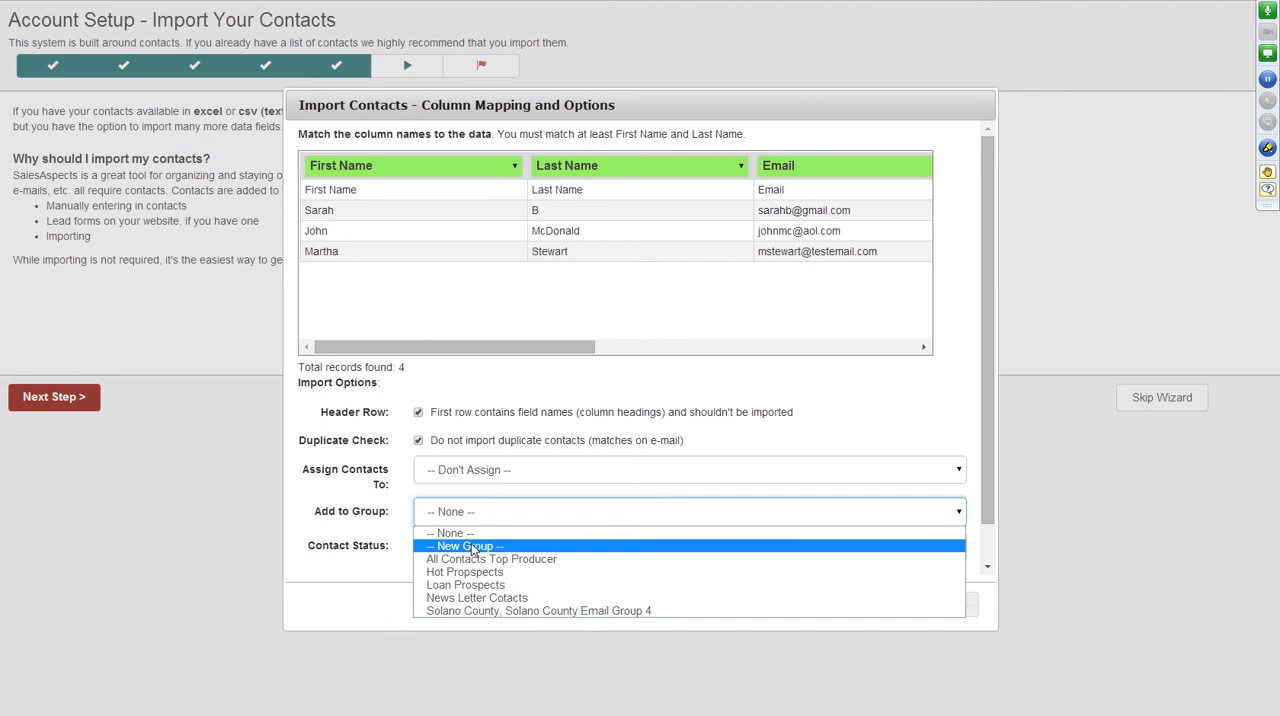
{"action": "left_click", "coordinate": [396, 455]}
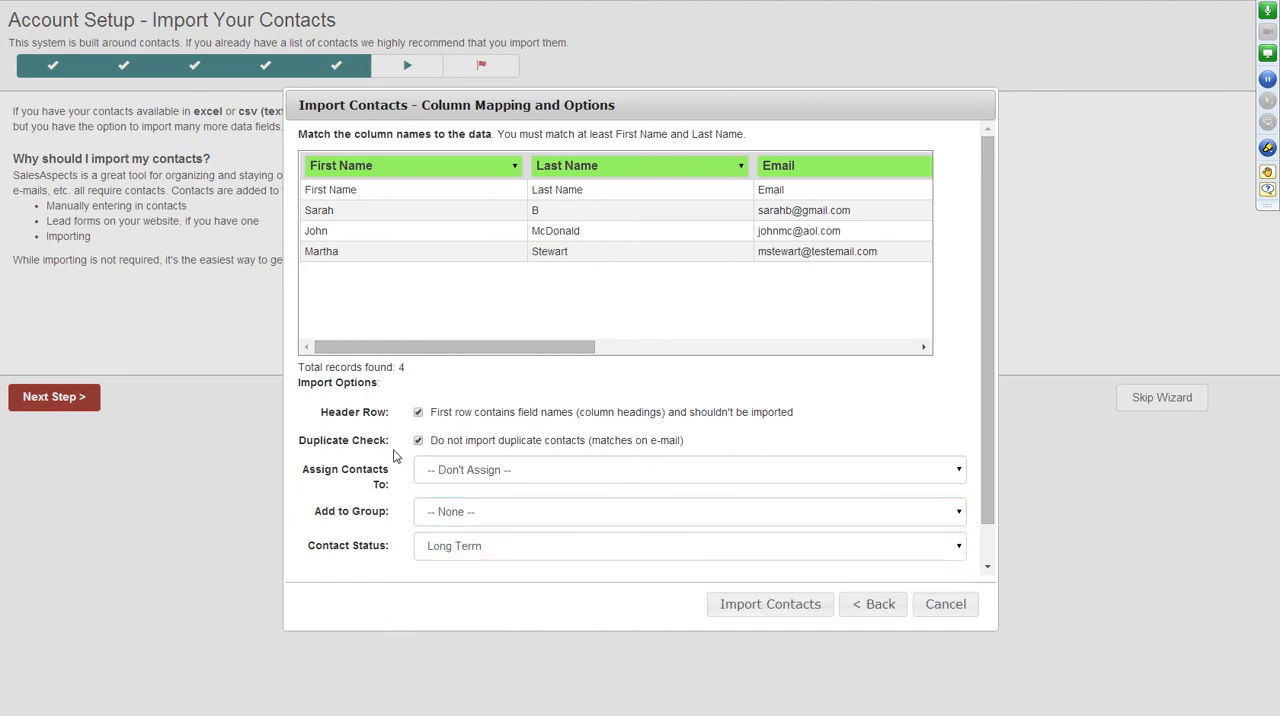
Set the contact status to Evaluate, and import the contacts.
{"action": "left_click", "coordinate": [553, 552]}
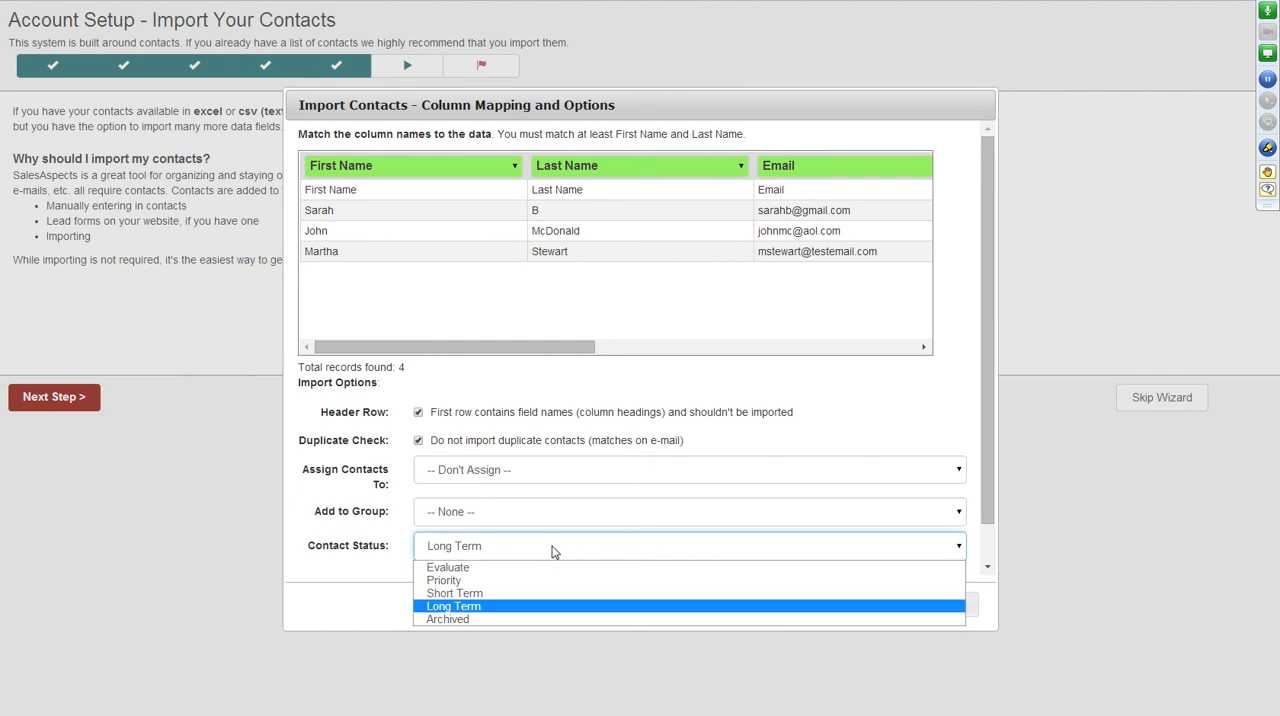
{"action": "left_click", "coordinate": [453, 569]}
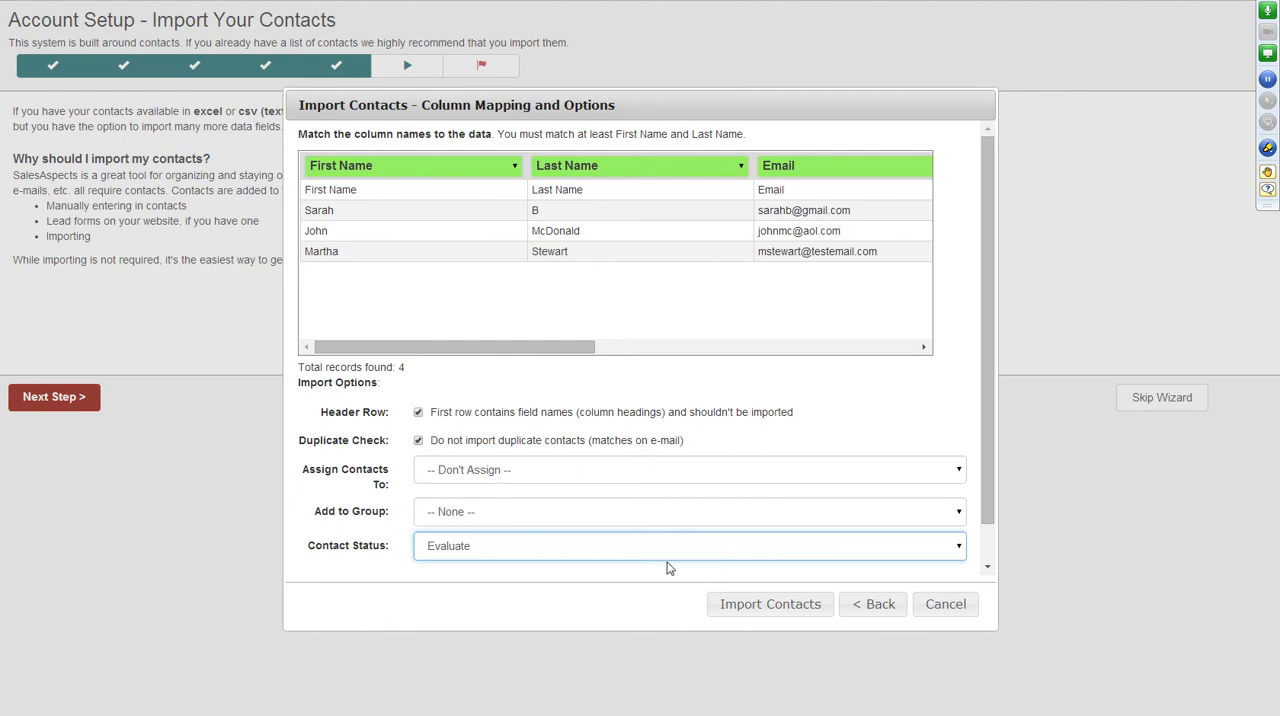
{"action": "left_click", "coordinate": [767, 607]}
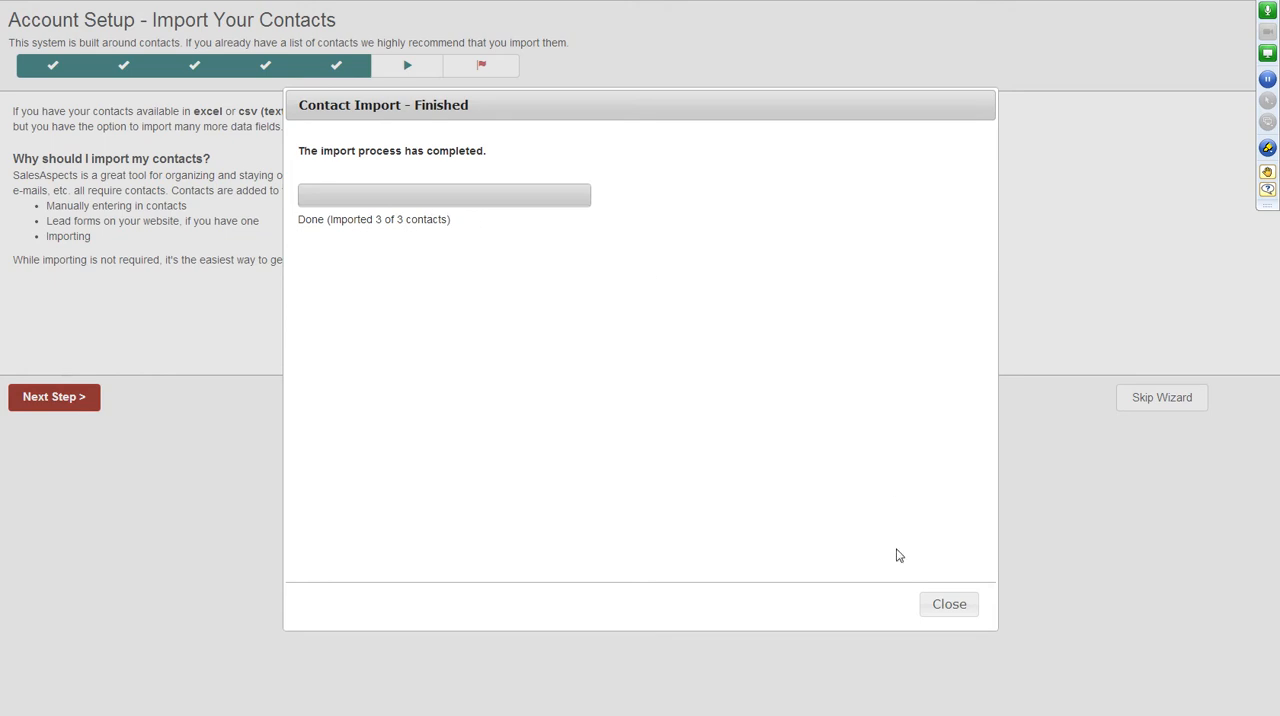
{"action": "left_click", "coordinate": [934, 607]}
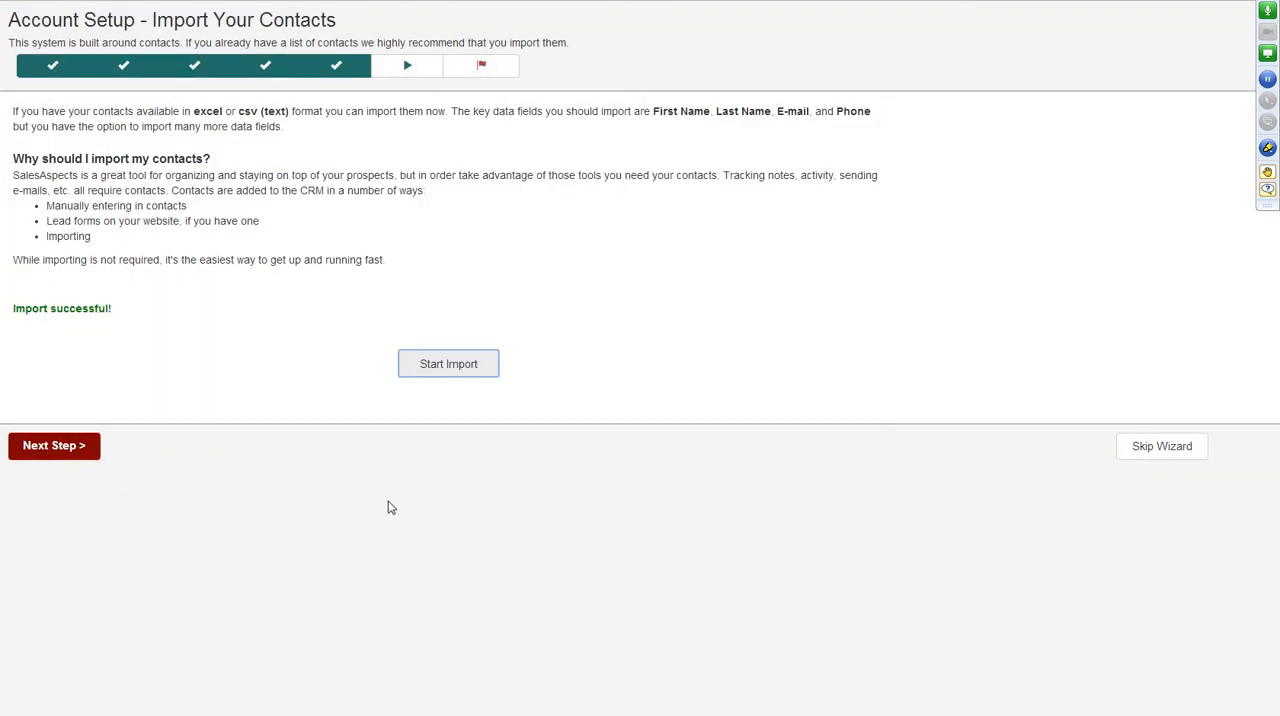
Advance past the import page and finish the account setup wizard.
{"action": "left_click", "coordinate": [60, 449]}
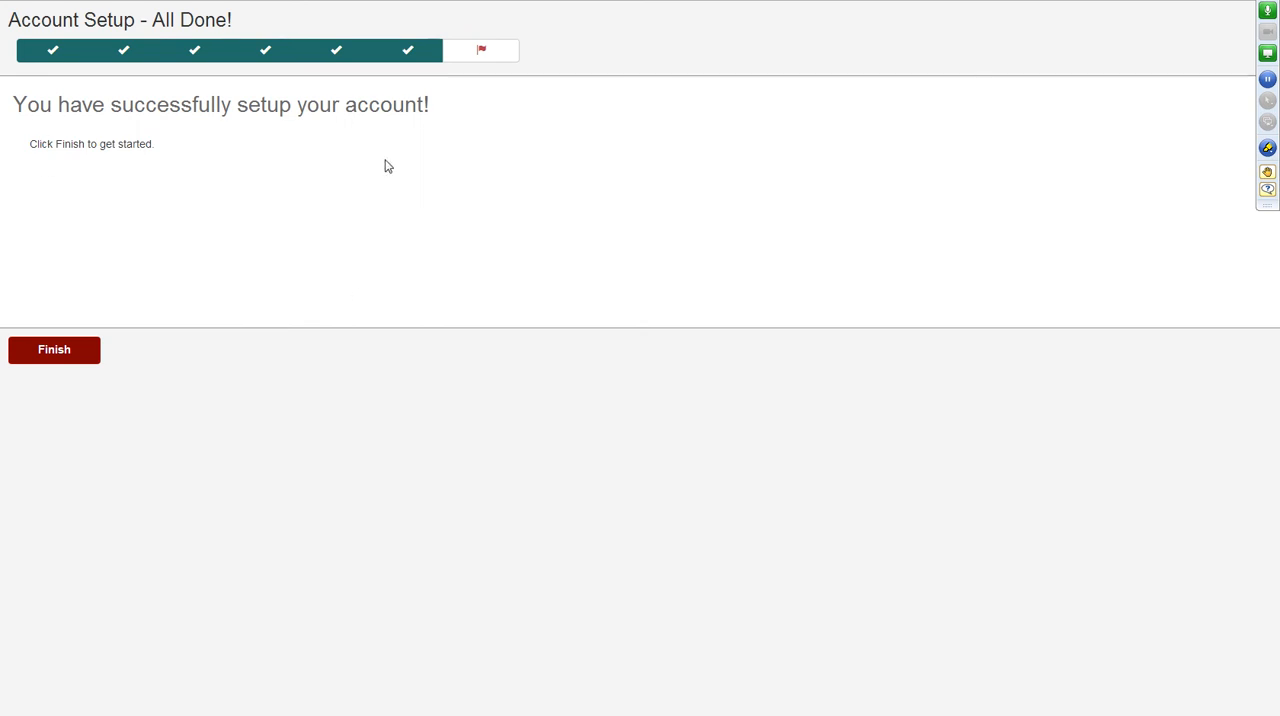
{"action": "left_click", "coordinate": [42, 356]}
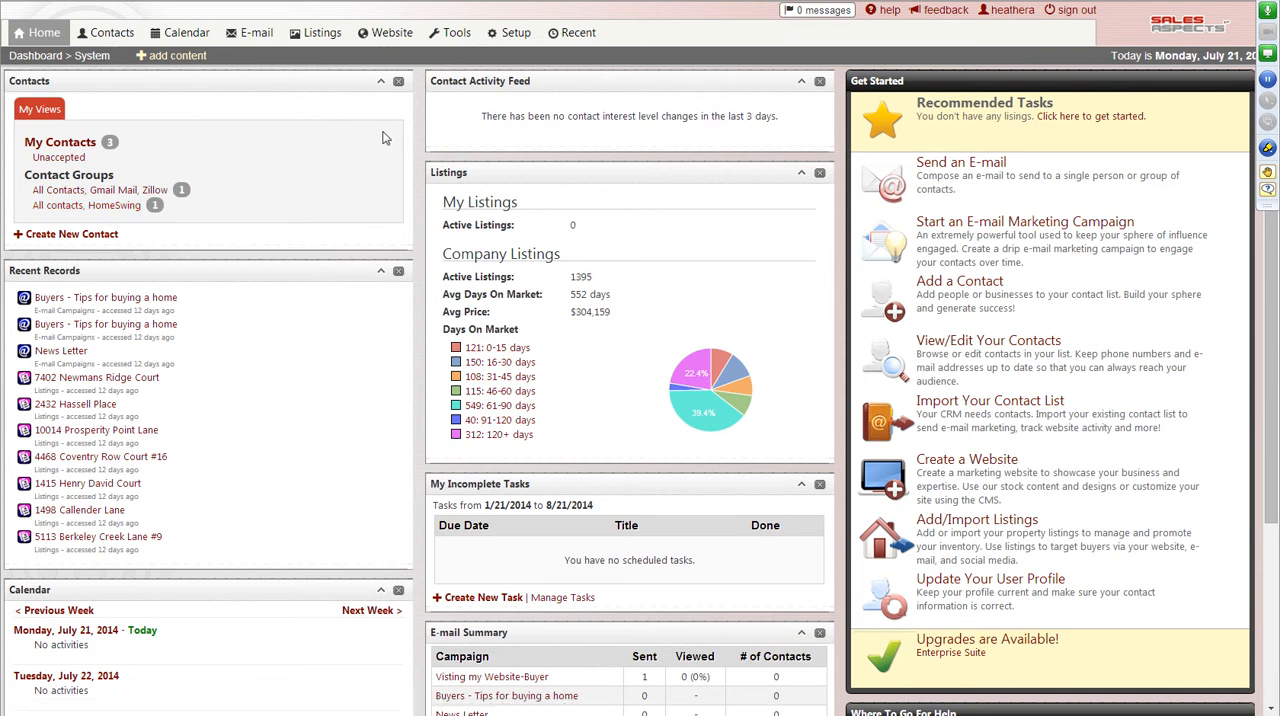
Open the existing website from website management and review its home page, navigation entries and hot property listings.
{"action": "left_click", "coordinate": [389, 44]}
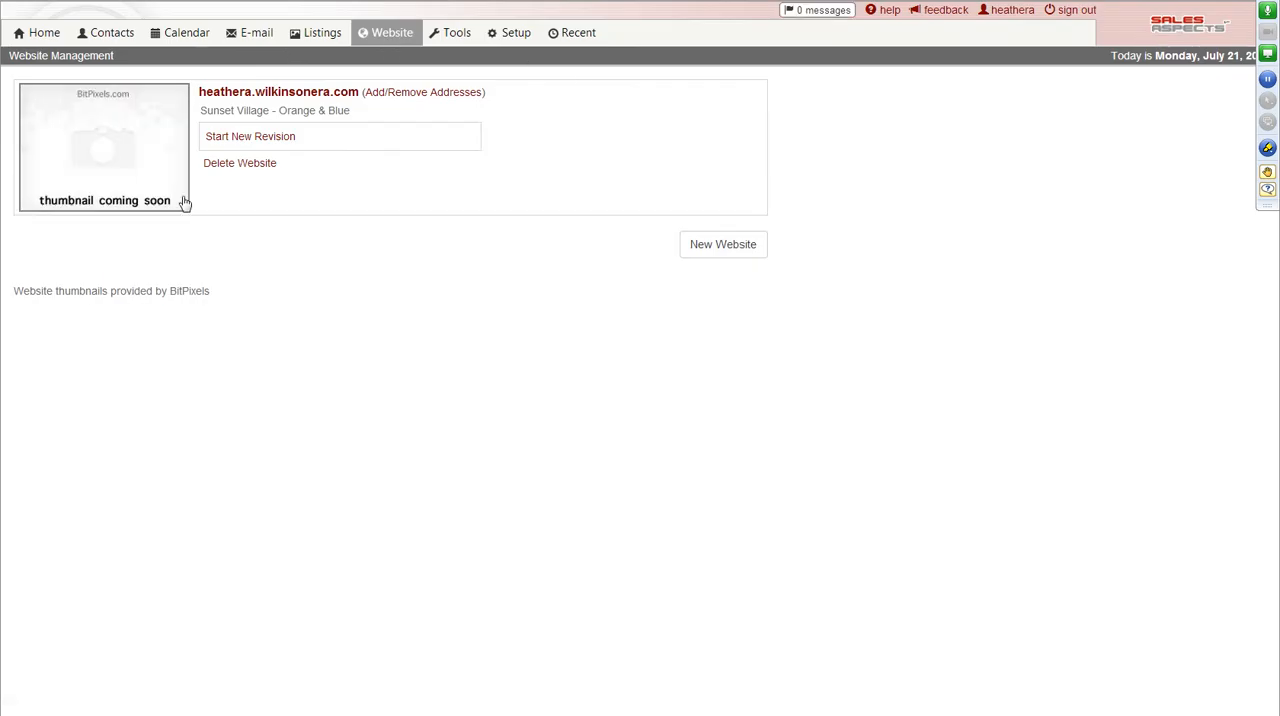
{"action": "left_click", "coordinate": [132, 150]}
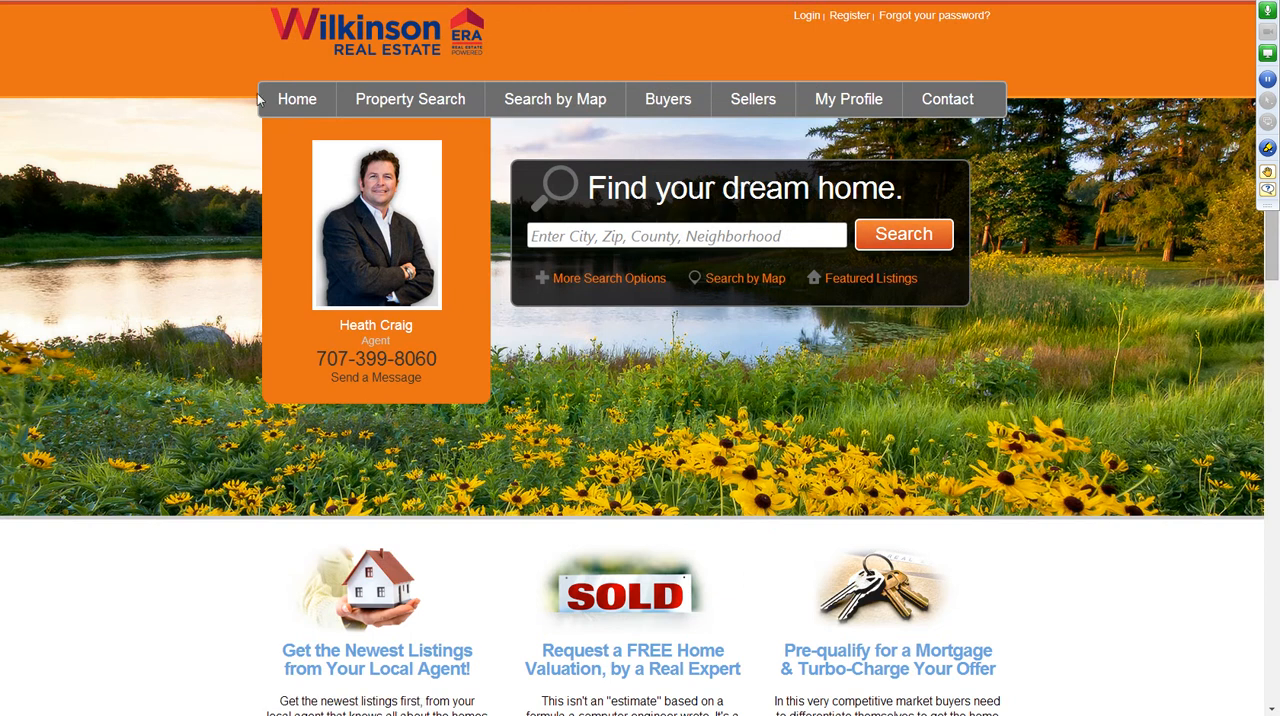
{"action": "mouse_move", "coordinate": [415, 116]}
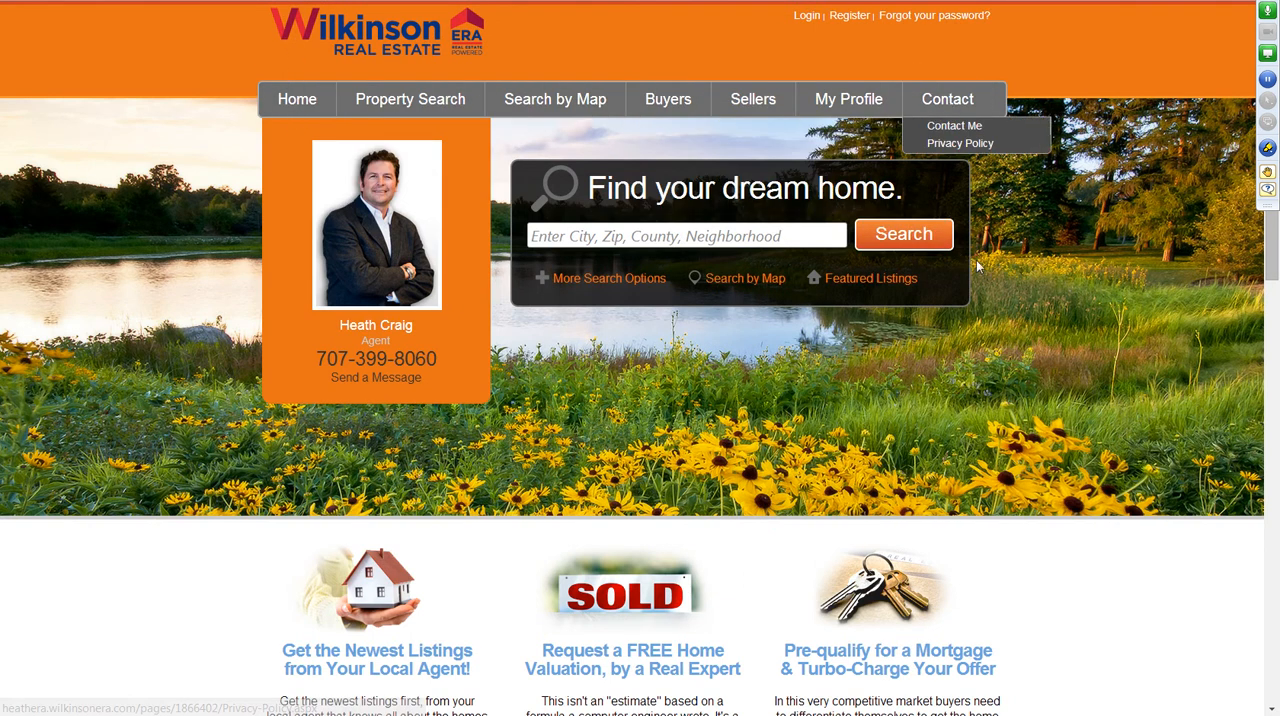
{"action": "scroll", "coordinate": [1018, 338], "scroll_direction": "down", "scroll_amount": 1}
{"action": "scroll", "coordinate": [1022, 340], "scroll_direction": "down", "scroll_amount": 6}
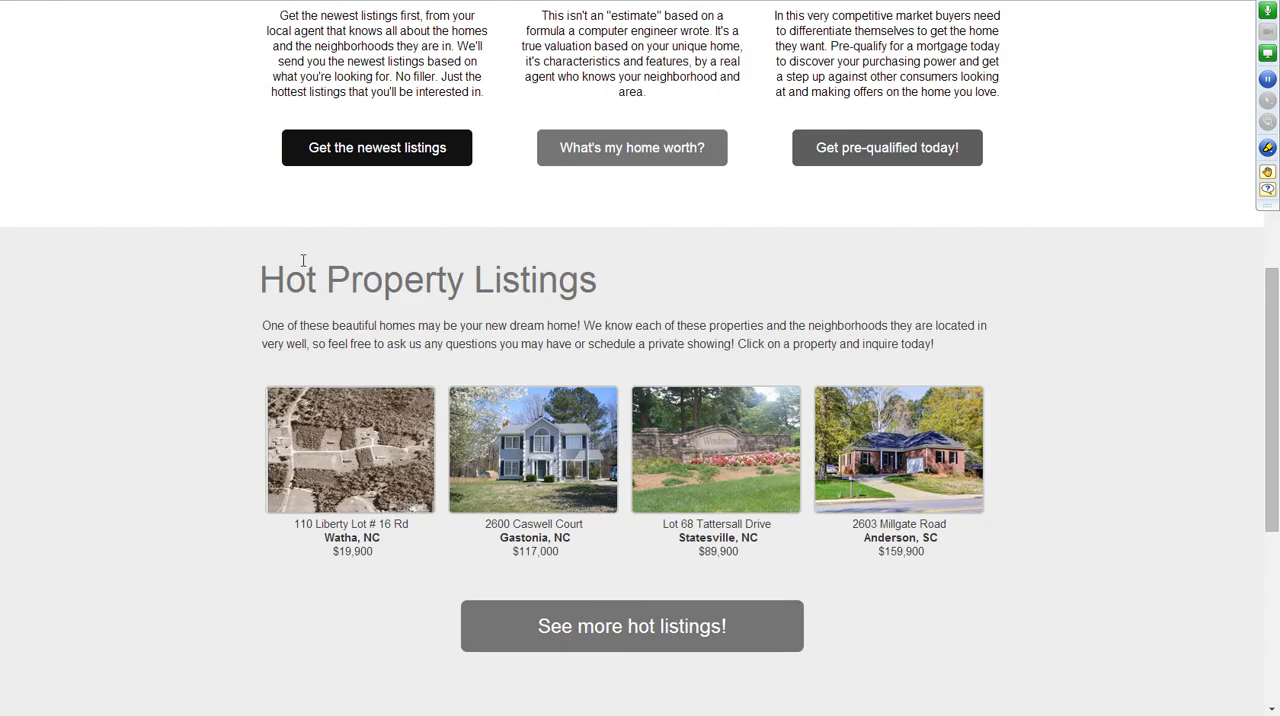
{"action": "scroll", "coordinate": [722, 343], "scroll_direction": "up", "scroll_amount": 7}
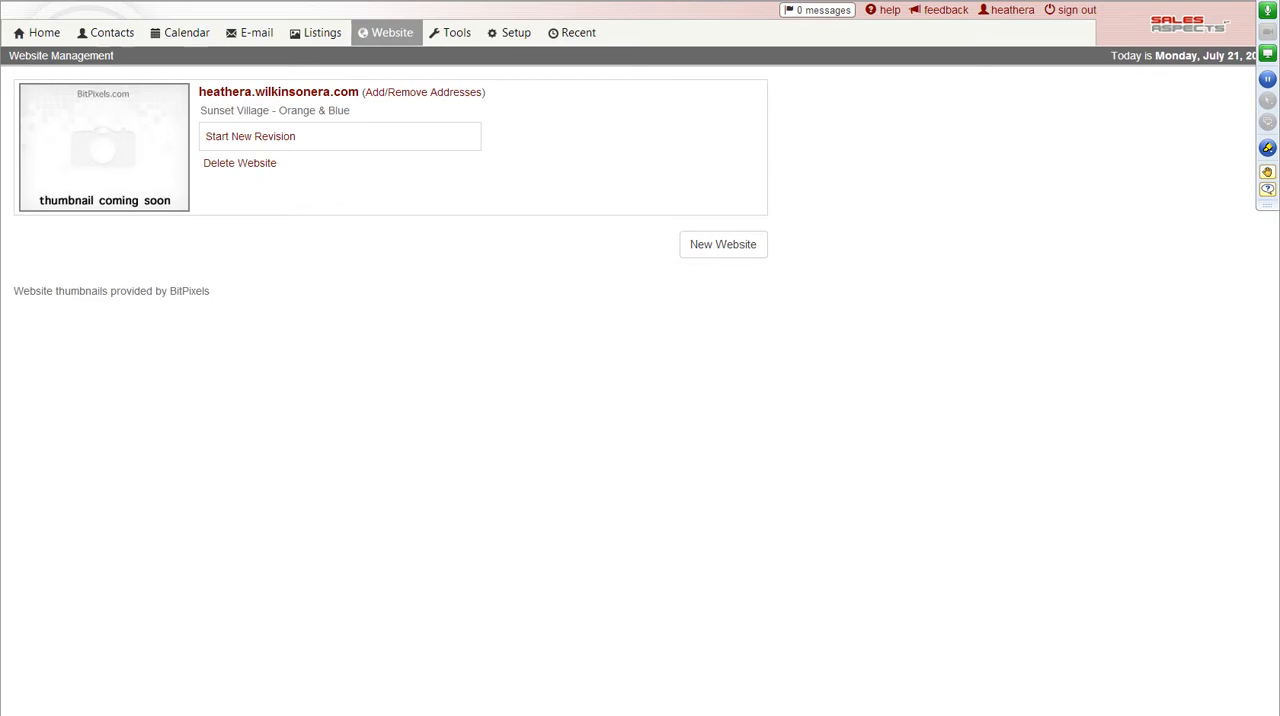
Review the account settings pages for profile, team profile, photos, e-mail, social links, lists, agent MLS IDs, user name/password and notifications.
{"action": "mouse_move", "coordinate": [503, 33]}
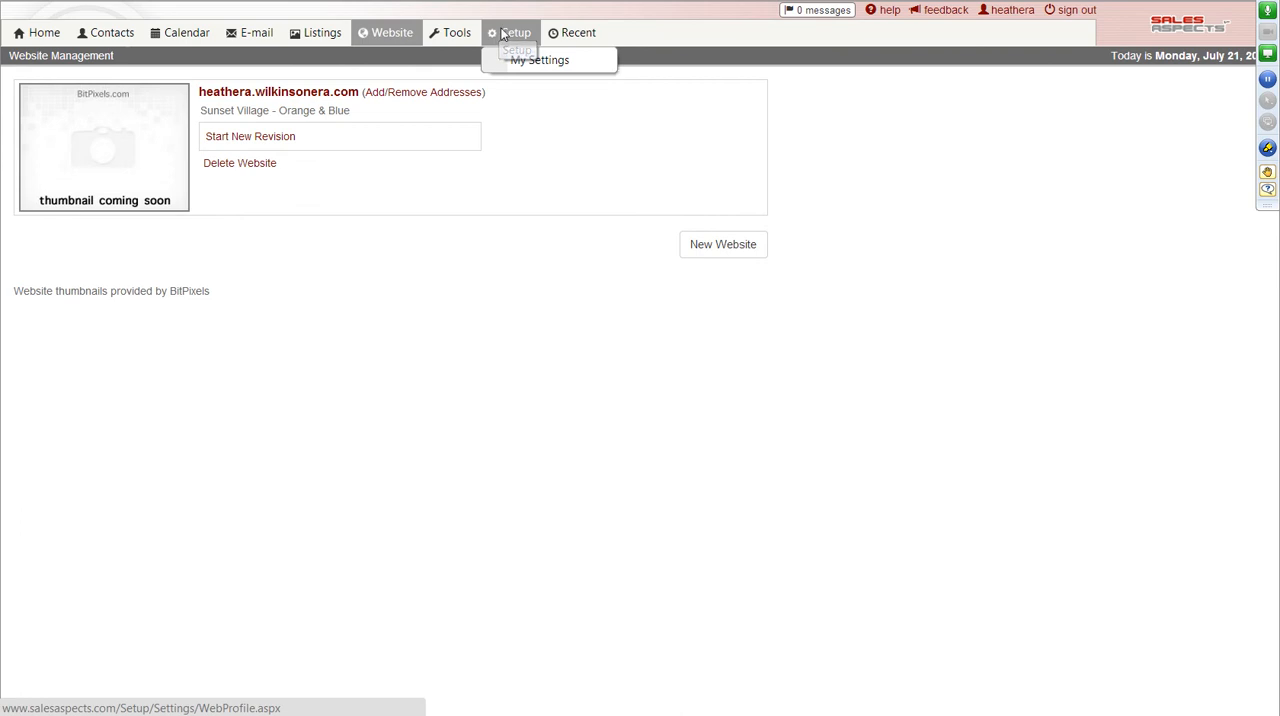
{"action": "left_click", "coordinate": [503, 33]}
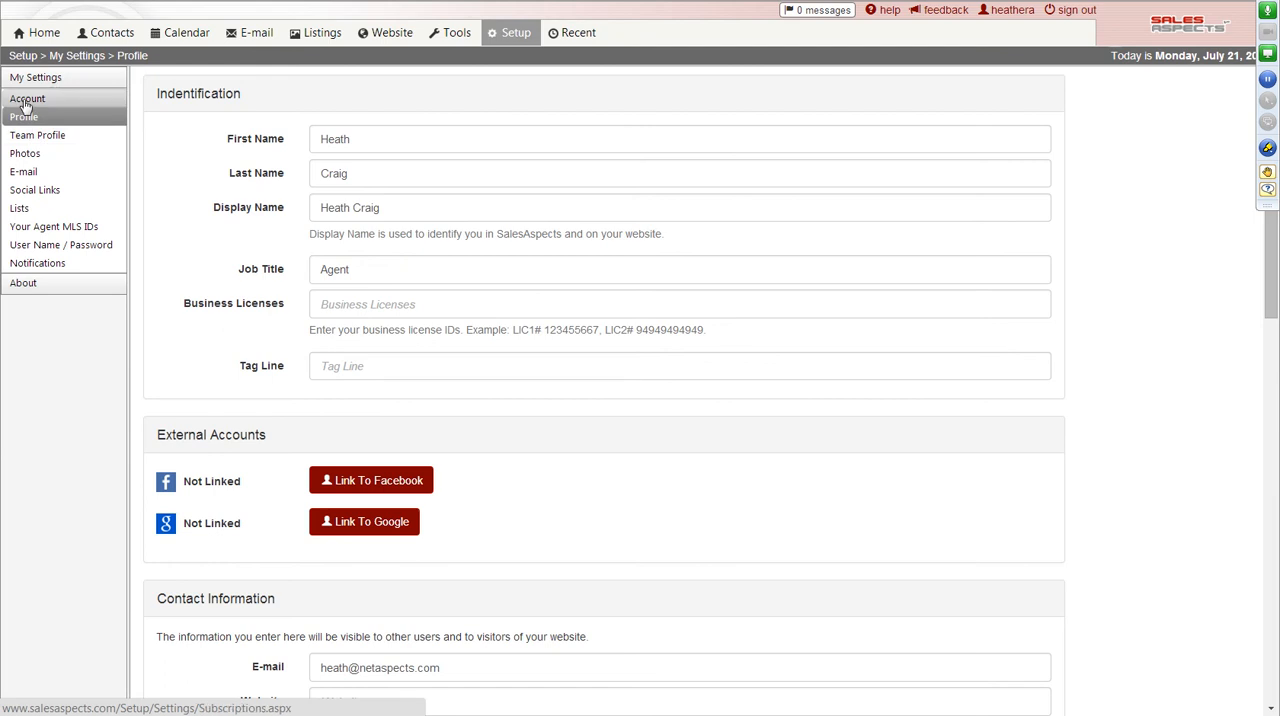
{"action": "left_click", "coordinate": [22, 139]}
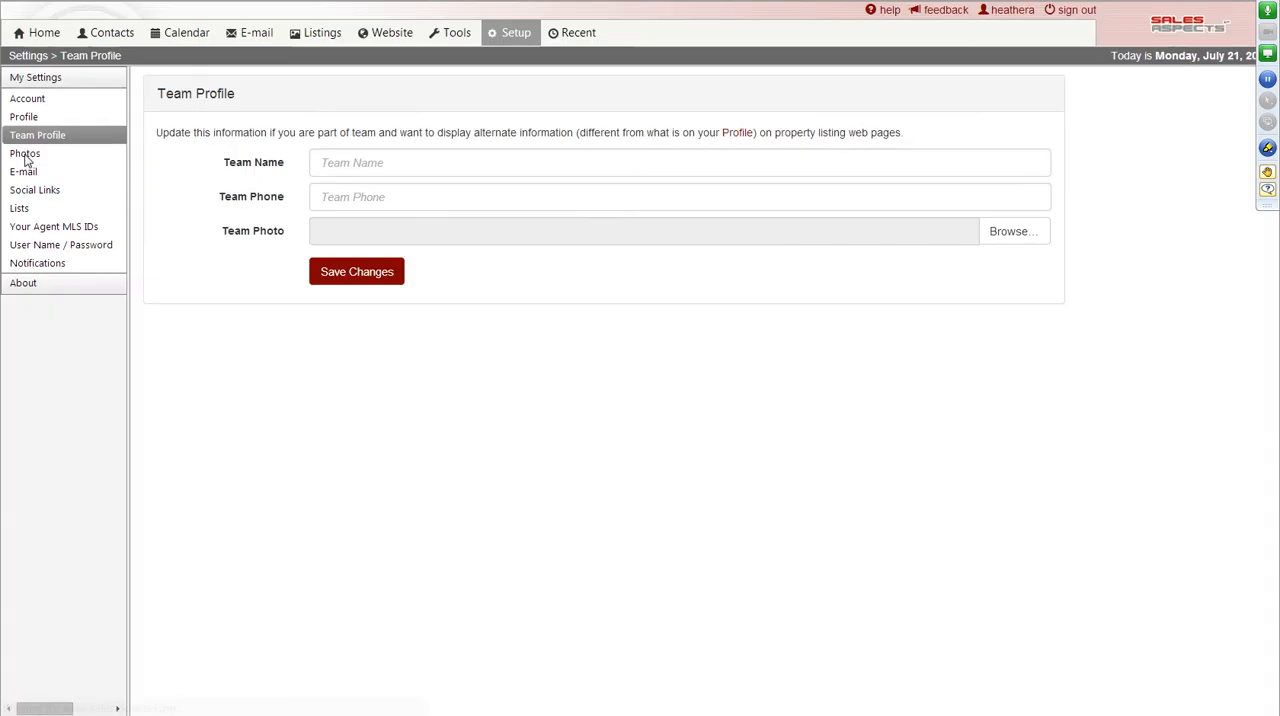
{"action": "left_click", "coordinate": [25, 157]}
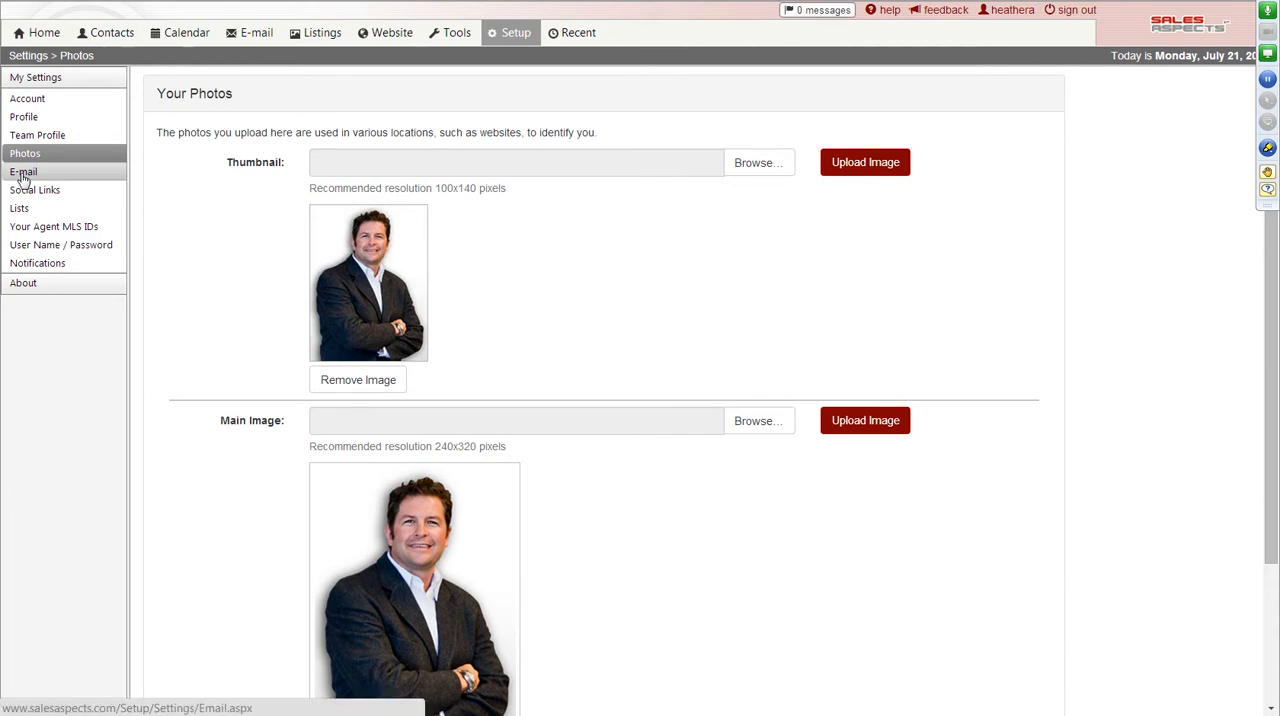
{"action": "left_click", "coordinate": [22, 174]}
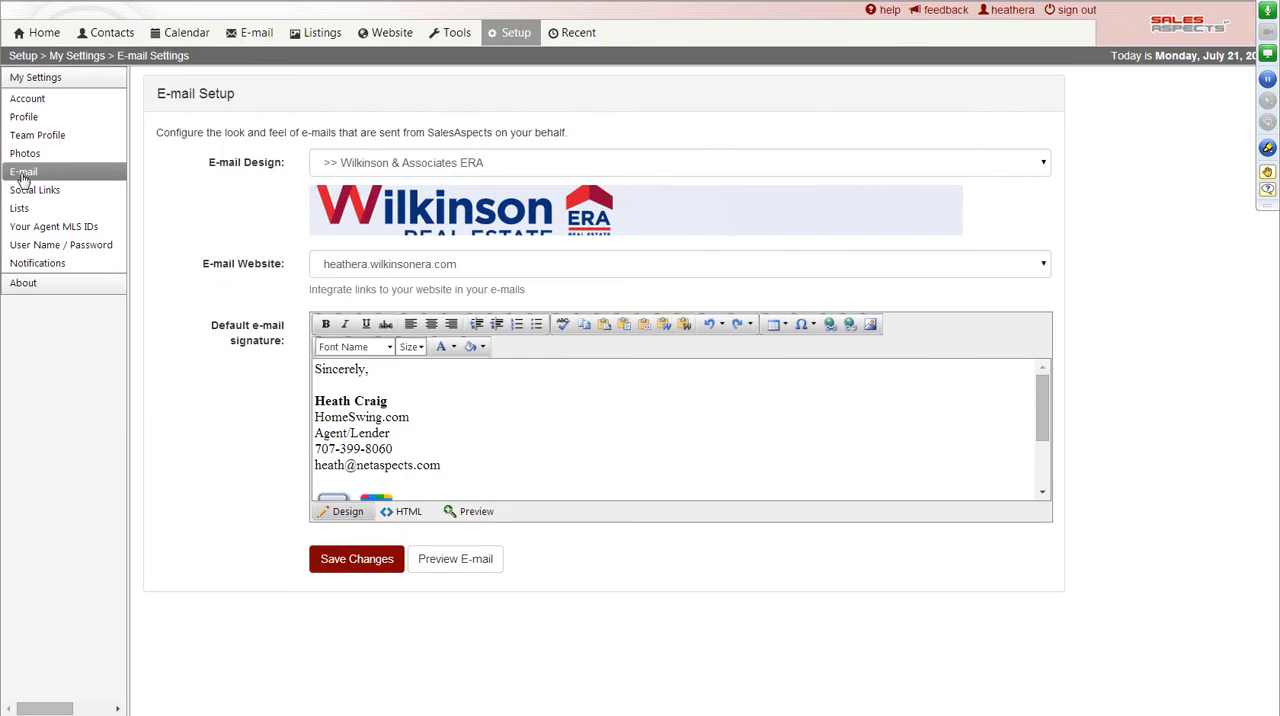
{"action": "left_click", "coordinate": [36, 194]}
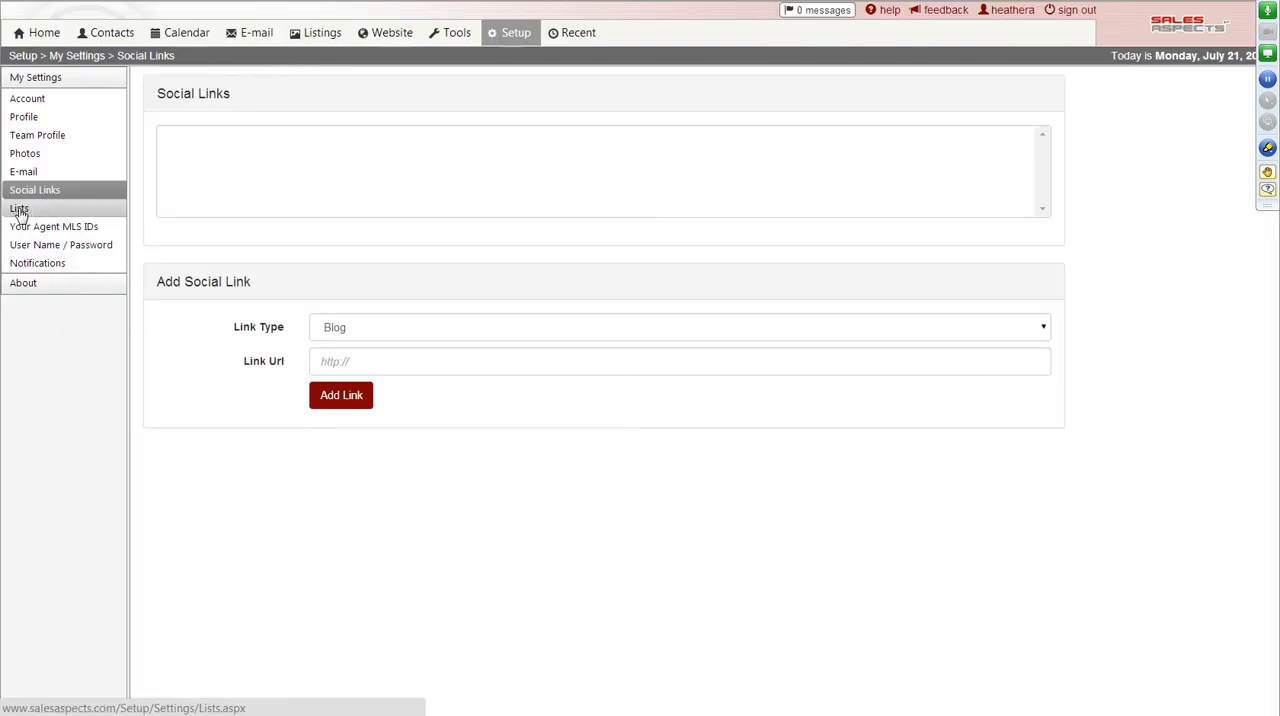
{"action": "left_click", "coordinate": [19, 210]}
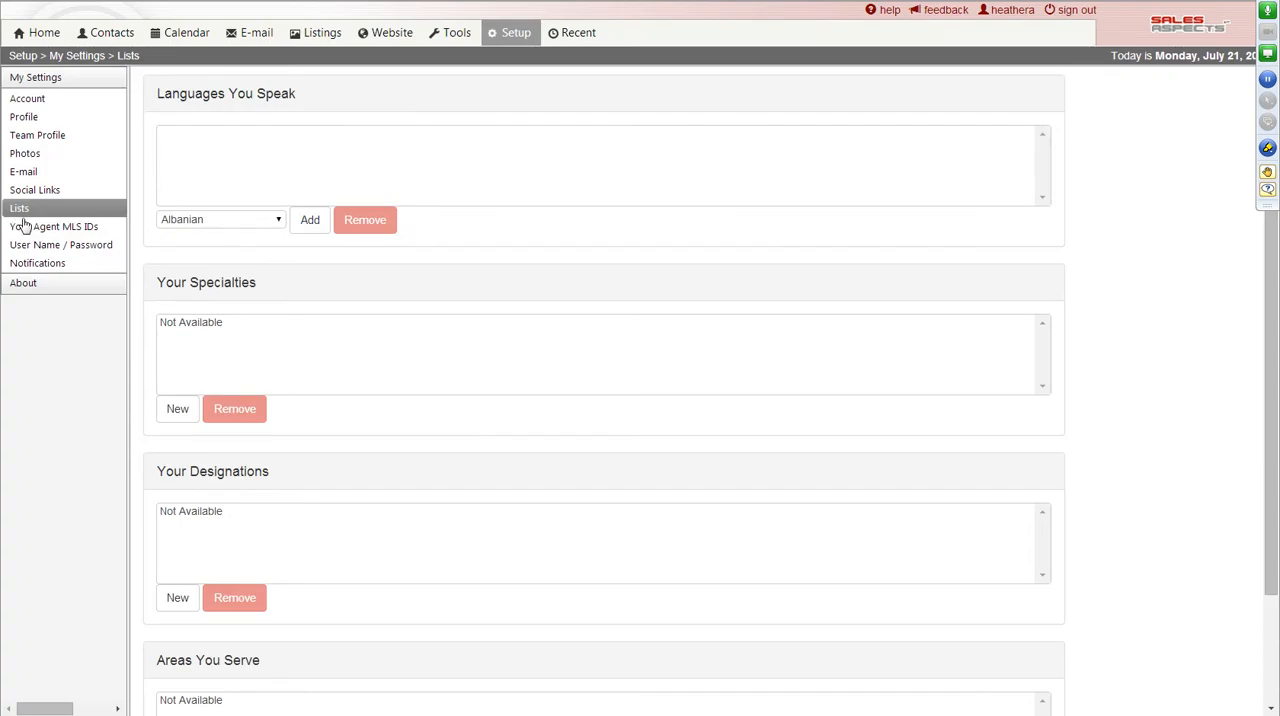
{"action": "left_click", "coordinate": [30, 230]}
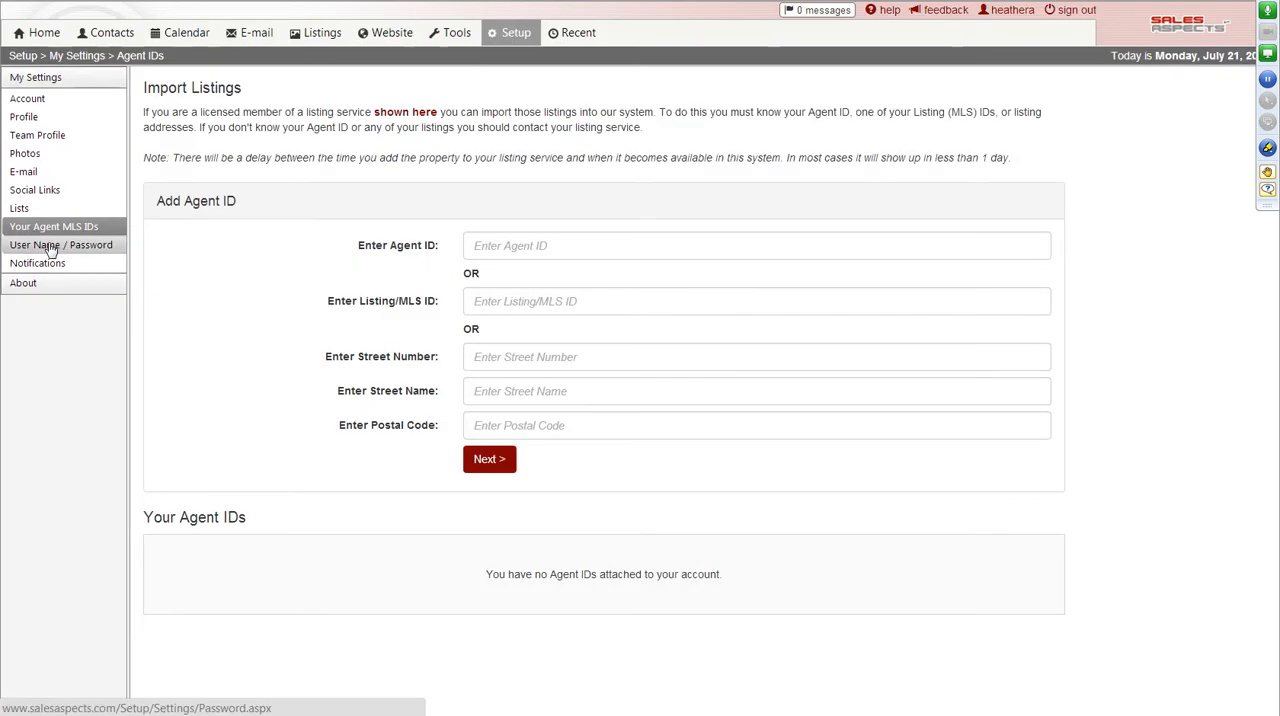
{"action": "left_click", "coordinate": [51, 250]}
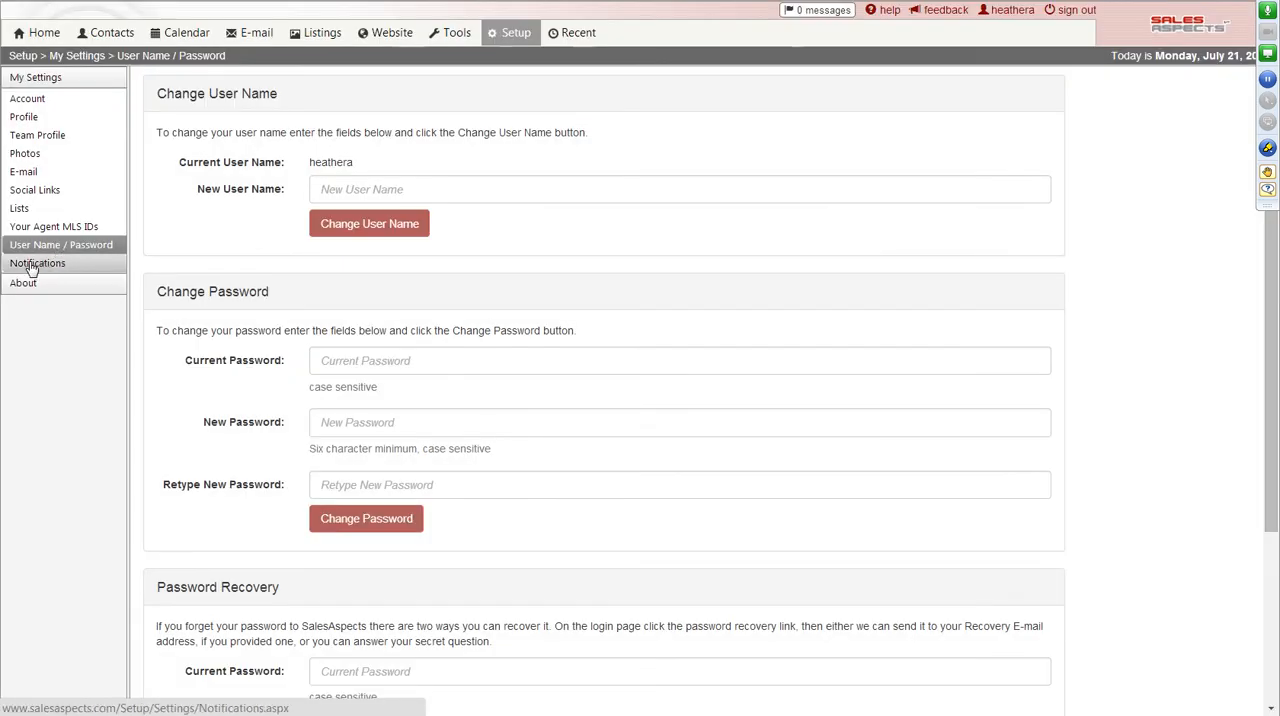
{"action": "left_click", "coordinate": [31, 266]}
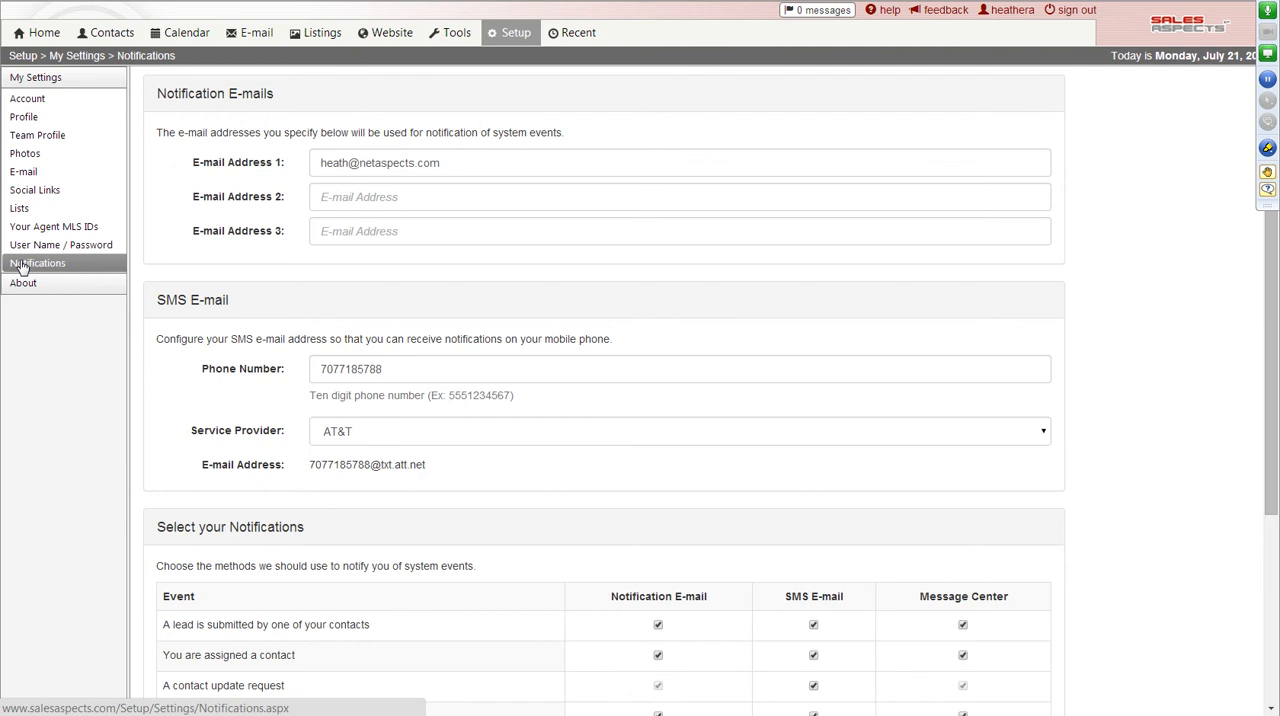
Try to add the agent's personal domain with the www prefix as an additional address of the existing website.
{"action": "left_click", "coordinate": [391, 40]}
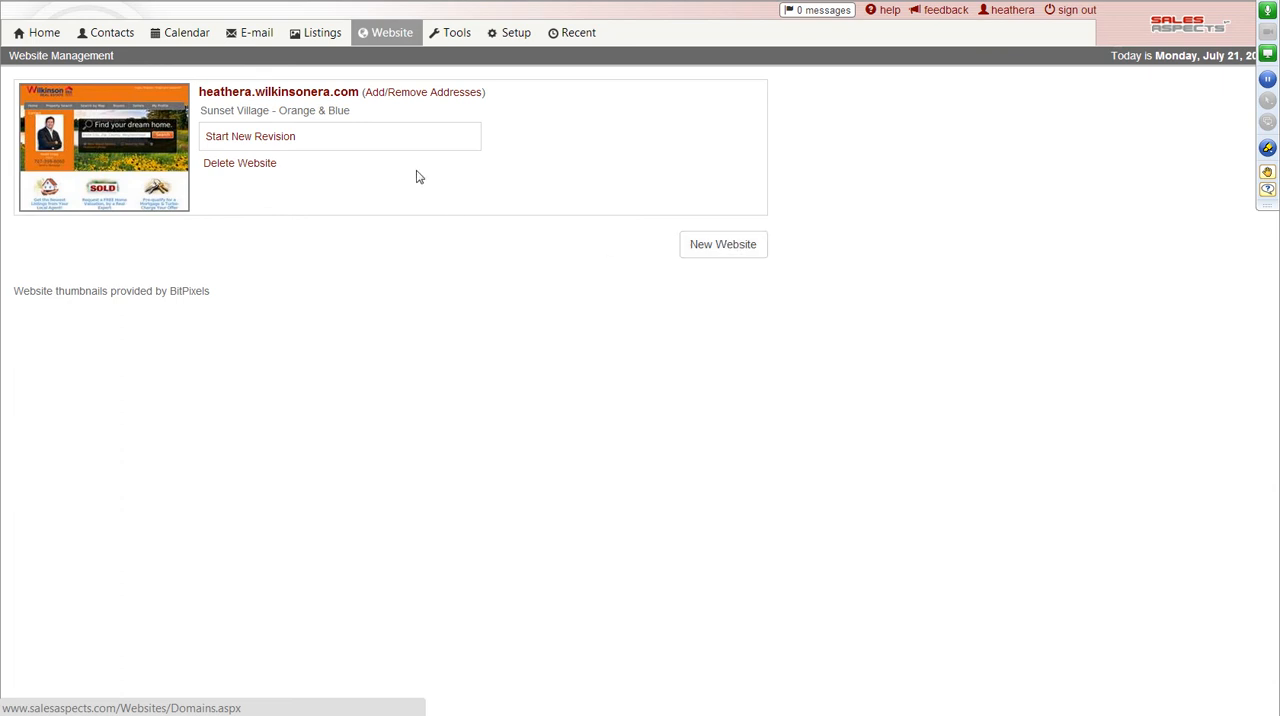
{"action": "left_click", "coordinate": [415, 97]}
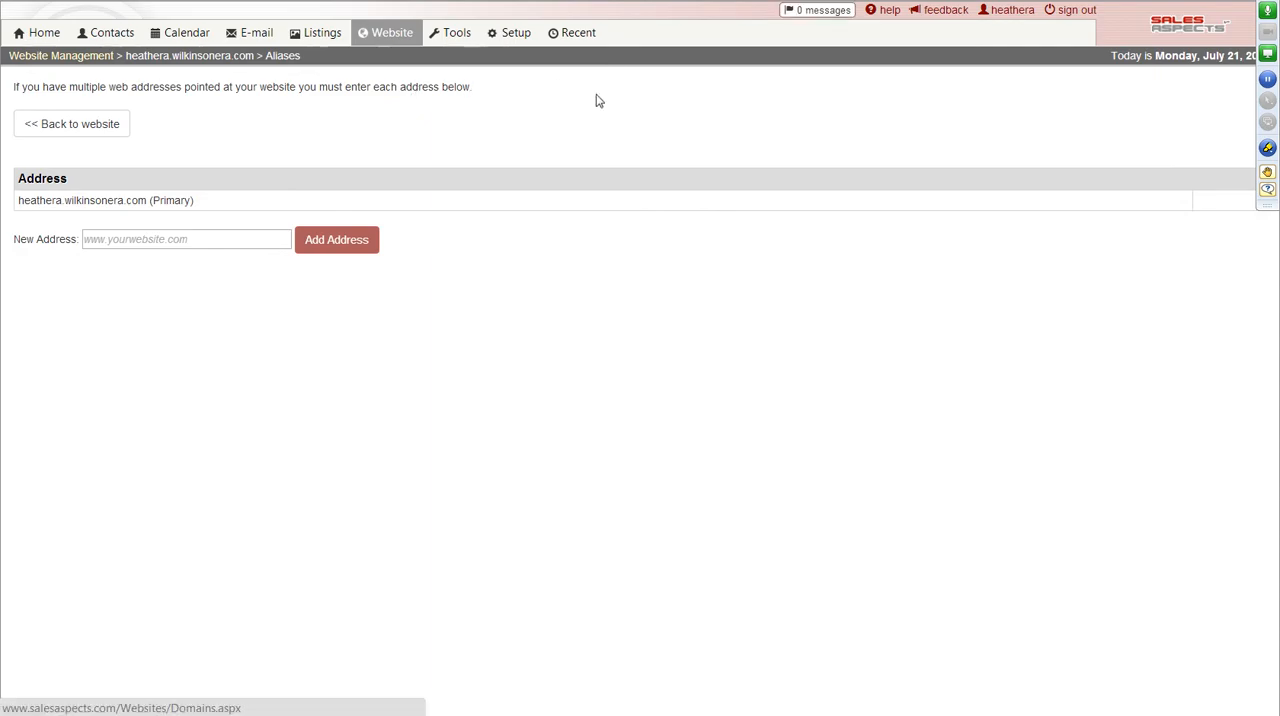
{"action": "left_click", "coordinate": [206, 237]}
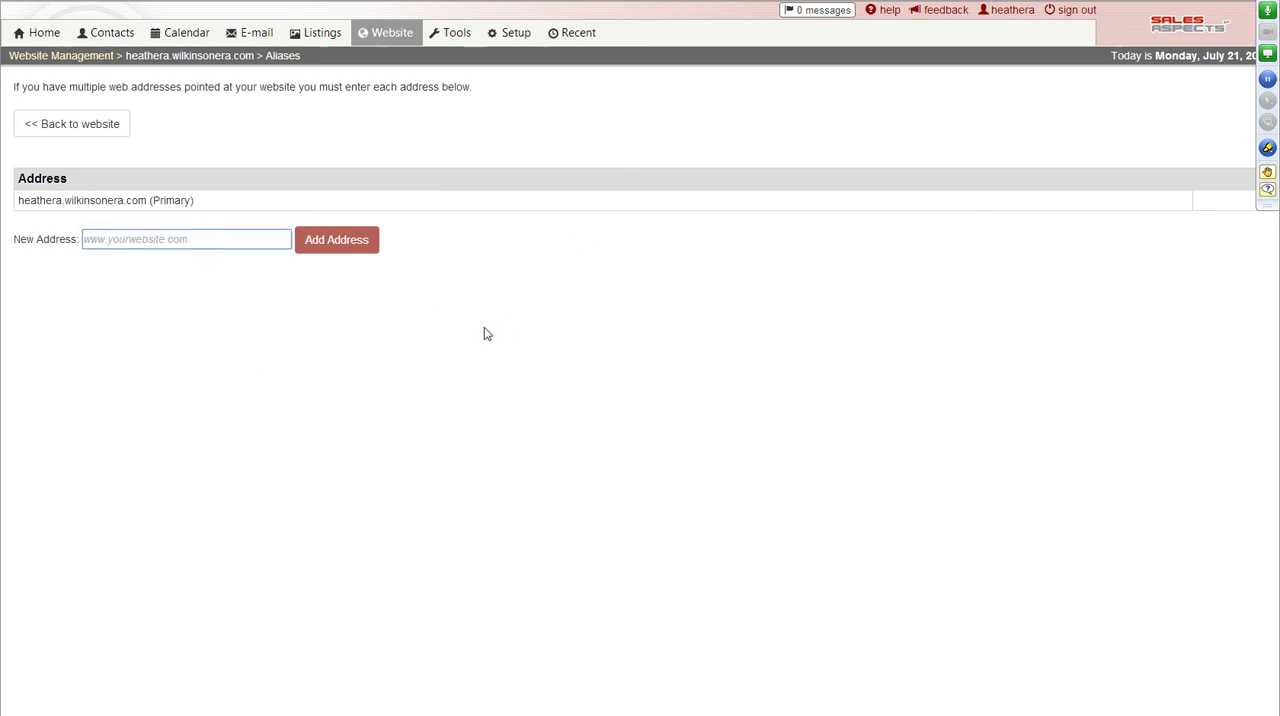
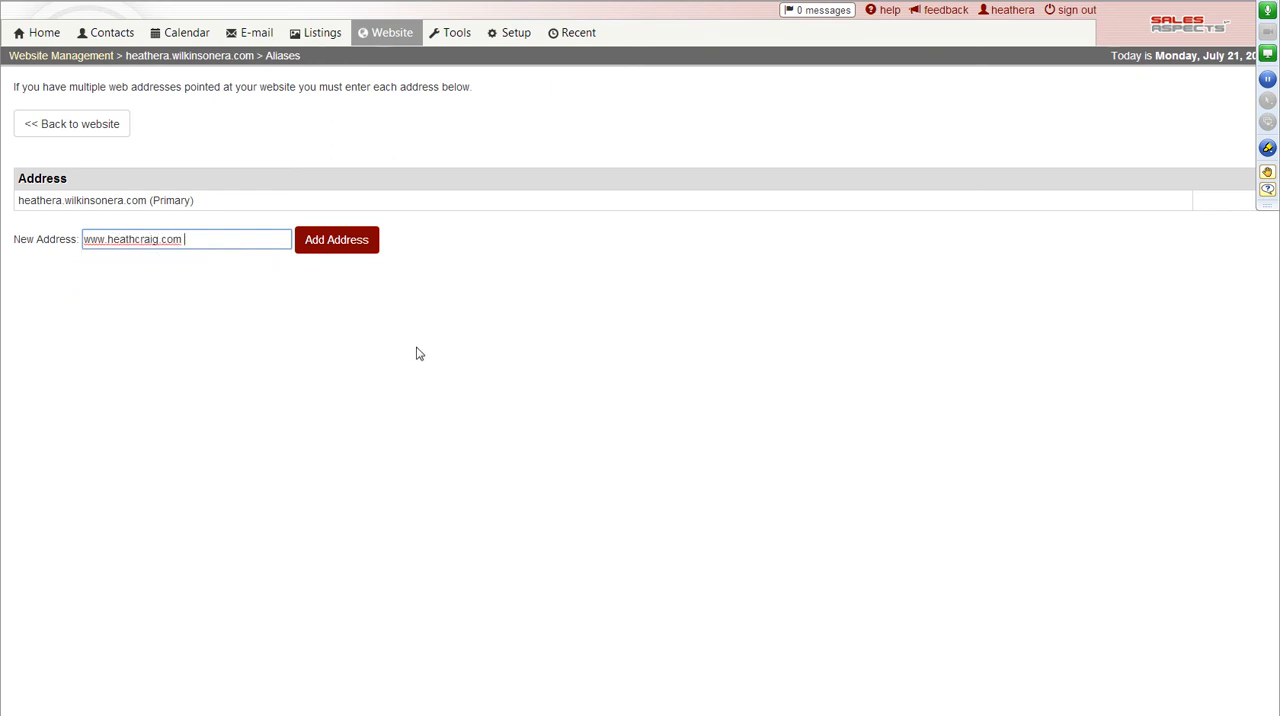
{"action": "left_click", "coordinate": [334, 248]}
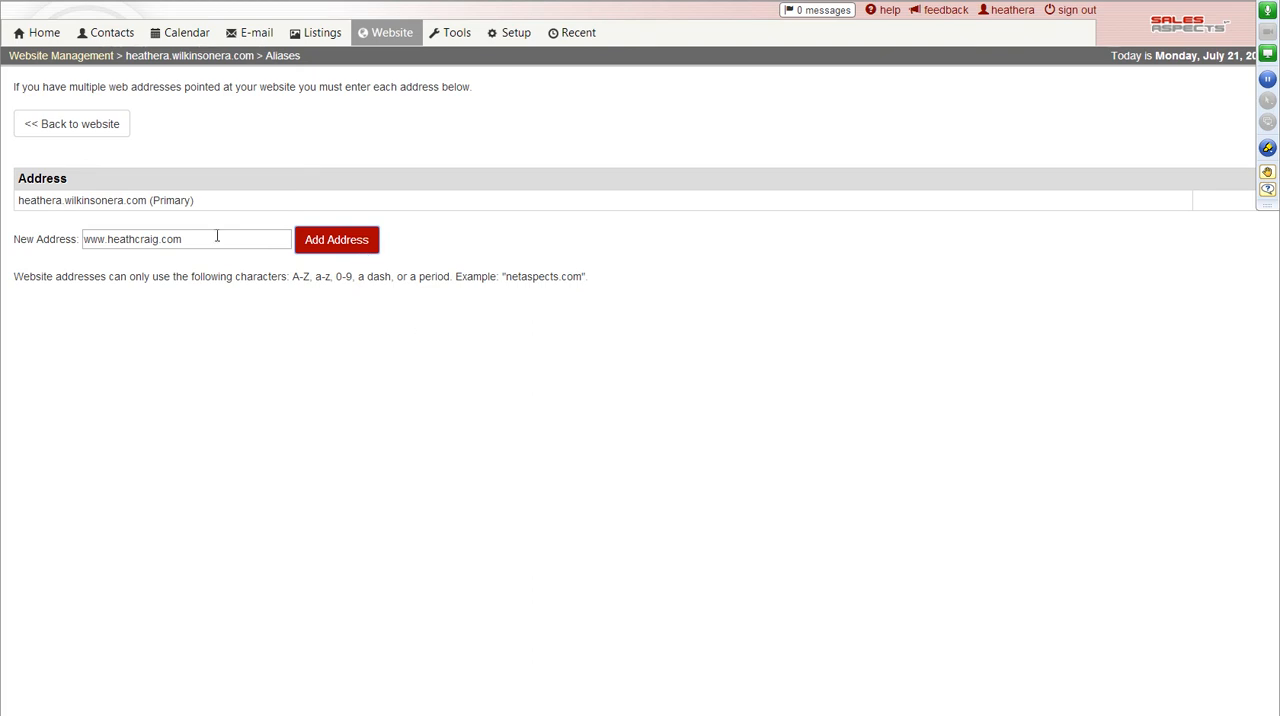
Open the new website form and read its help instructions on registering a domain name.
{"action": "left_click", "coordinate": [379, 40]}
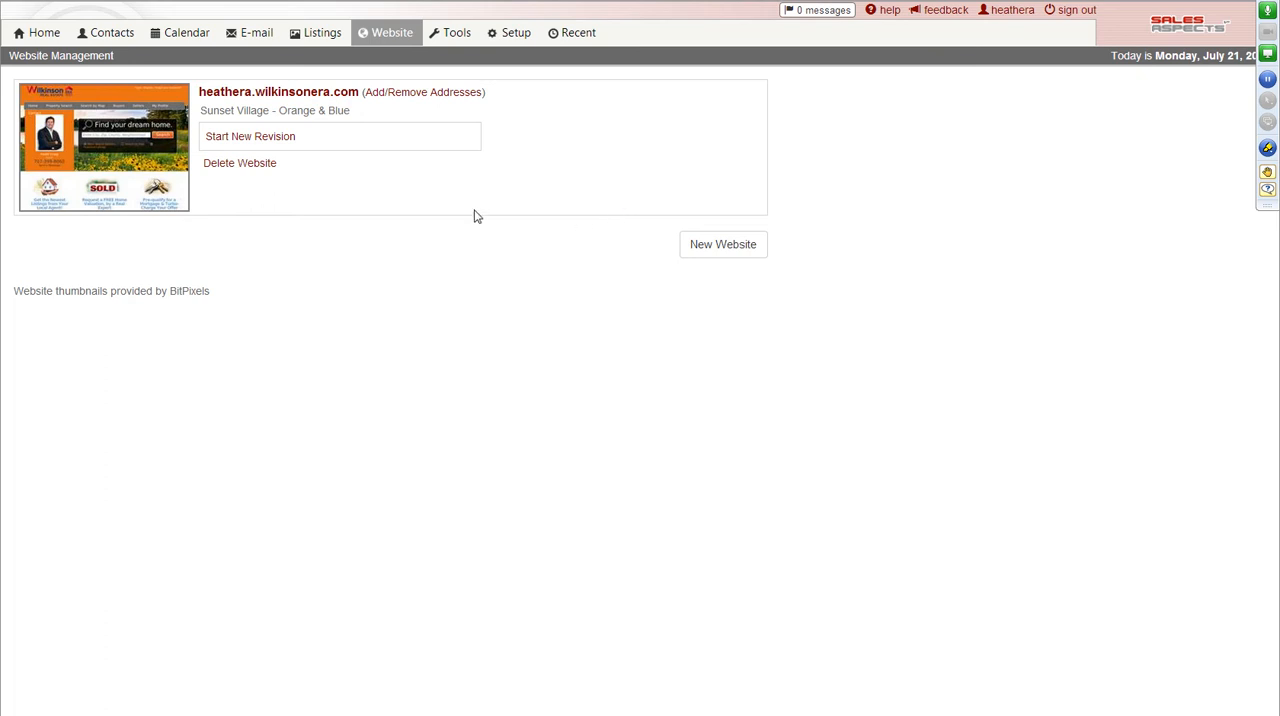
{"action": "left_click", "coordinate": [724, 251]}
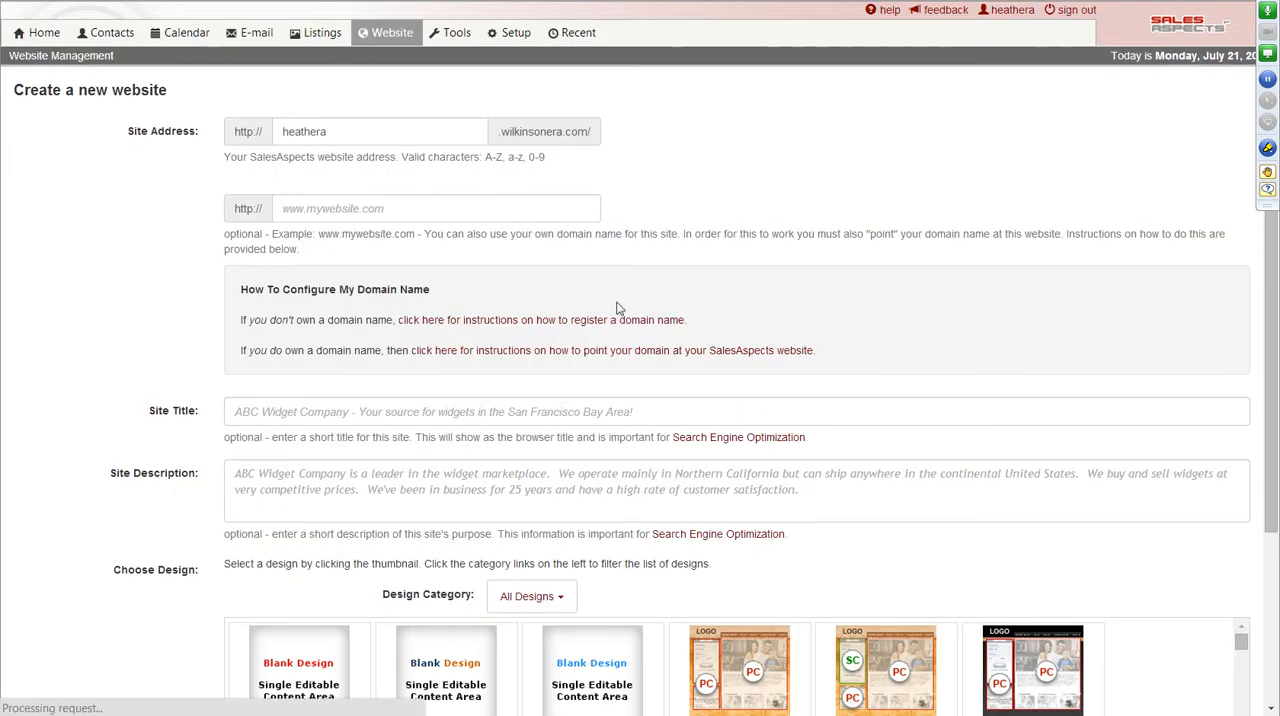
{"action": "left_click", "coordinate": [485, 322]}
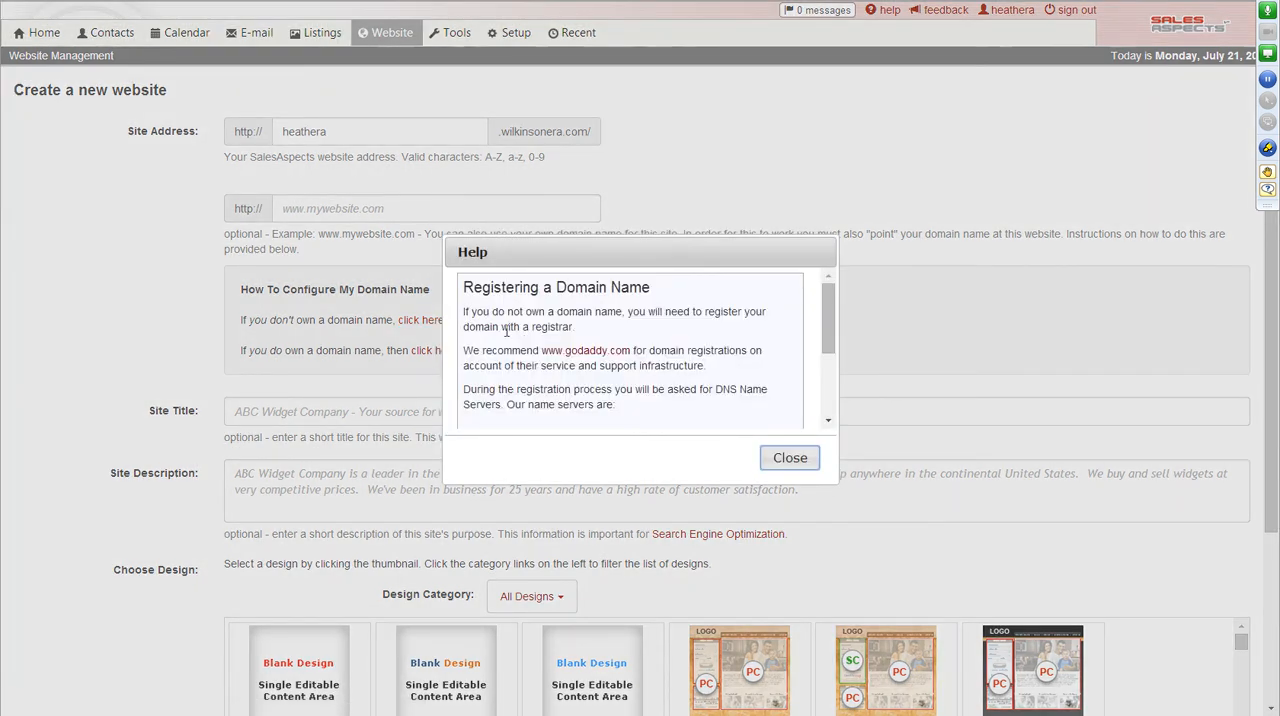
{"action": "scroll", "coordinate": [715, 396], "scroll_direction": "down", "scroll_amount": 3}
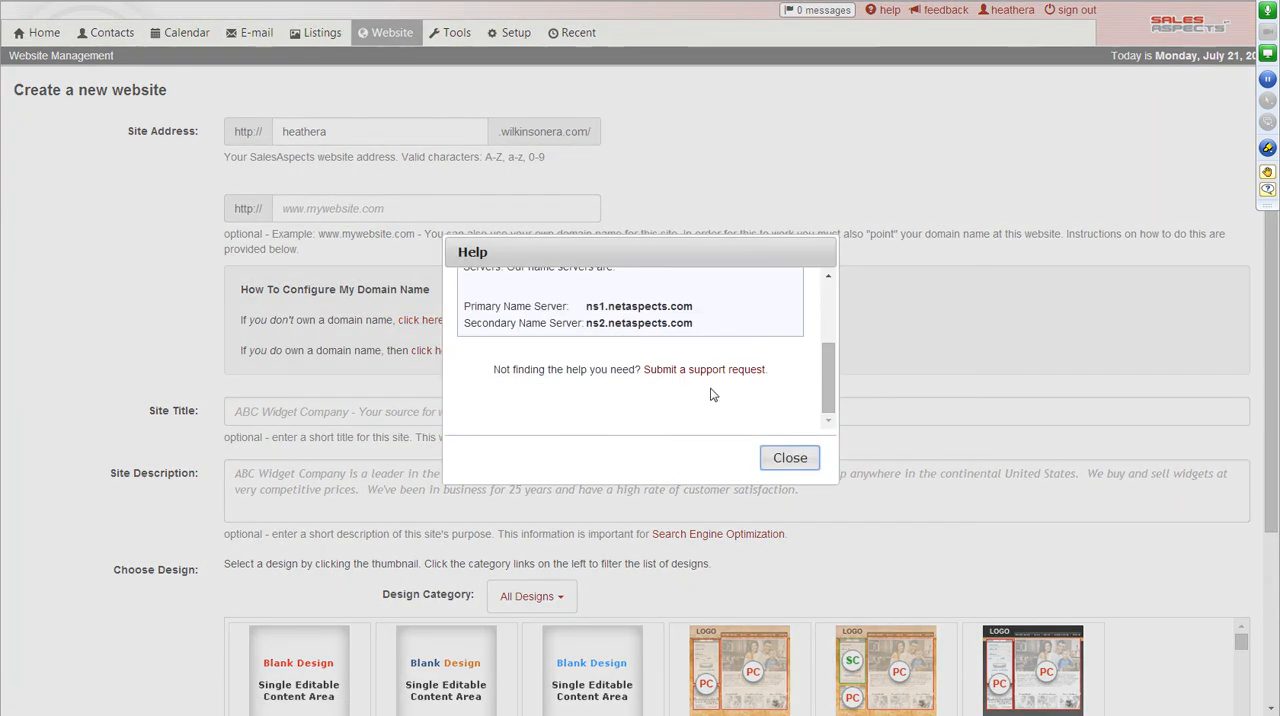
{"action": "left_click", "coordinate": [785, 459]}
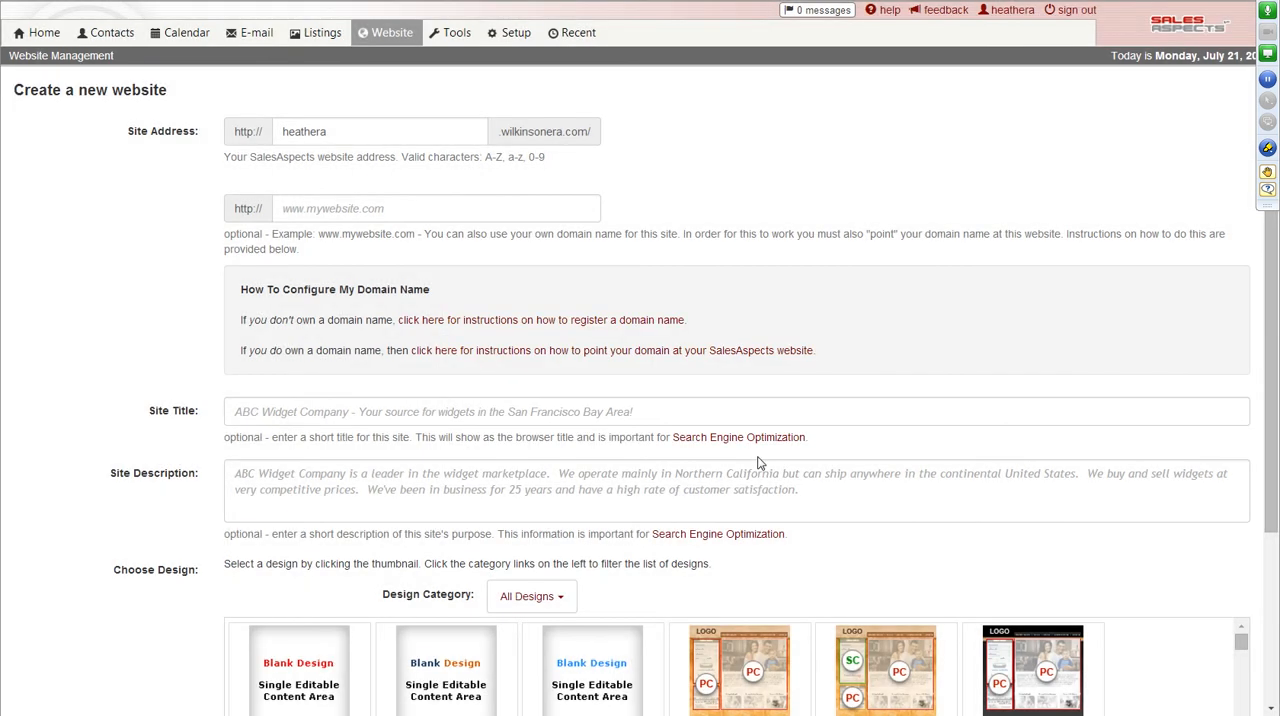
Read the help instructions on pointing an owned domain at the SalesAspects website, including the registrar links.
{"action": "left_click", "coordinate": [593, 358]}
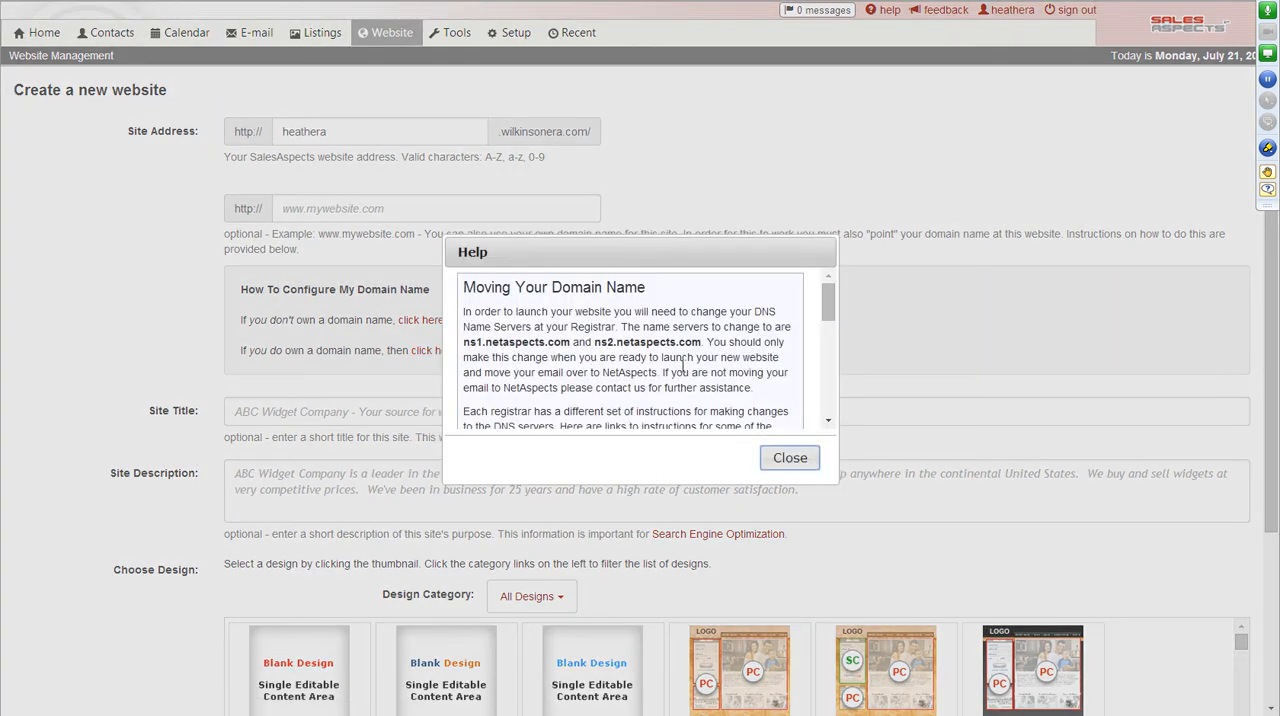
{"action": "left_click_drag", "start_coordinate": [828, 313], "coordinate": [828, 347]}
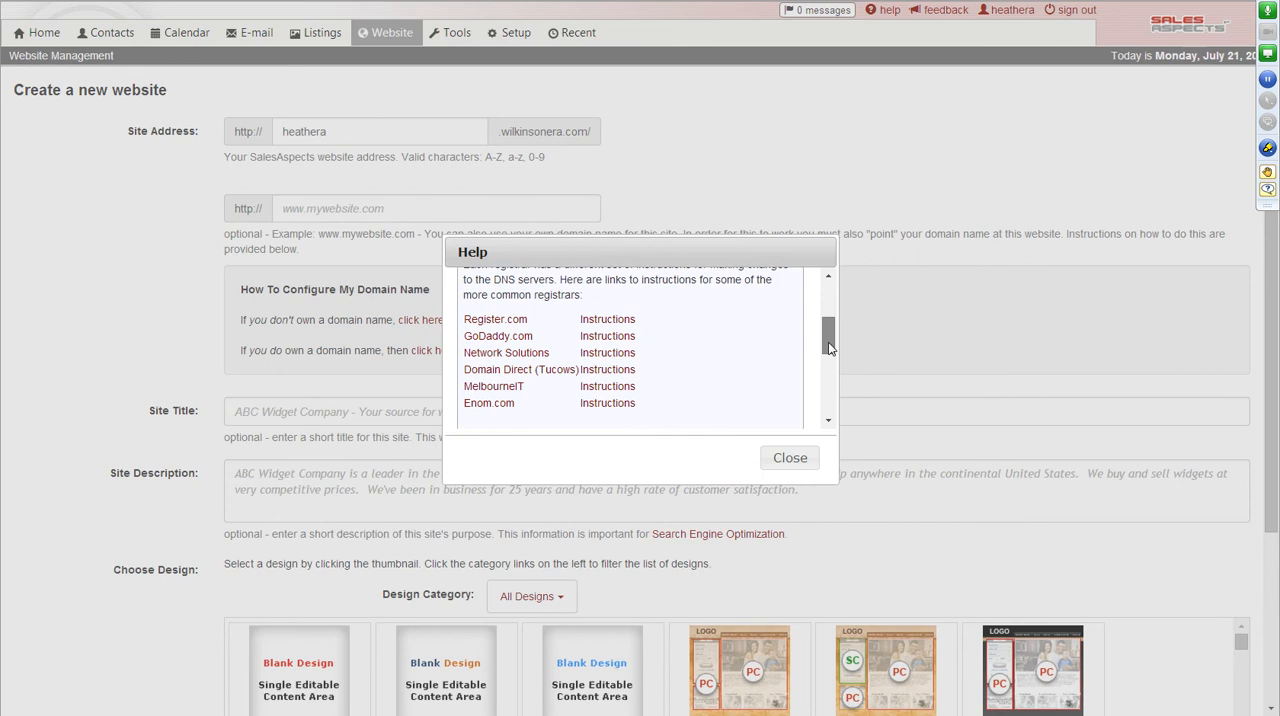
{"action": "left_click_drag", "start_coordinate": [828, 347], "coordinate": [828, 350]}
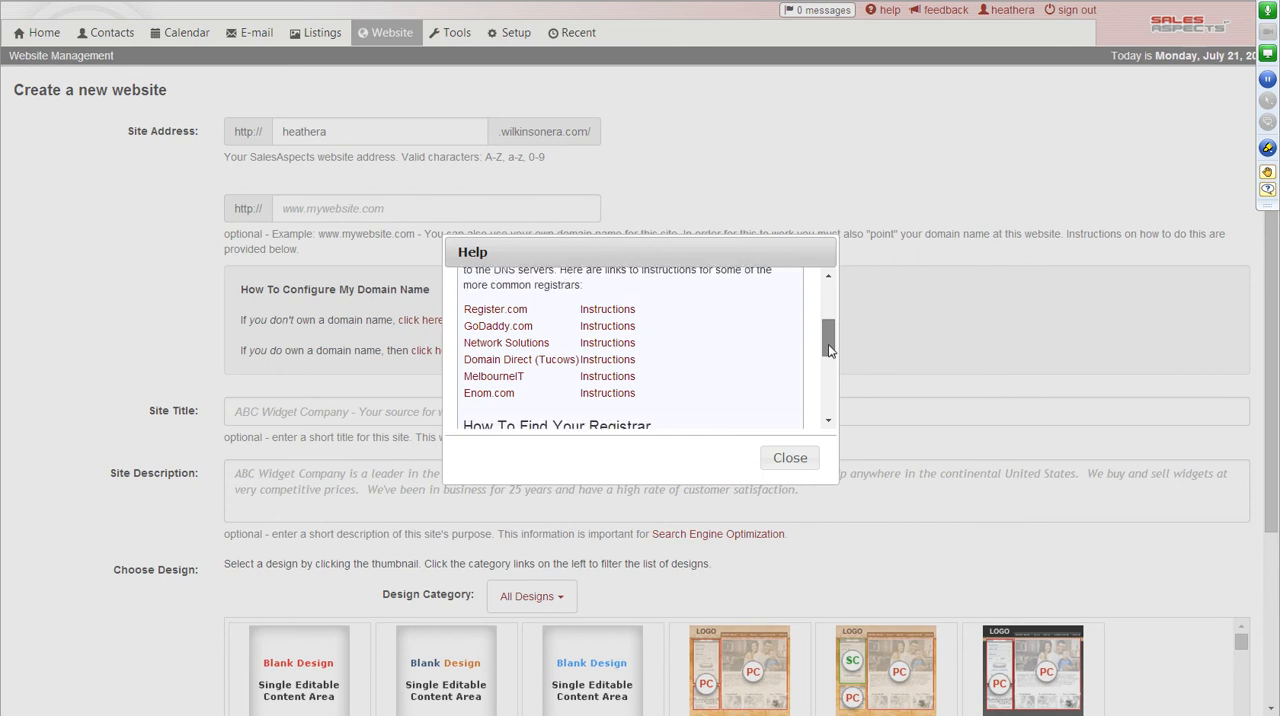
{"action": "left_click_drag", "start_coordinate": [828, 350], "coordinate": [828, 394]}
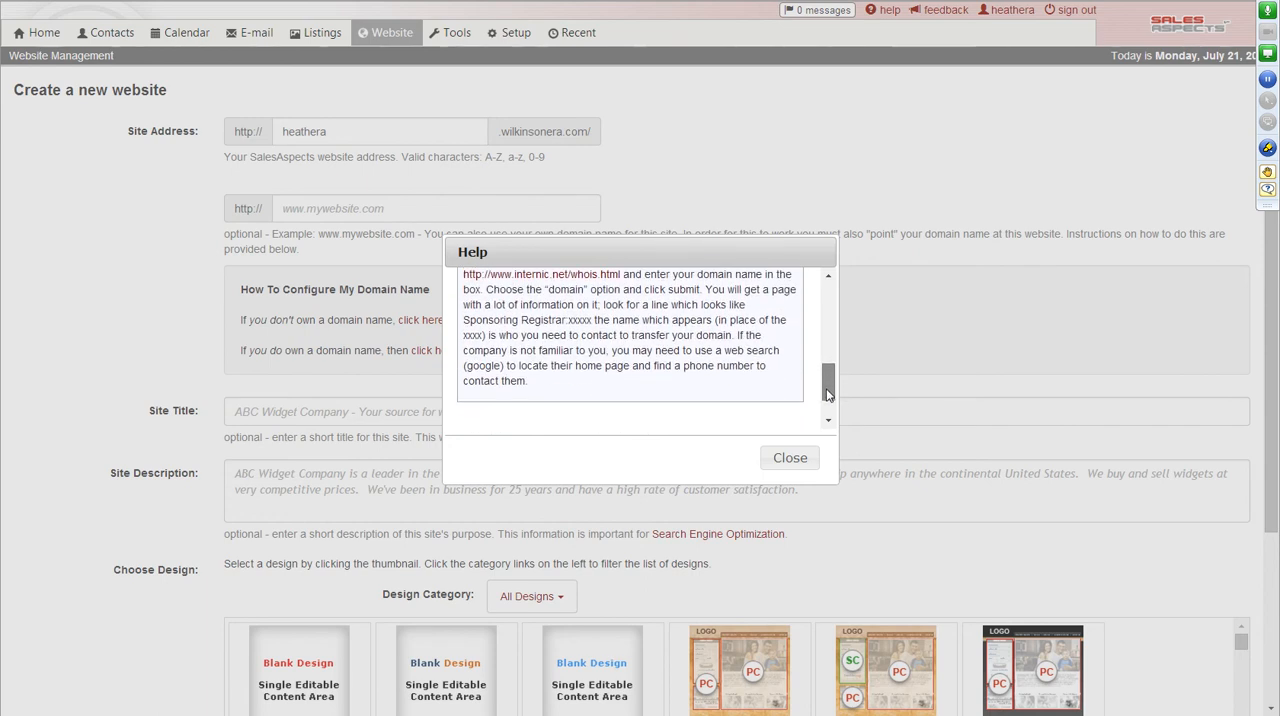
{"action": "left_click", "coordinate": [789, 457]}
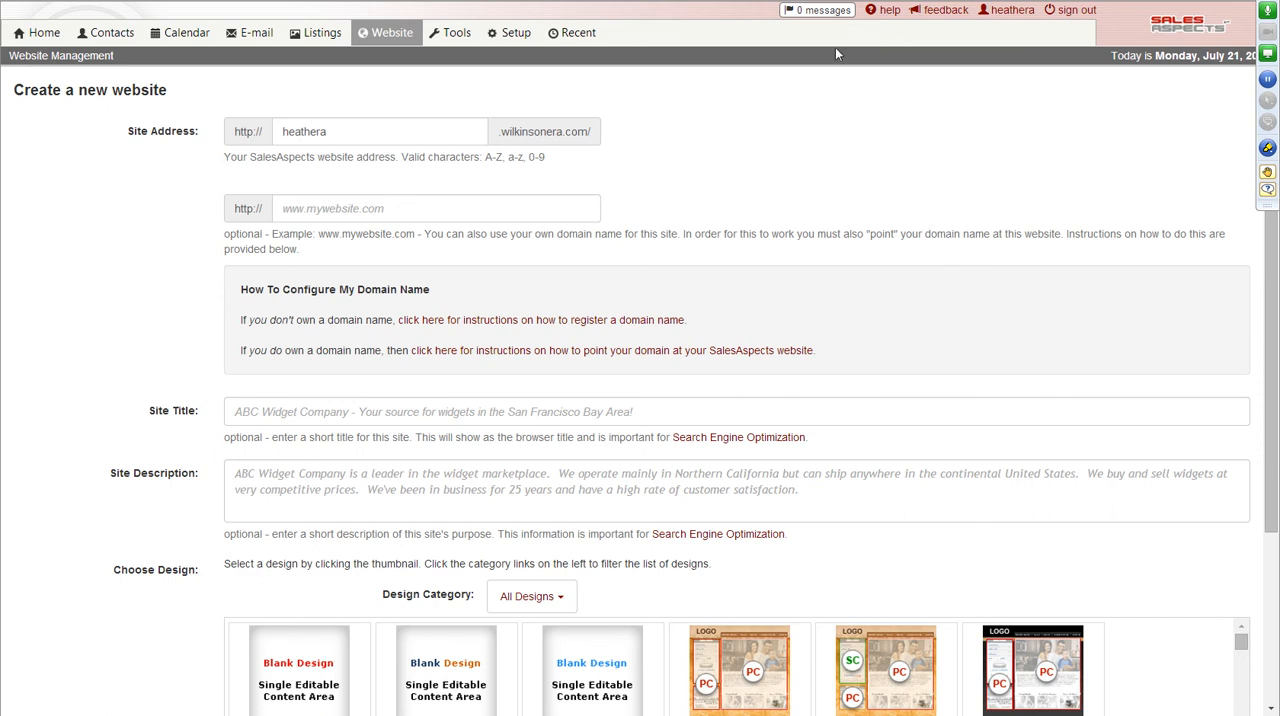
Return to the dashboard and review the recommended tasks and the support and sales contact information.
{"action": "left_click", "coordinate": [36, 32]}
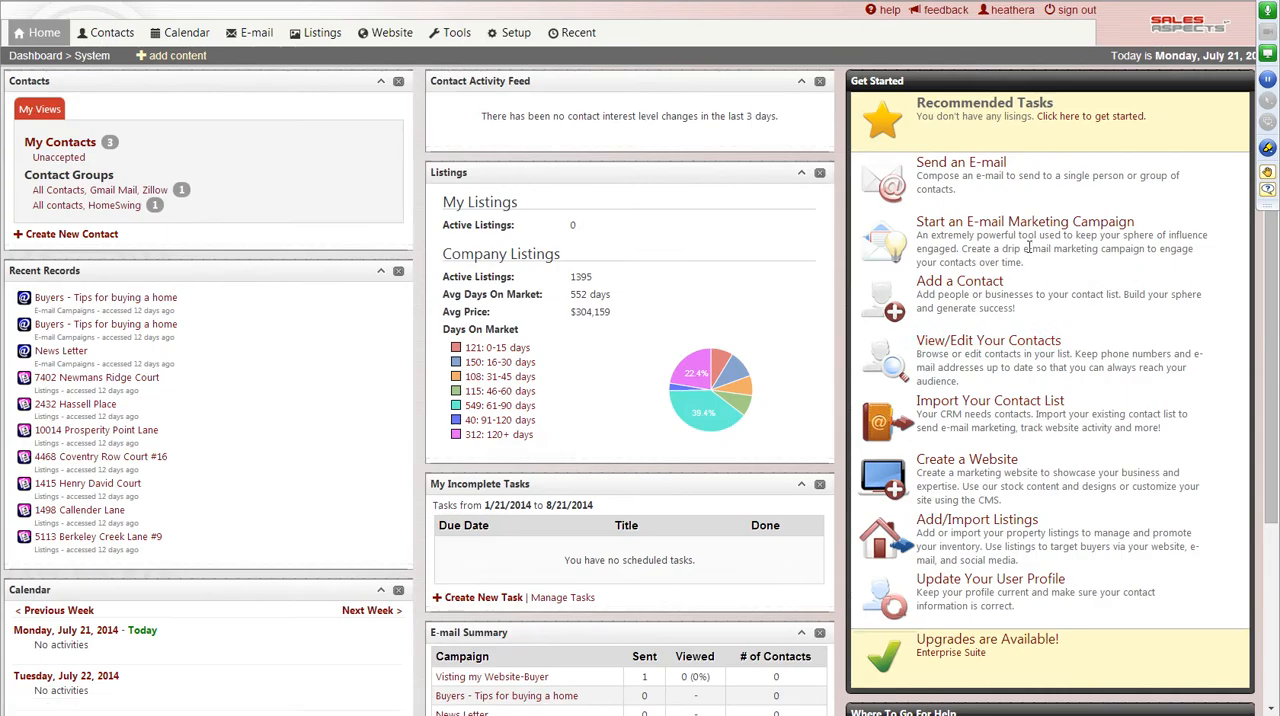
{"action": "scroll", "coordinate": [1024, 472], "scroll_direction": "down", "scroll_amount": 5}
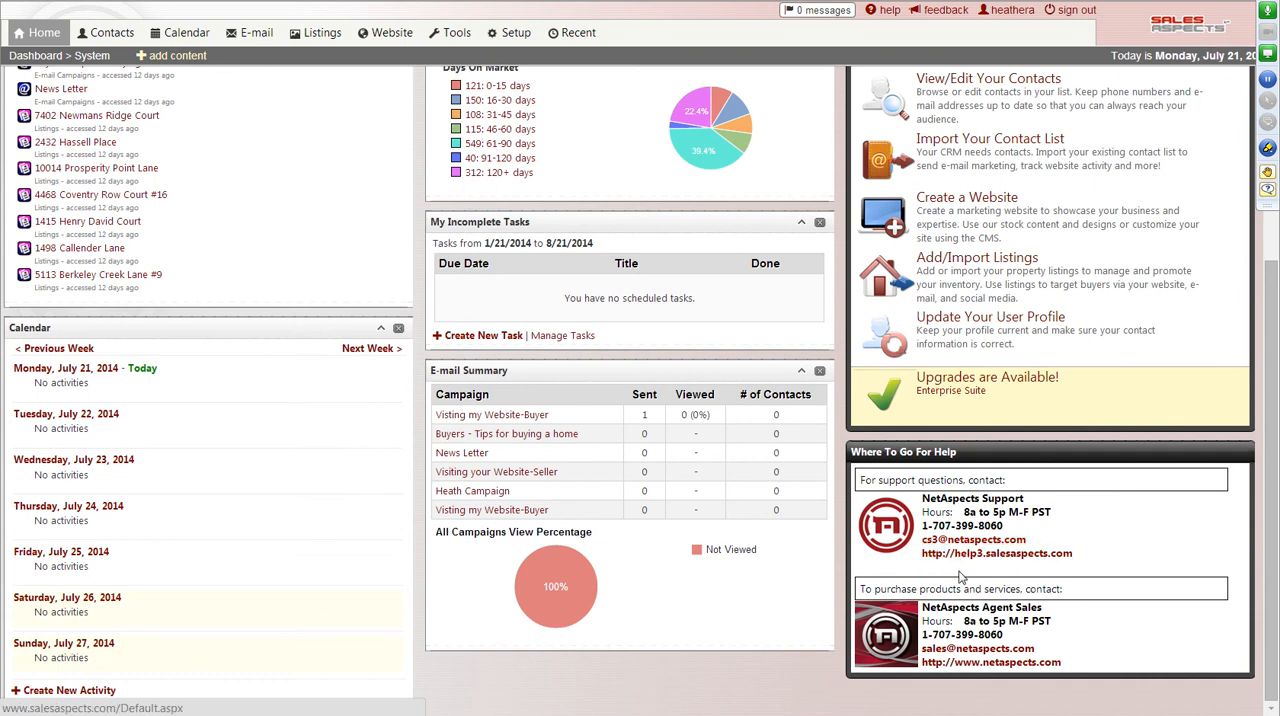
{"action": "scroll", "coordinate": [1130, 566], "scroll_direction": "up", "scroll_amount": 3}
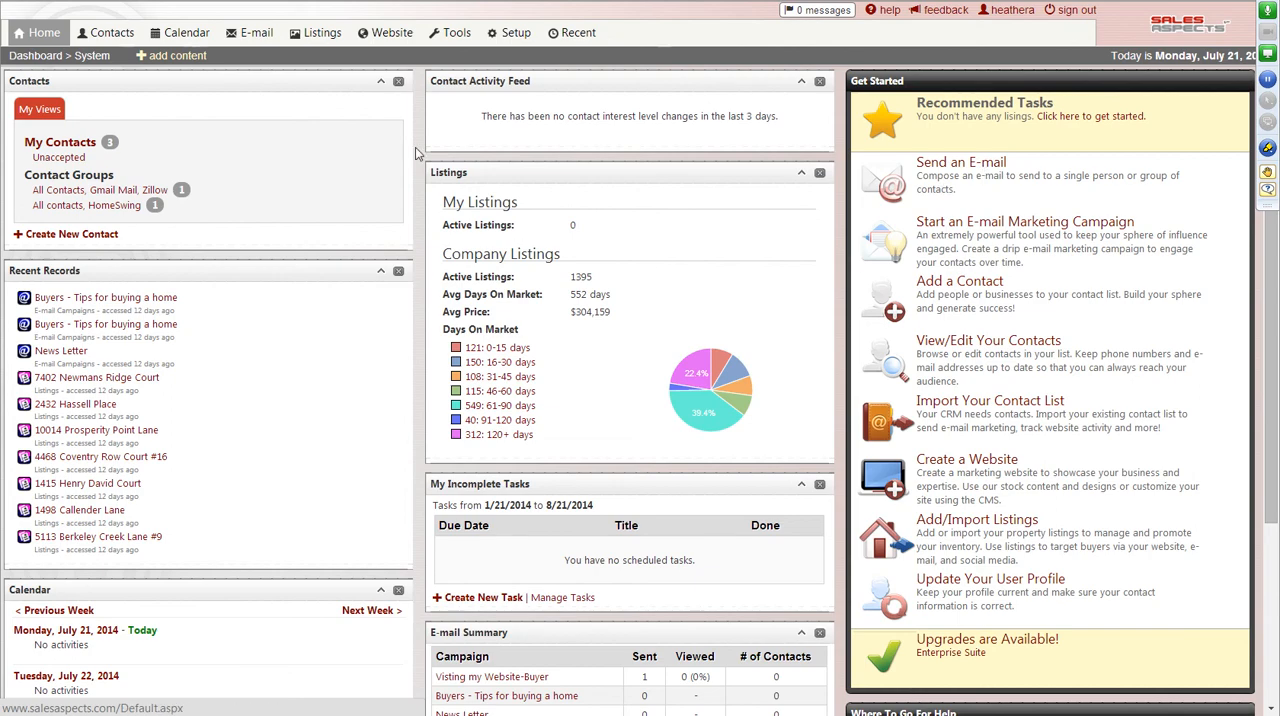
Start a new website and set its SalesAspects site address to the agent's first name followed by "sellshomes".
{"action": "left_click", "coordinate": [396, 42]}
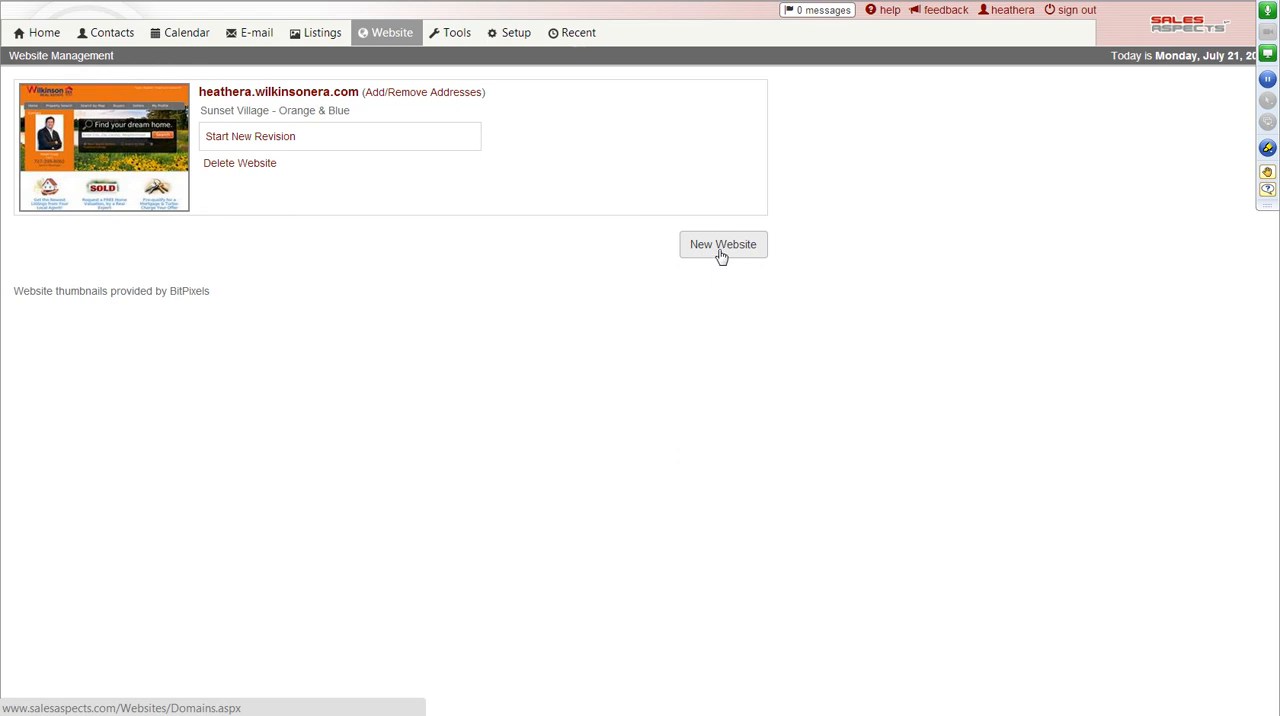
{"action": "left_click", "coordinate": [721, 250]}
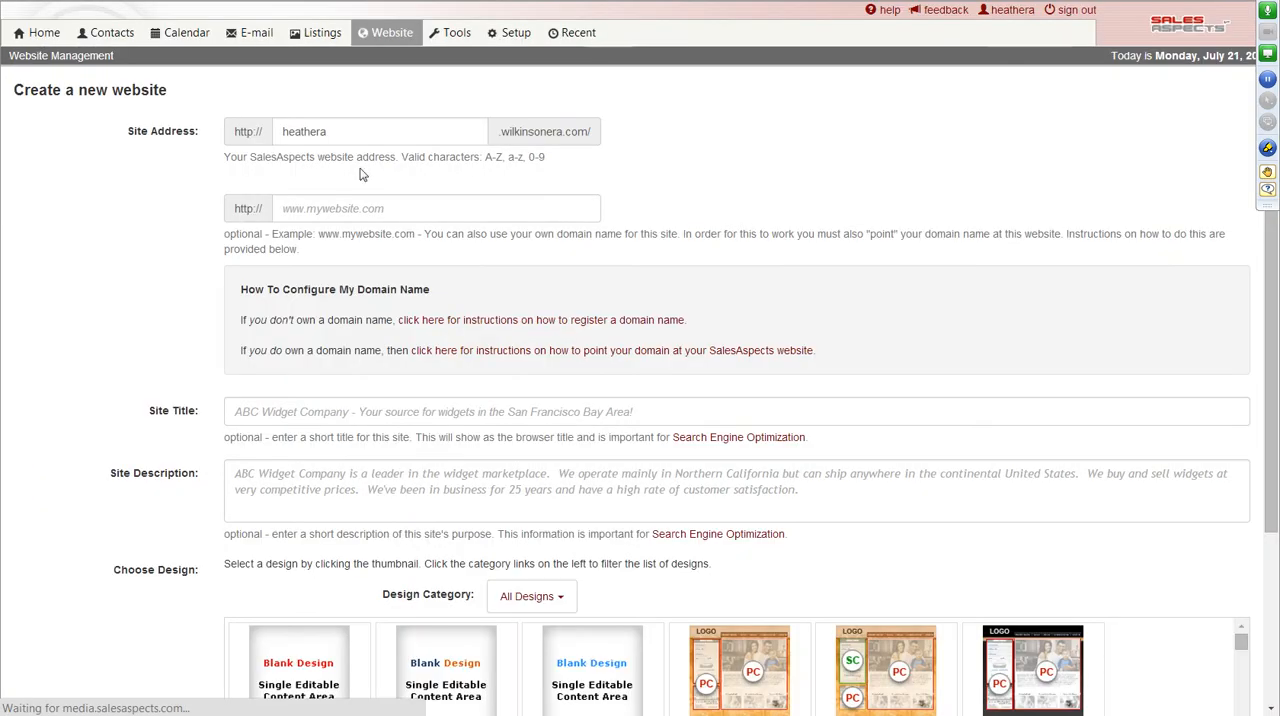
{"action": "left_click", "coordinate": [363, 132]}
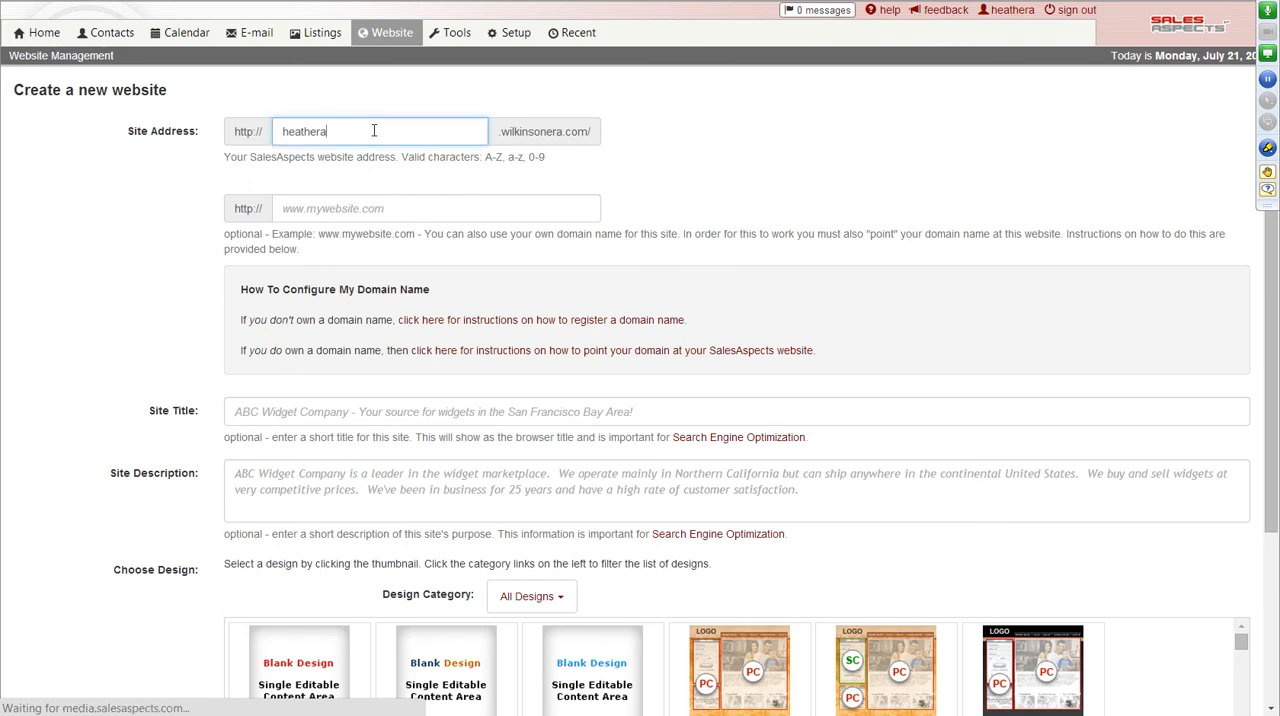
{"action": "type", "text": "=="}
{"action": "key", "text": "BackSpace"}
{"action": "key", "text": "BackSpace"}
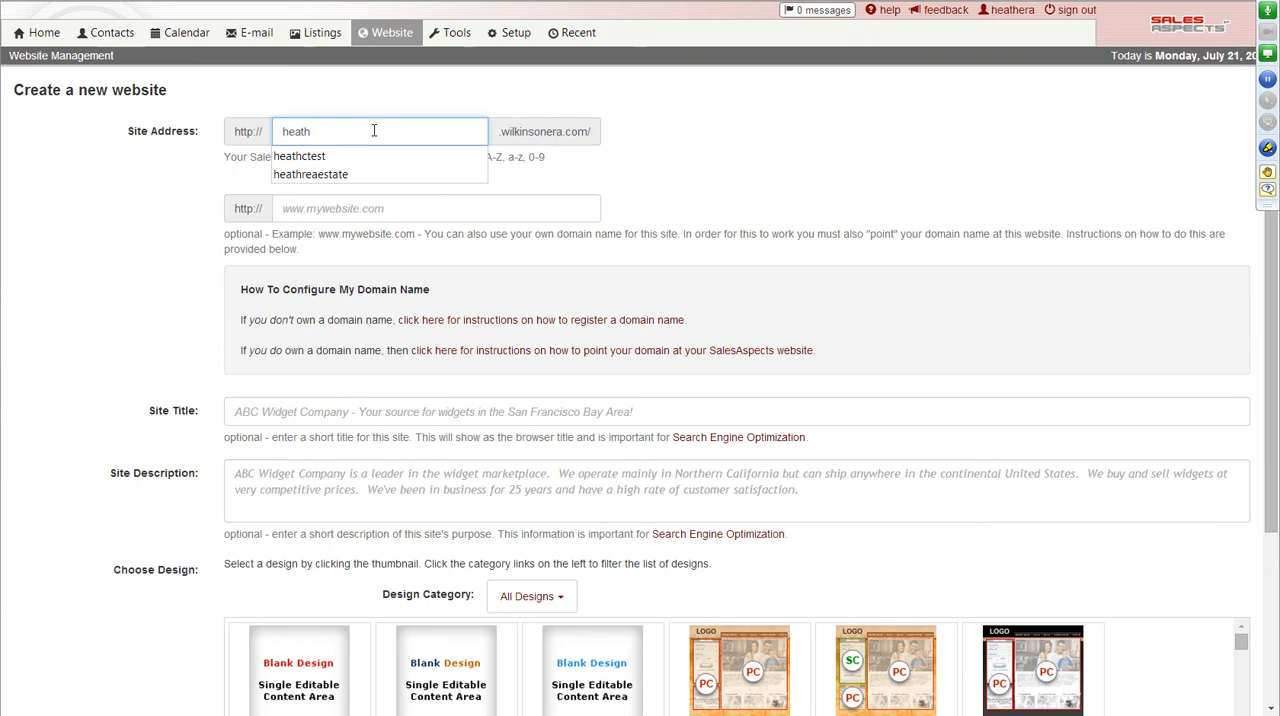
{"action": "type", "text": "g="}
{"action": "key", "text": "BackSpace"}
{"action": "key", "text": "BackSpace"}
{"action": "type", "text": "awkk"}
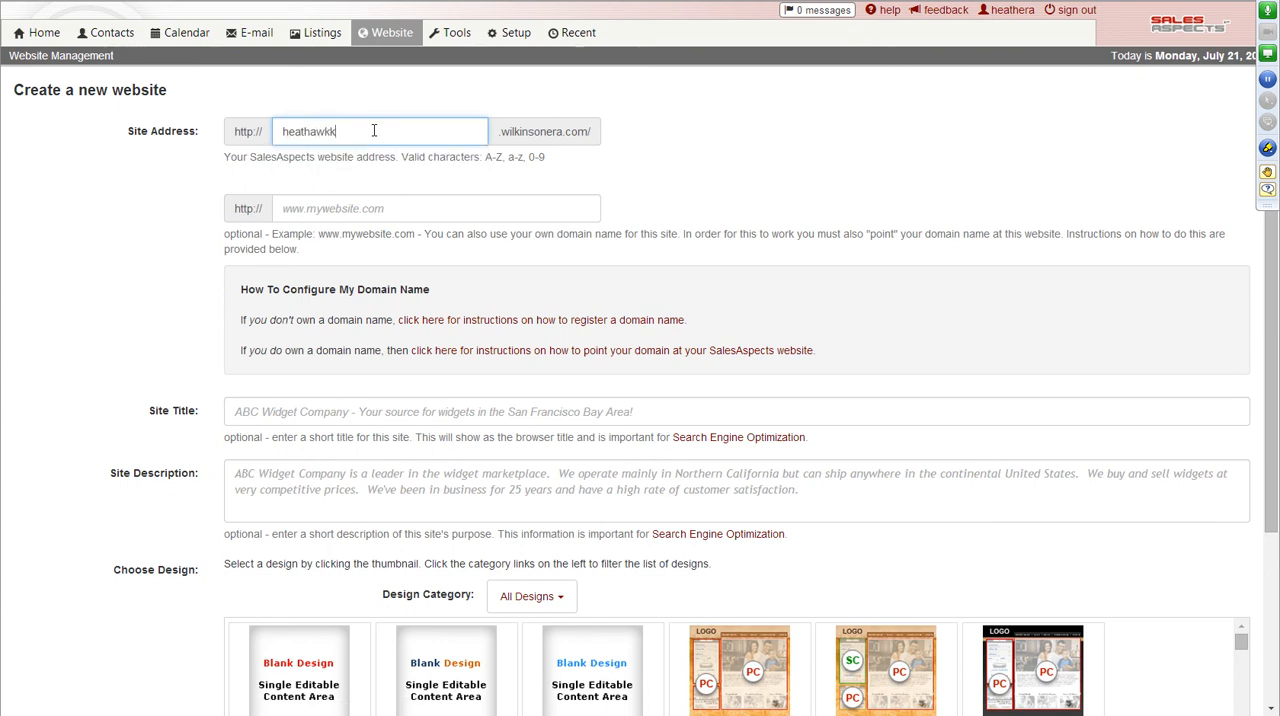
{"action": "key", "text": "BackSpace"}
{"action": "key", "text": "BackSpace"}
{"action": "key", "text": "BackSpace"}
{"action": "key", "text": "BackSpace"}
{"action": "type", "text": "sellshomes"}
Enter the agent's personal domain with the www prefix as the new website's optional own domain.
{"action": "left_click", "coordinate": [466, 217]}
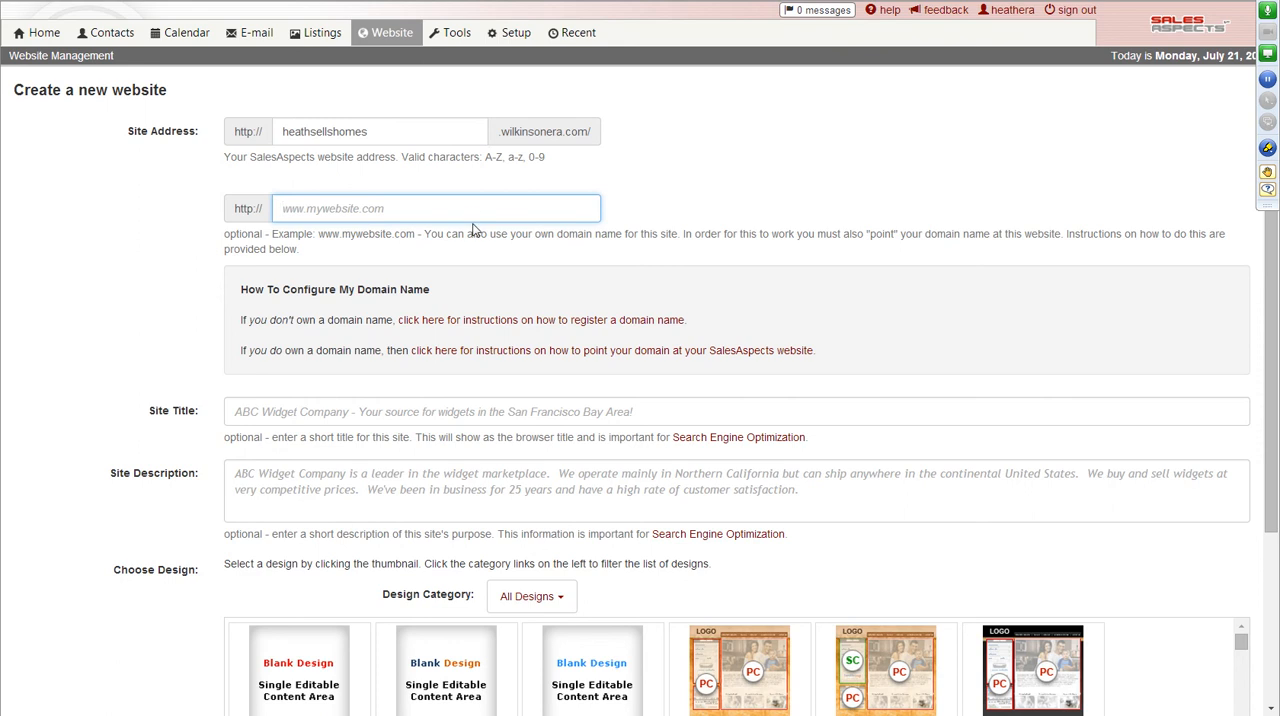
Choose the Sunset Village - Blue & Lt Grey Two design for the new website.
{"action": "scroll", "coordinate": [813, 233], "scroll_direction": "down", "scroll_amount": 3}
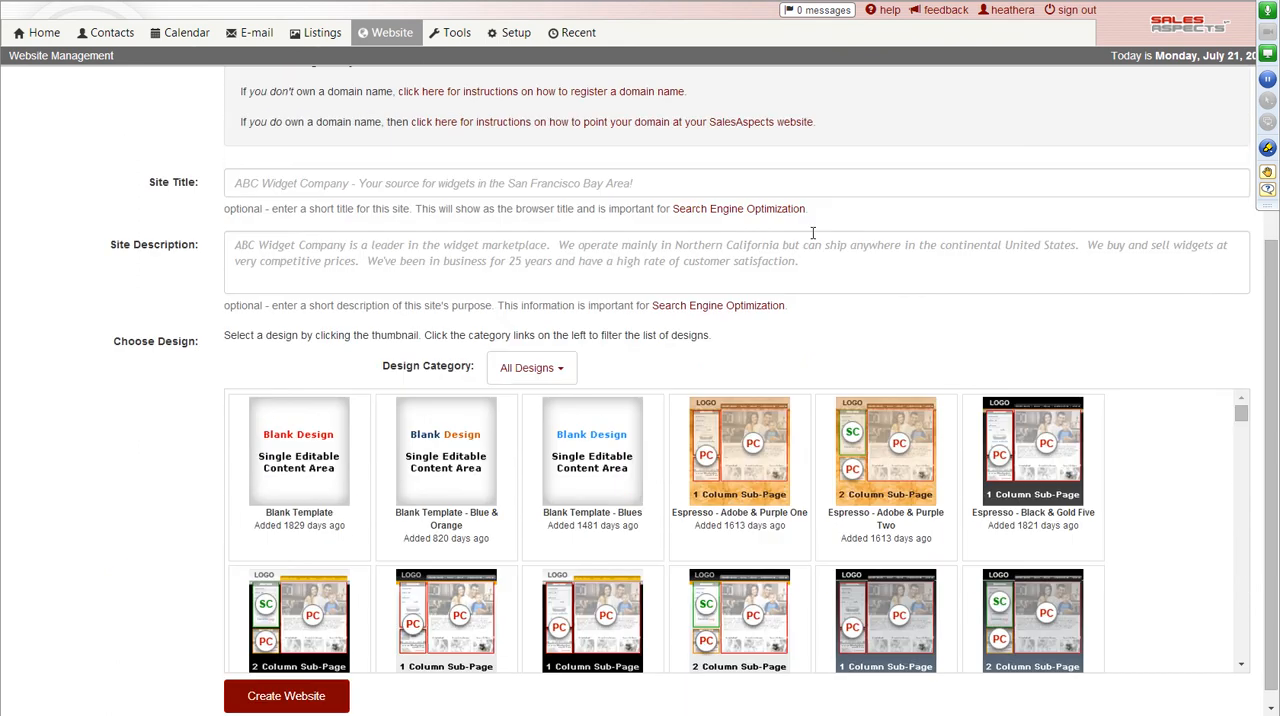
{"action": "scroll", "coordinate": [371, 331], "scroll_direction": "down", "scroll_amount": 1}
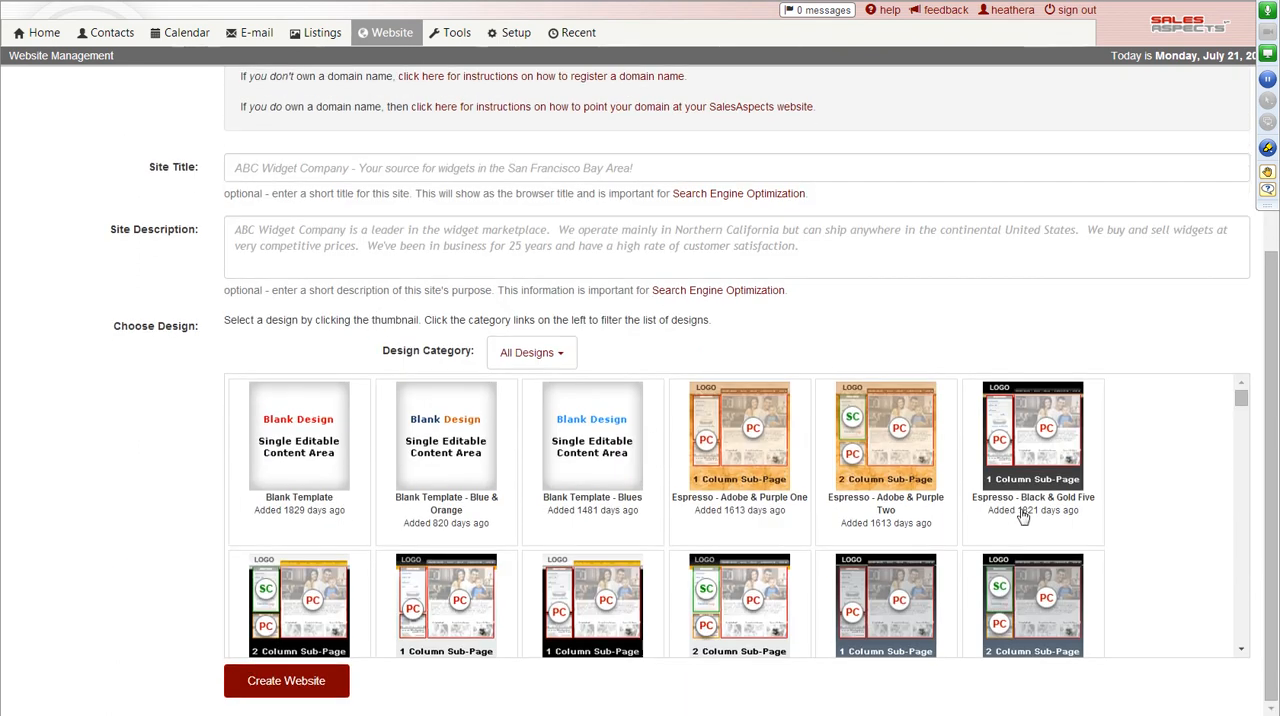
{"action": "scroll", "coordinate": [1024, 516], "scroll_direction": "down", "scroll_amount": 3}
{"action": "left_click_drag", "start_coordinate": [1241, 410], "coordinate": [1237, 647]}
{"action": "scroll", "coordinate": [983, 598], "scroll_direction": "up", "scroll_amount": 3}
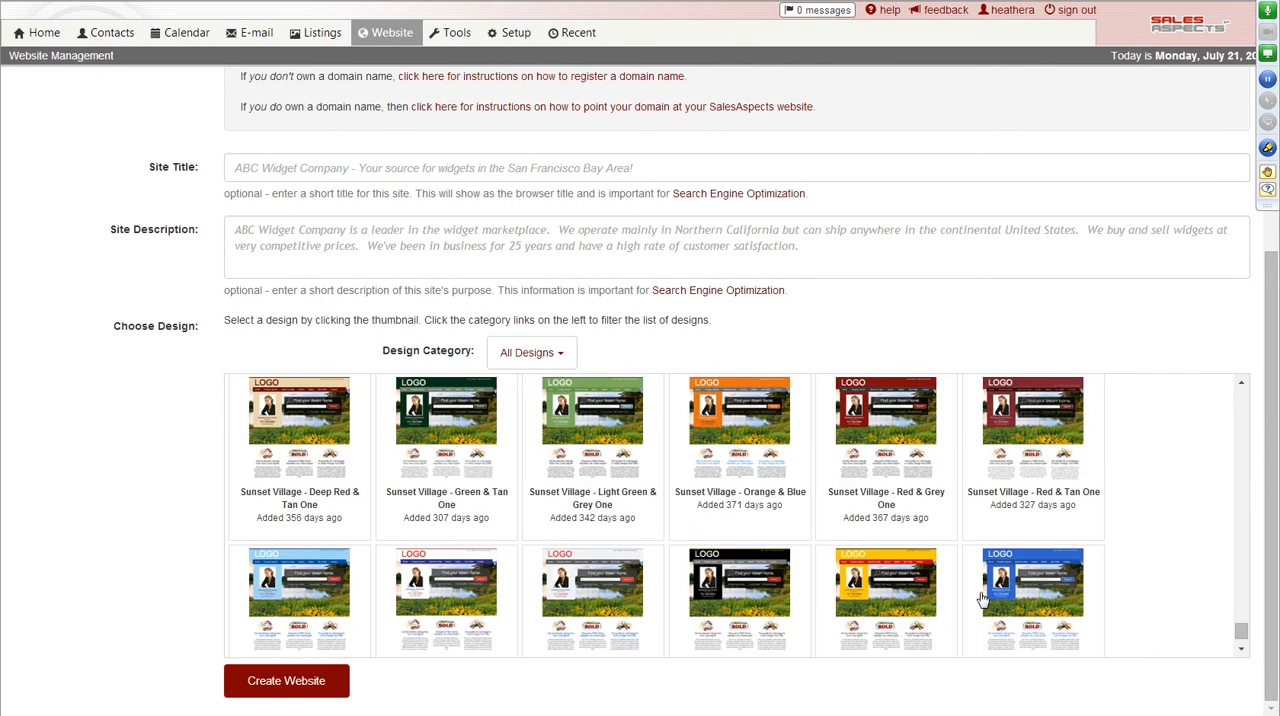
{"action": "scroll", "coordinate": [983, 598], "scroll_direction": "up", "scroll_amount": 2}
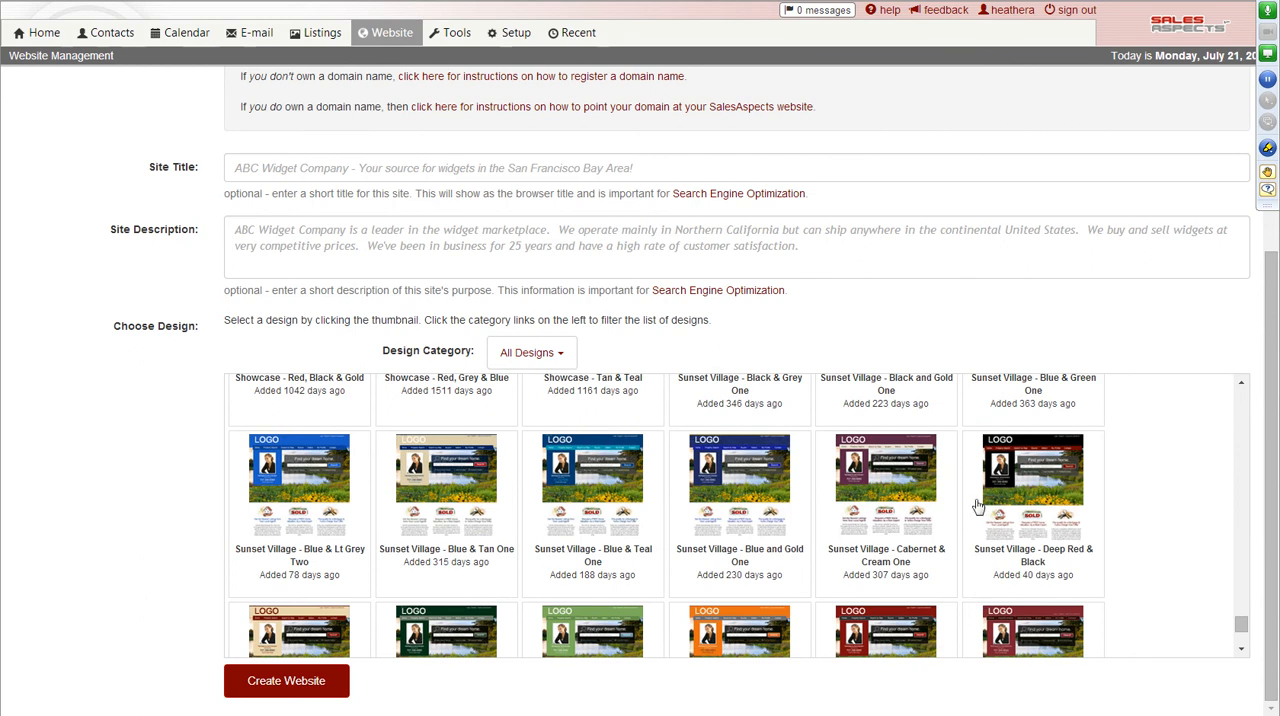
{"action": "scroll", "coordinate": [325, 493], "scroll_direction": "up", "scroll_amount": 1}
{"action": "left_click", "coordinate": [325, 493]}
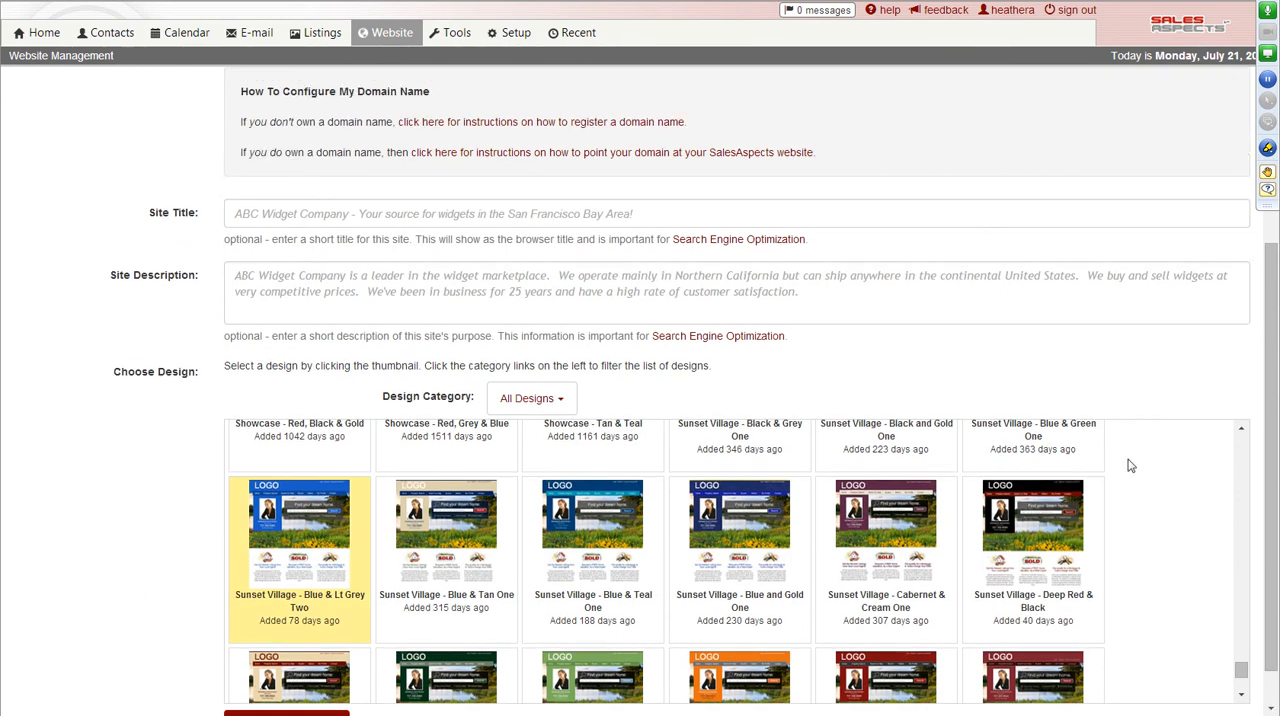
Create the website with the Sunset Village AGENT default content and publish its draft revision.
{"action": "scroll", "coordinate": [1255, 481], "scroll_direction": "down", "scroll_amount": 1}
{"action": "left_click", "coordinate": [275, 688]}
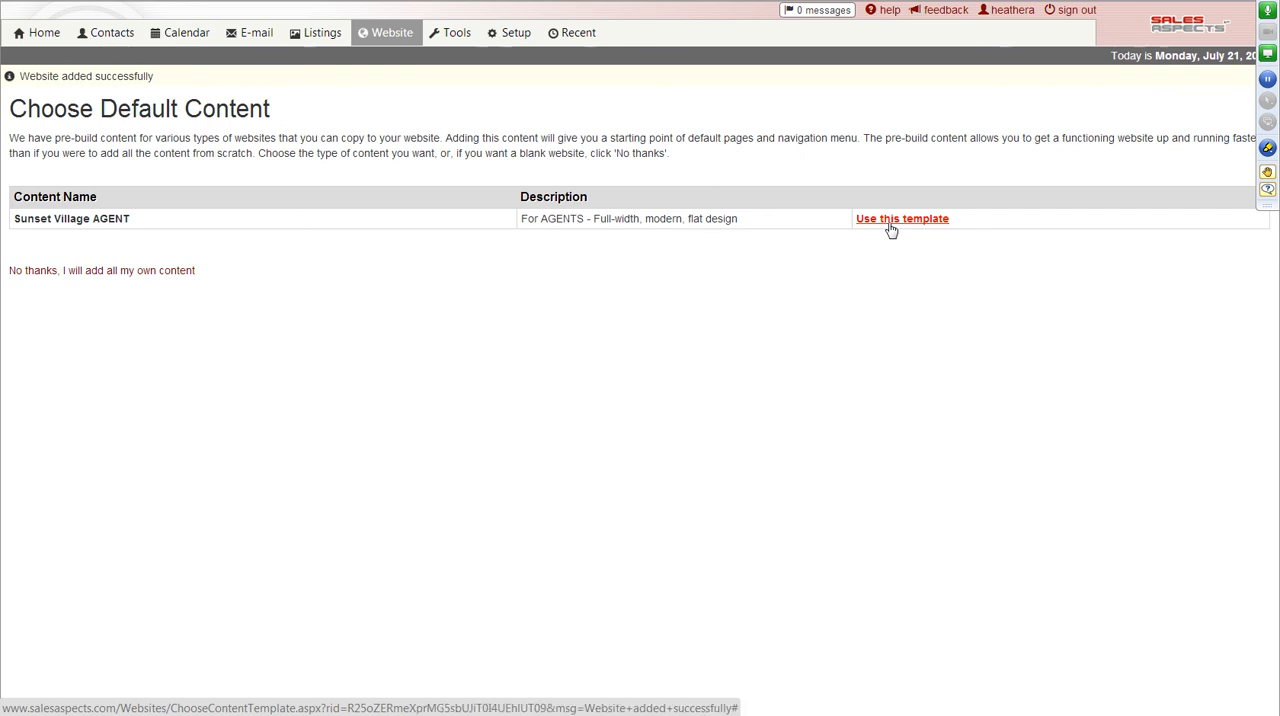
{"action": "left_click", "coordinate": [891, 222]}
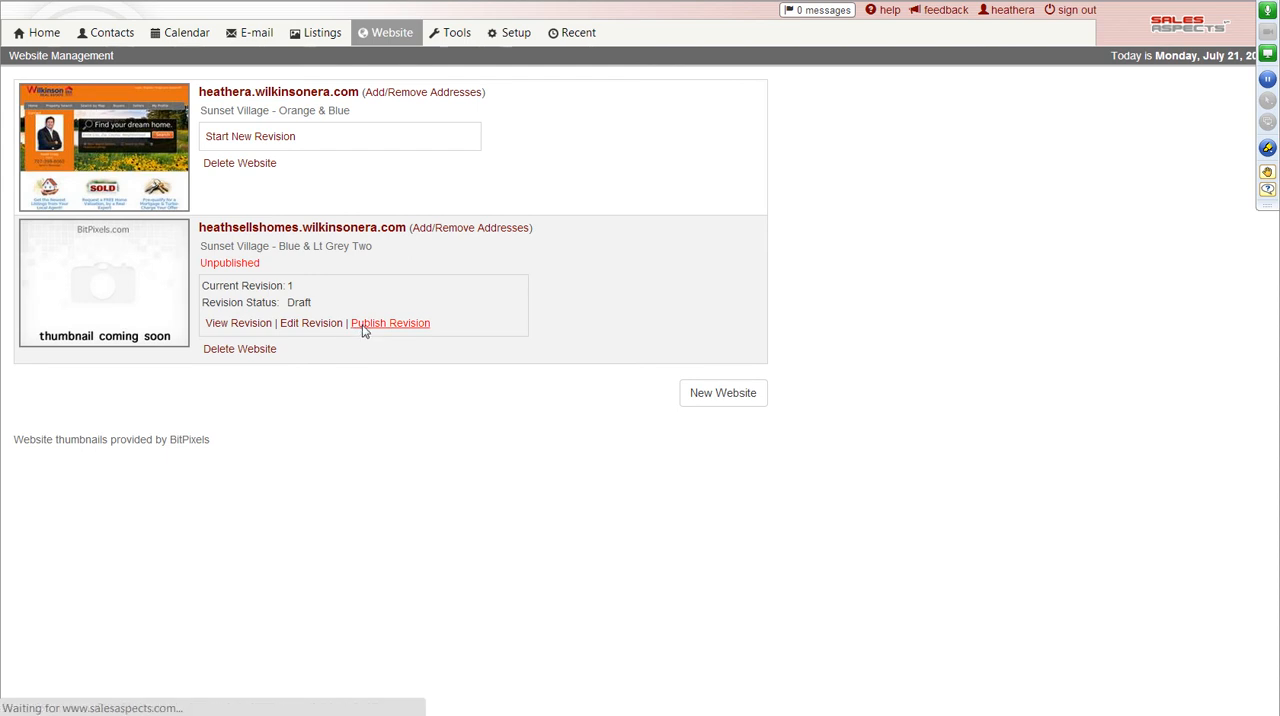
{"action": "left_click", "coordinate": [364, 330]}
{"action": "left_click", "coordinate": [50, 255]}
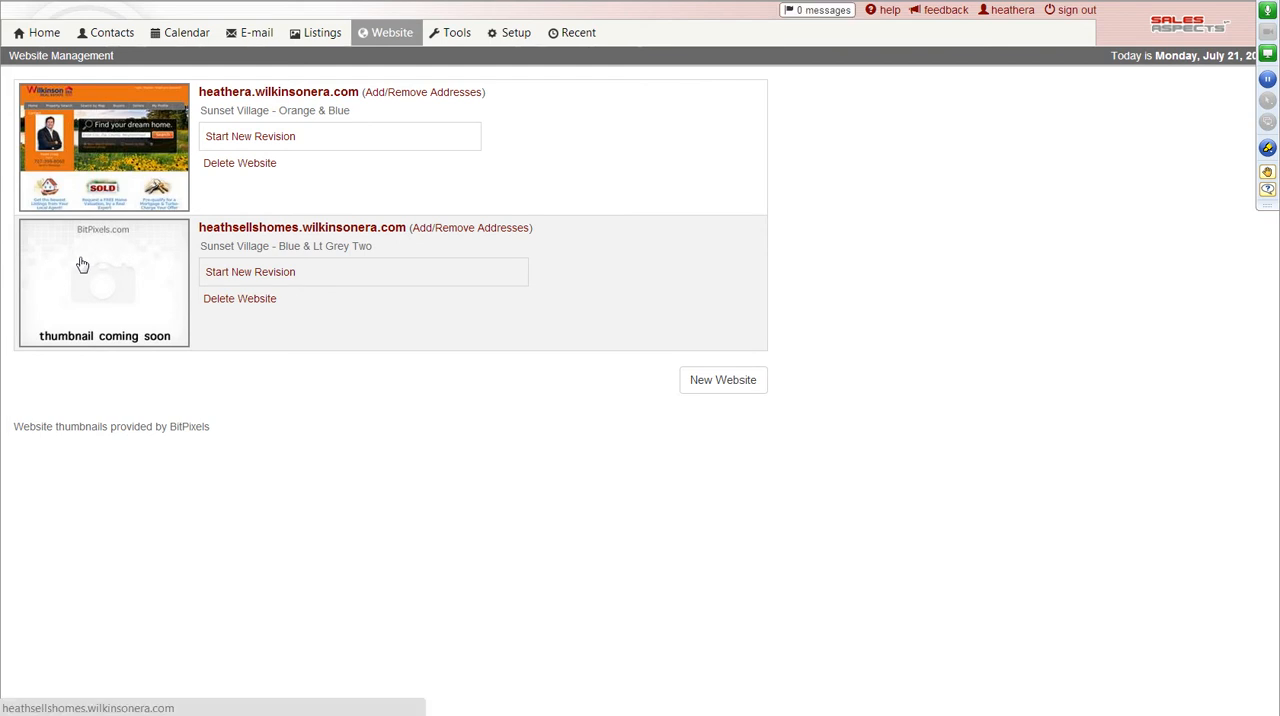
Review the newly published blue website's home page down to the property listings, and return to website management.
{"action": "left_click", "coordinate": [82, 264]}
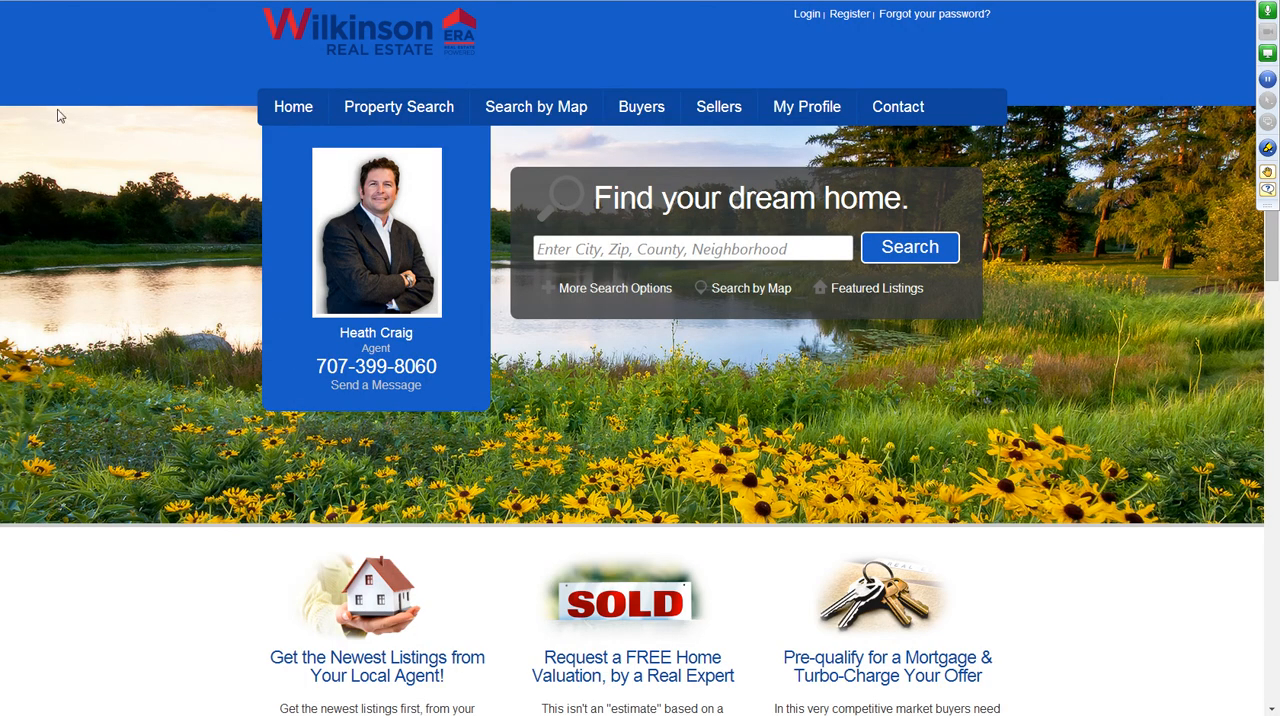
{"action": "scroll", "coordinate": [116, 310], "scroll_direction": "down", "scroll_amount": 5}
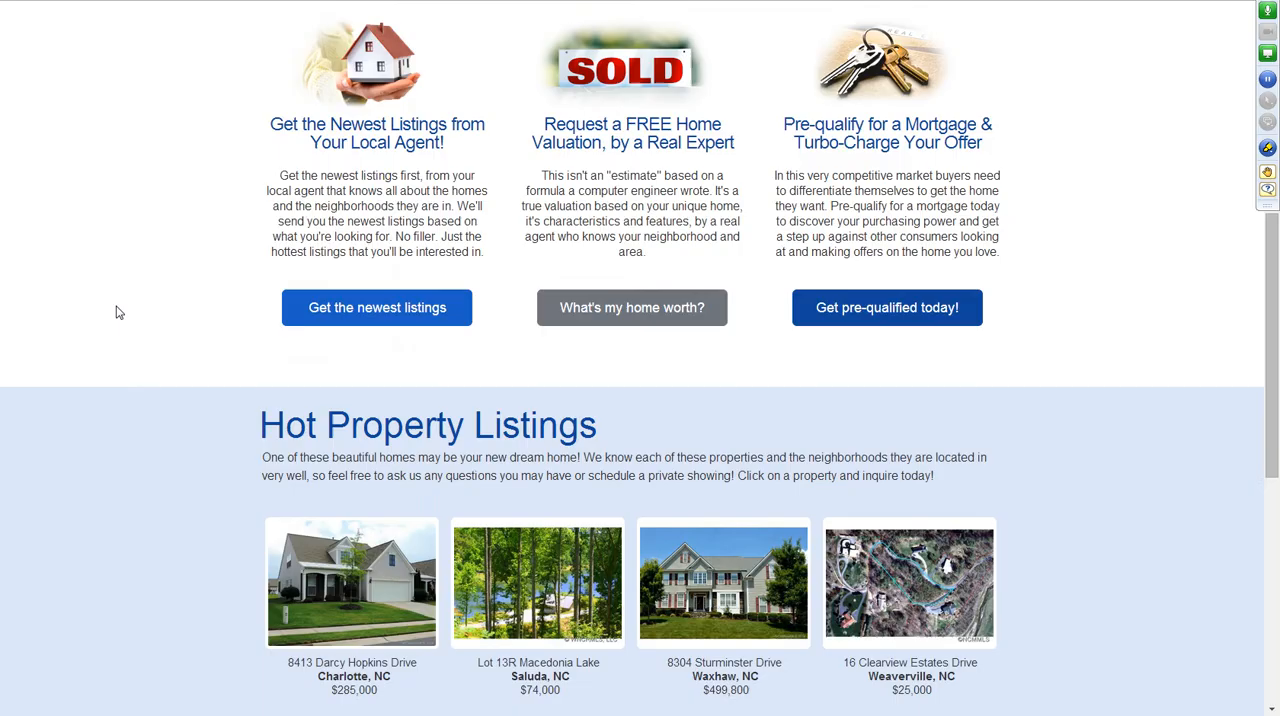
{"action": "scroll", "coordinate": [116, 308], "scroll_direction": "up", "scroll_amount": 5}
{"action": "key", "text": "ctrl+w"}
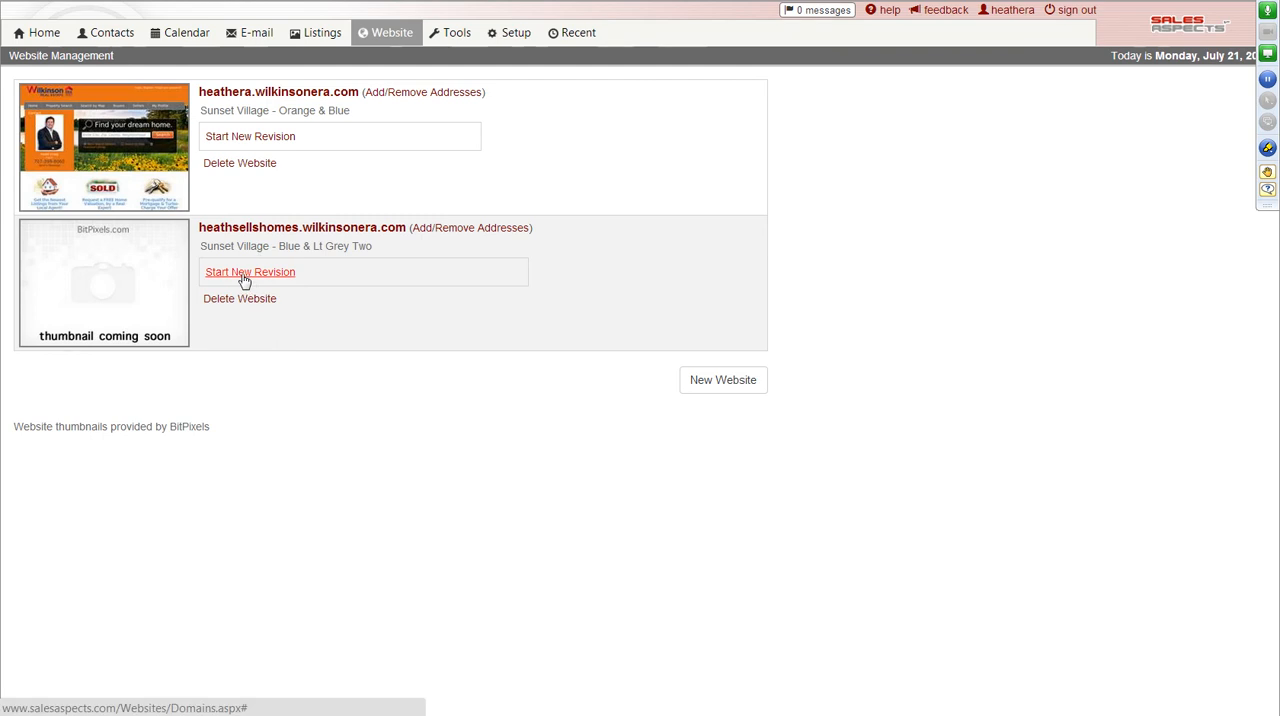
Start a new revision of the Sunset Village - Orange & Blue website and open the home page's large background image for editing.
{"action": "left_click", "coordinate": [247, 138]}
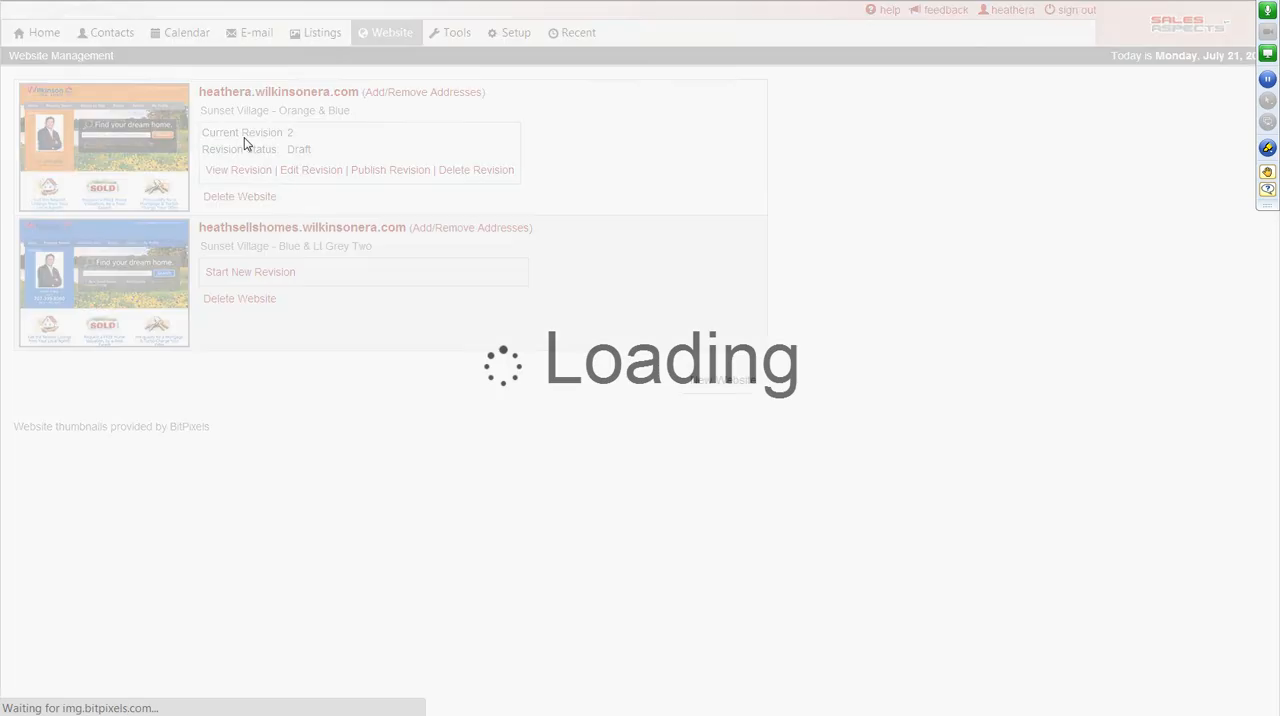
{"action": "left_click", "coordinate": [298, 172]}
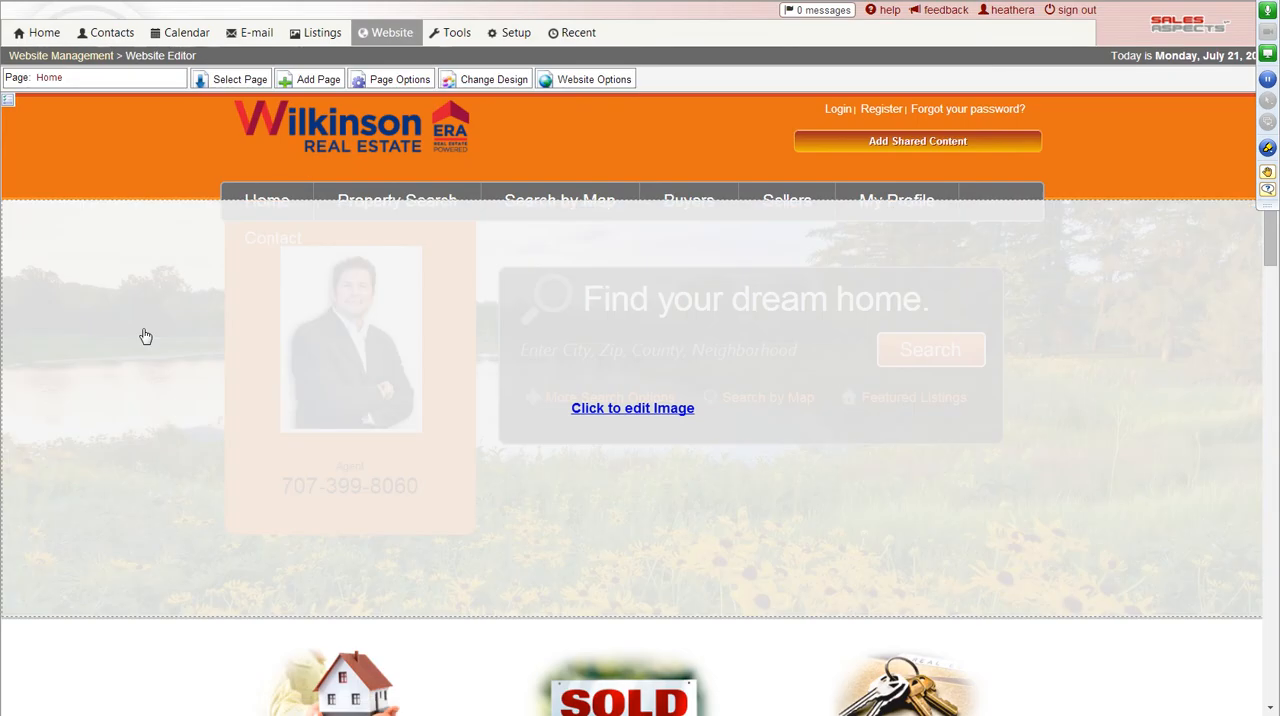
{"action": "left_click", "coordinate": [145, 336]}
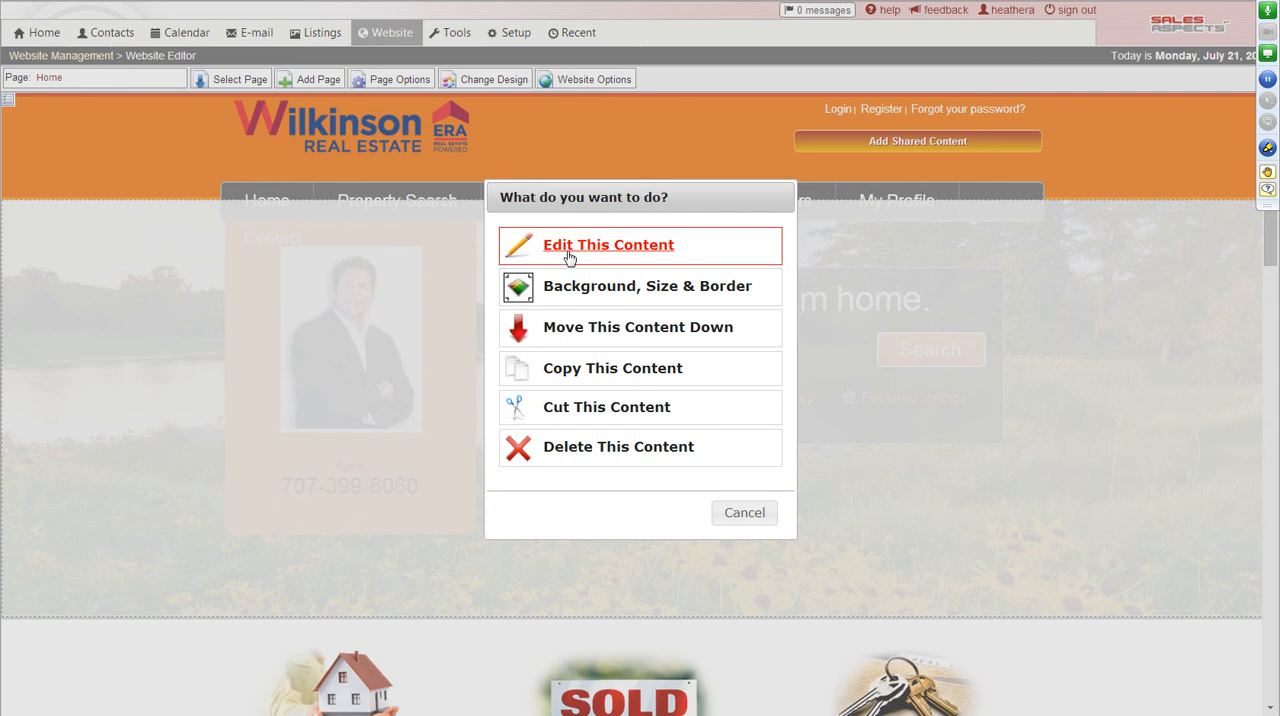
{"action": "left_click", "coordinate": [568, 258]}
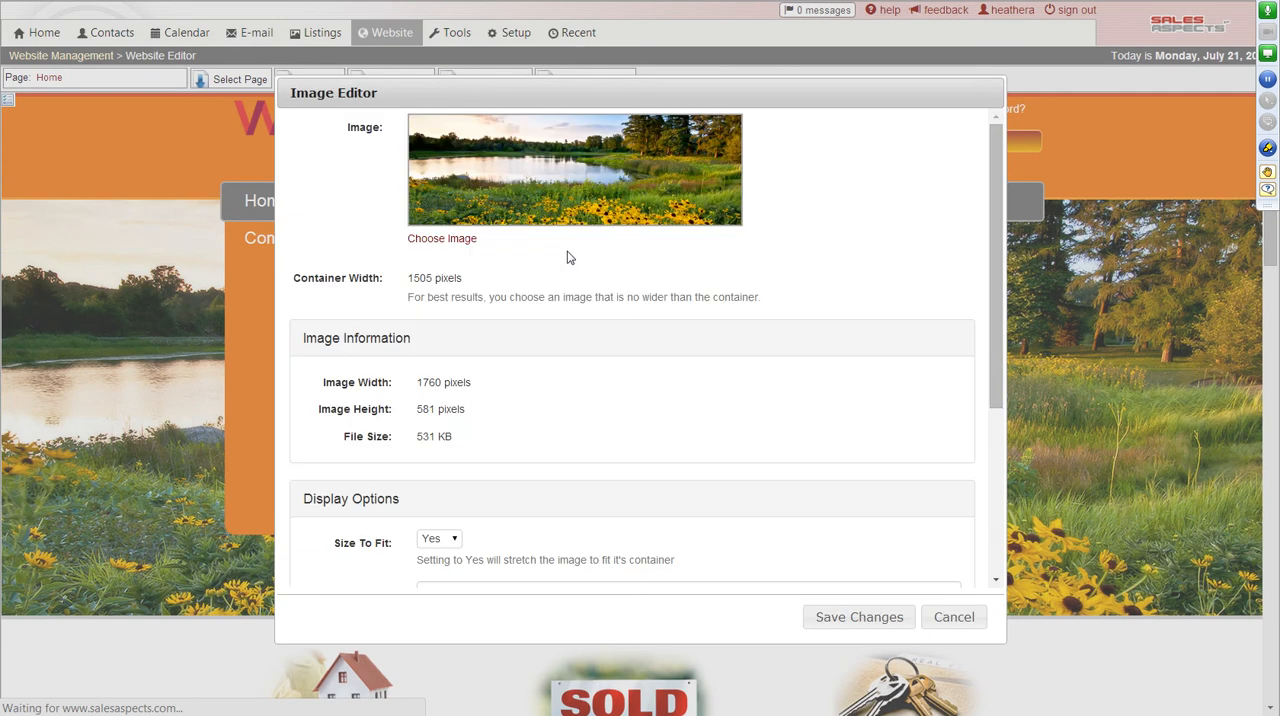
Browse the image library for a replacement image in the GlobalImages/SunsetVillage/FullScreen folder.
{"action": "left_click", "coordinate": [444, 240]}
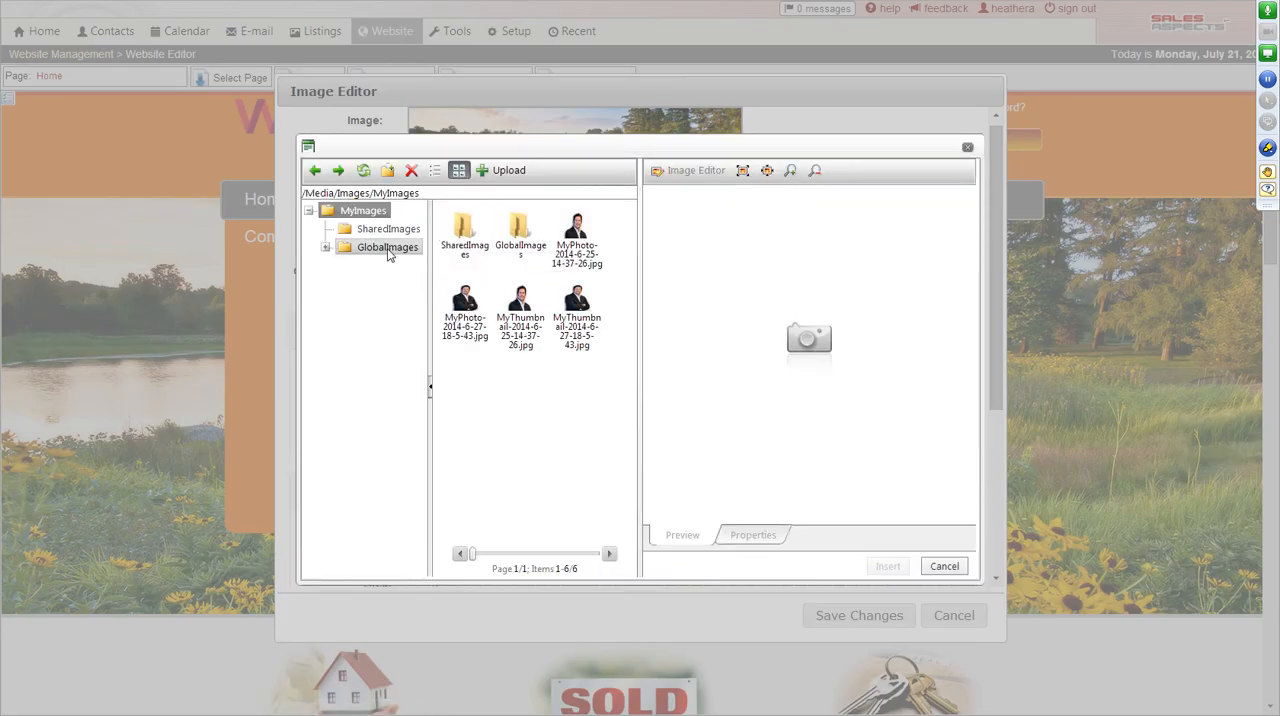
{"action": "left_click", "coordinate": [388, 248]}
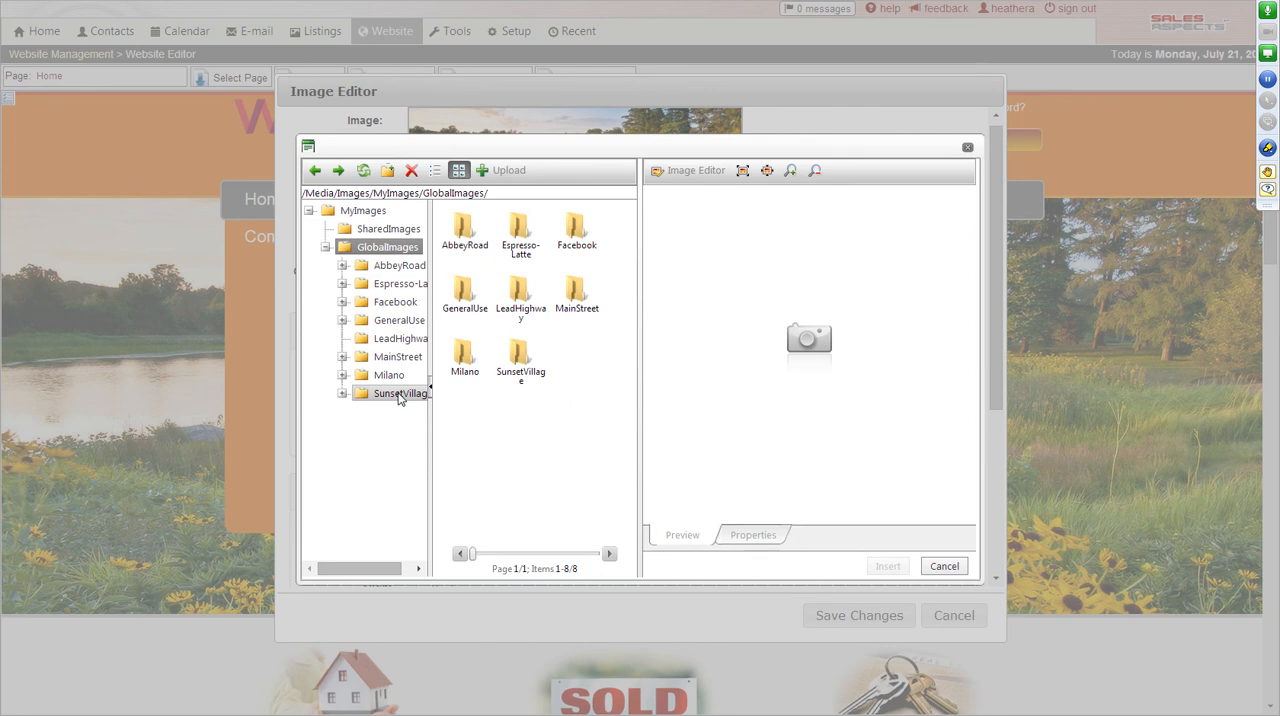
{"action": "left_click", "coordinate": [525, 368]}
{"action": "double_click", "coordinate": [525, 368]}
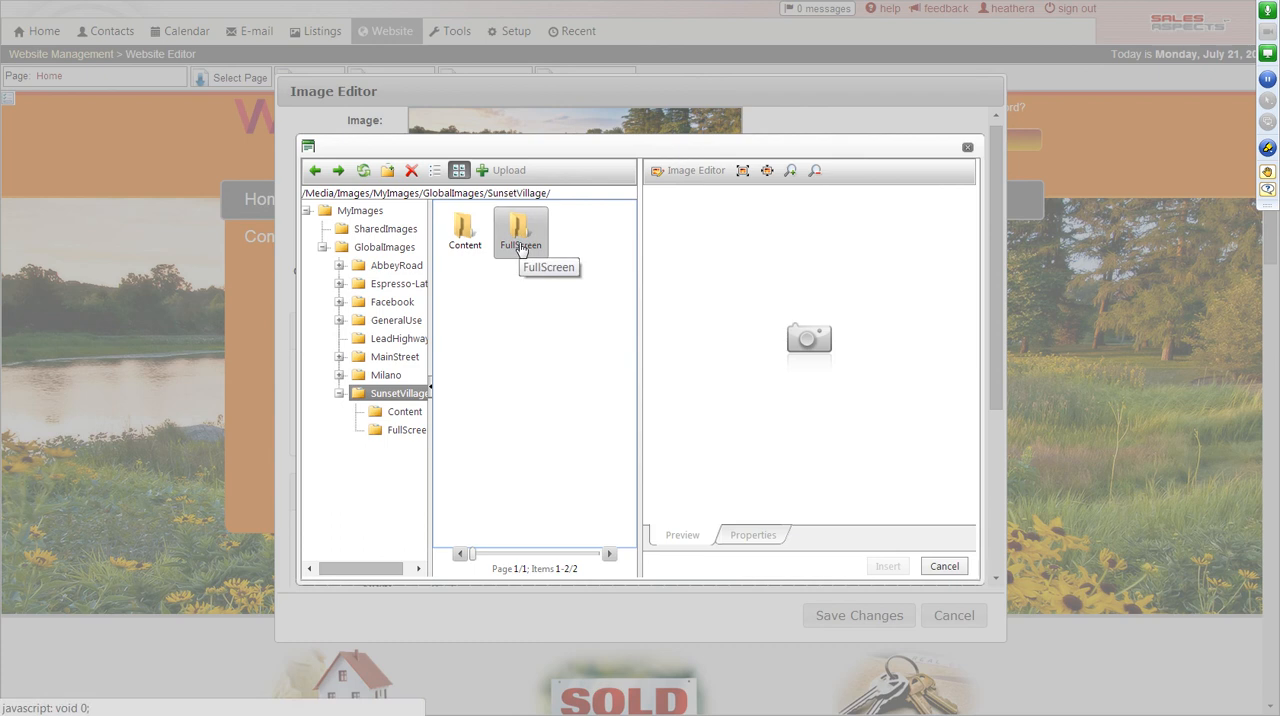
{"action": "double_click", "coordinate": [520, 249]}
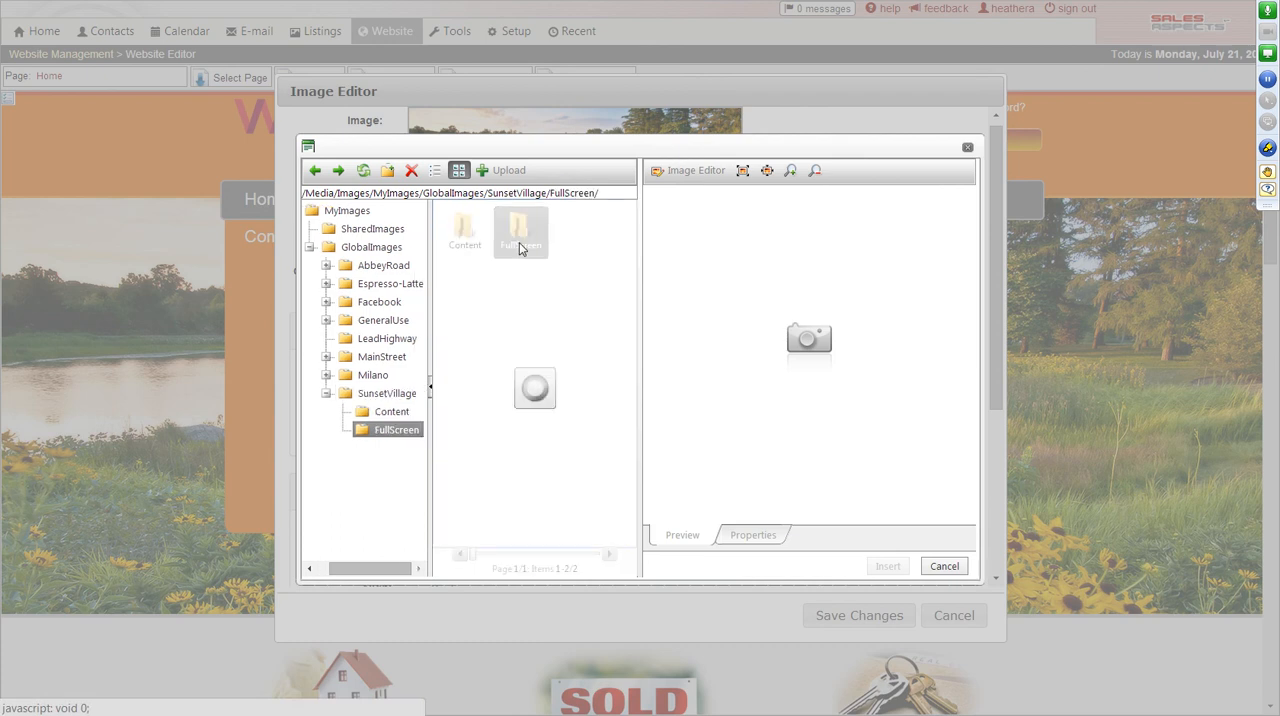
Preview several full-screen images, replace the home page background with sv-hawaii-room-with-view-1680-553.jpg, and save the change.
{"action": "left_click", "coordinate": [520, 249]}
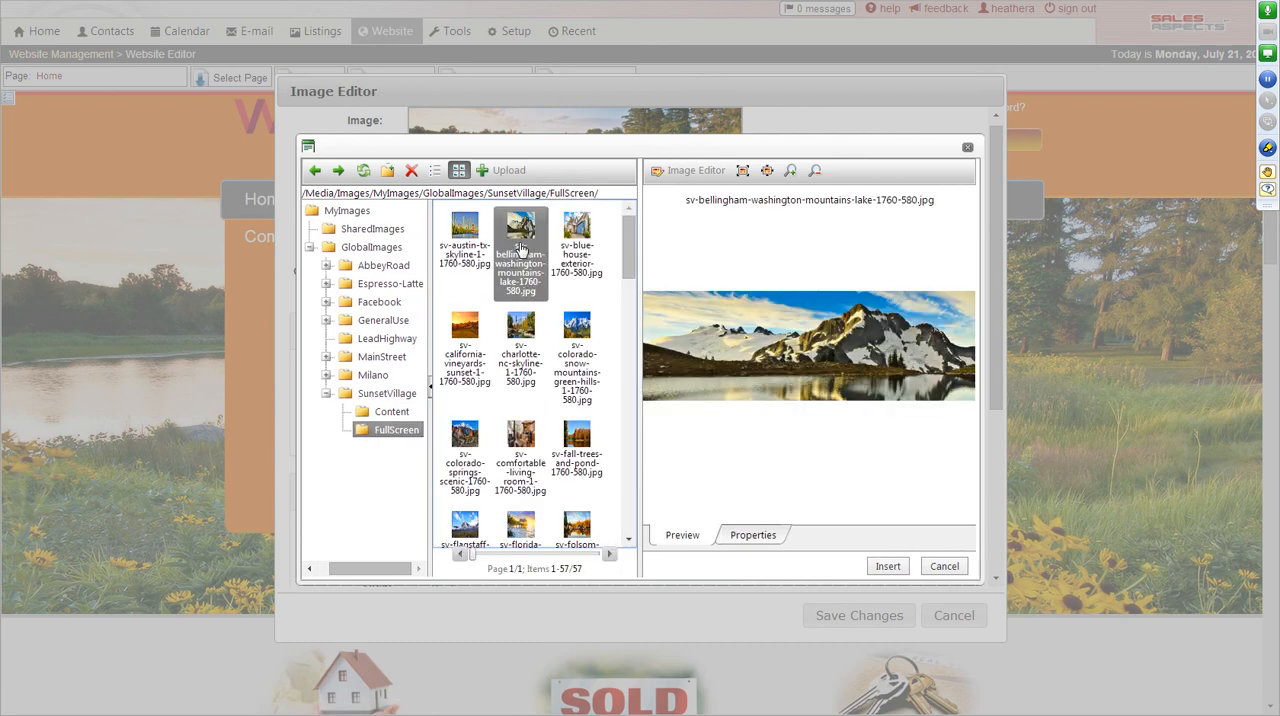
{"action": "left_click", "coordinate": [510, 340]}
{"action": "left_click", "coordinate": [466, 342]}
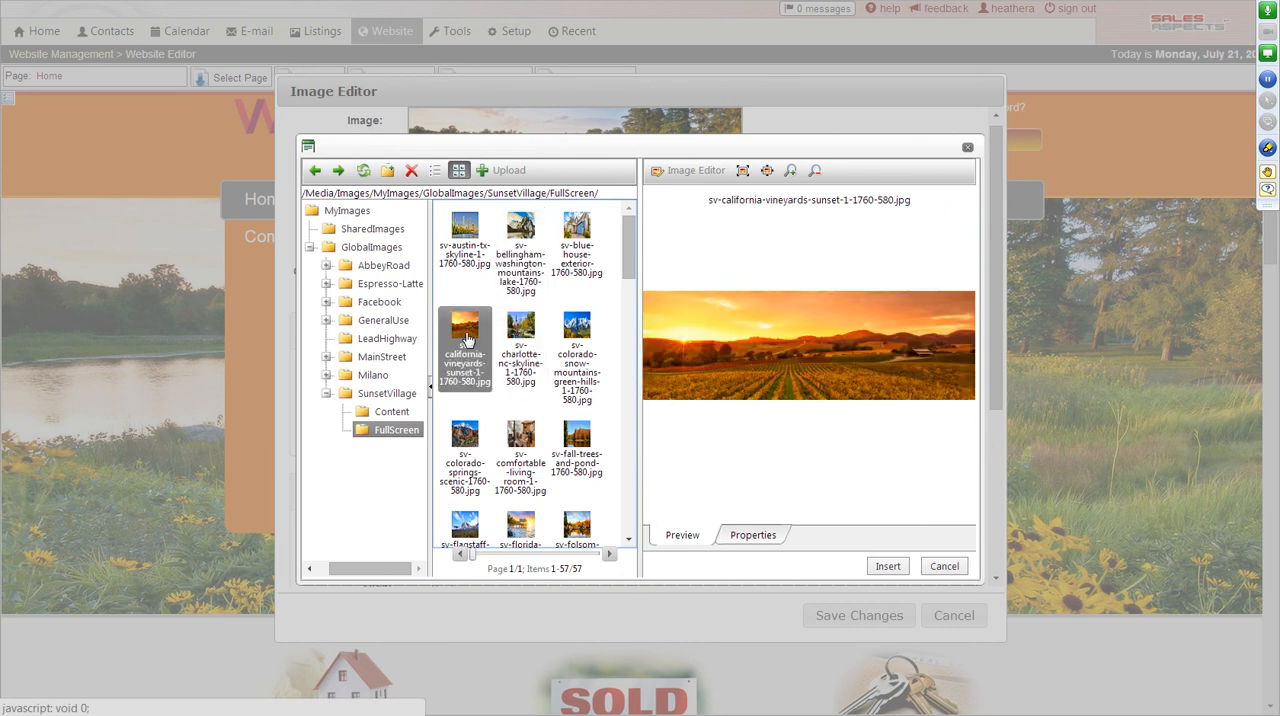
{"action": "scroll", "coordinate": [470, 340], "scroll_direction": "down", "scroll_amount": 3}
{"action": "left_click", "coordinate": [466, 305]}
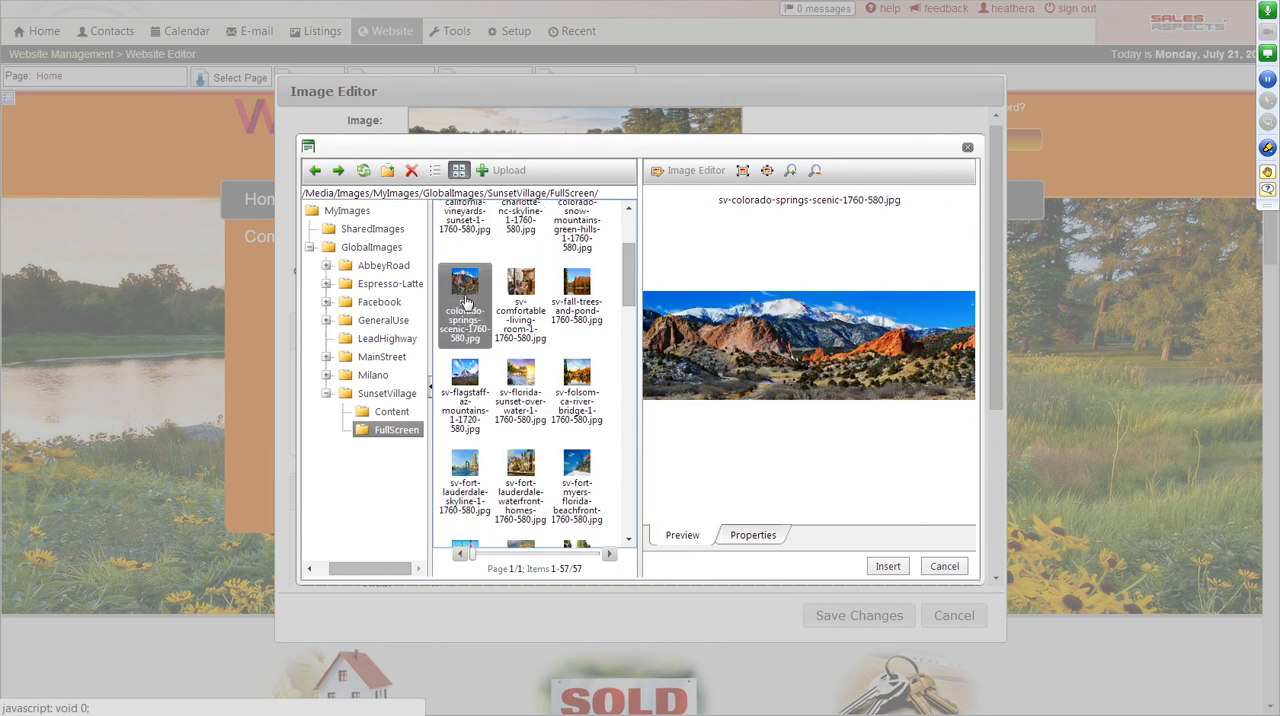
{"action": "scroll", "coordinate": [592, 447], "scroll_direction": "down", "scroll_amount": 5}
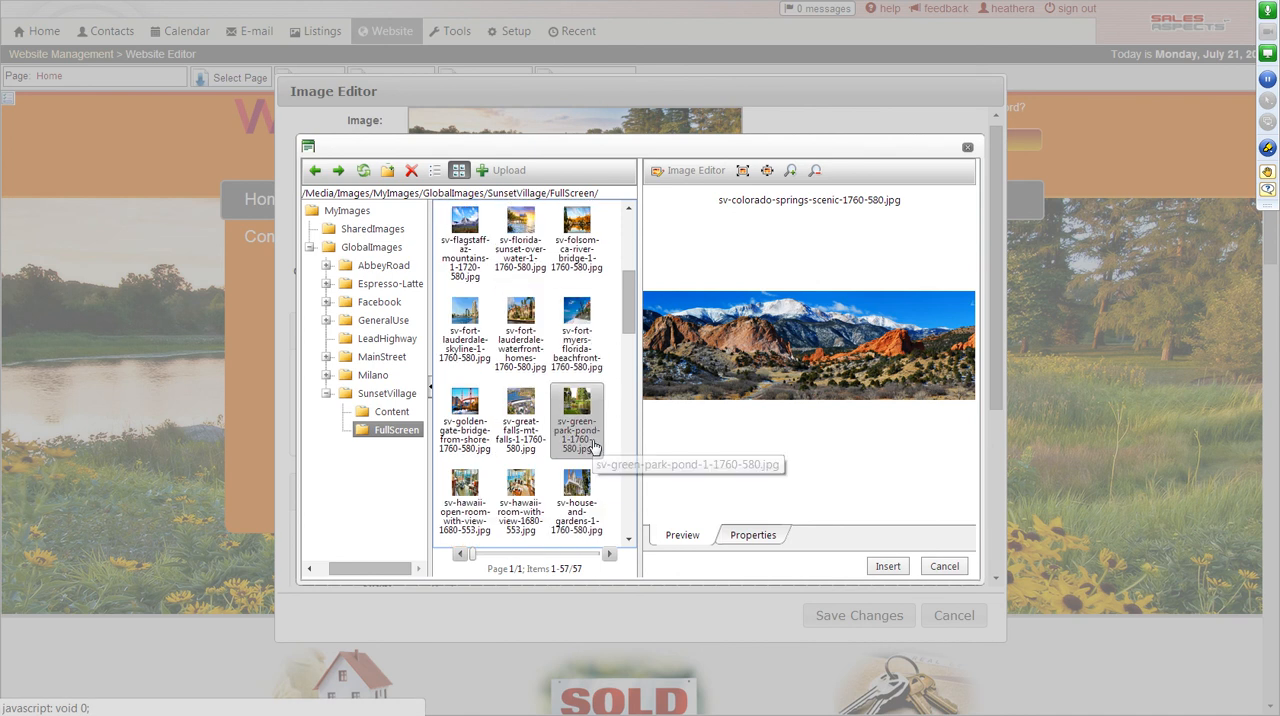
{"action": "left_click", "coordinate": [513, 425]}
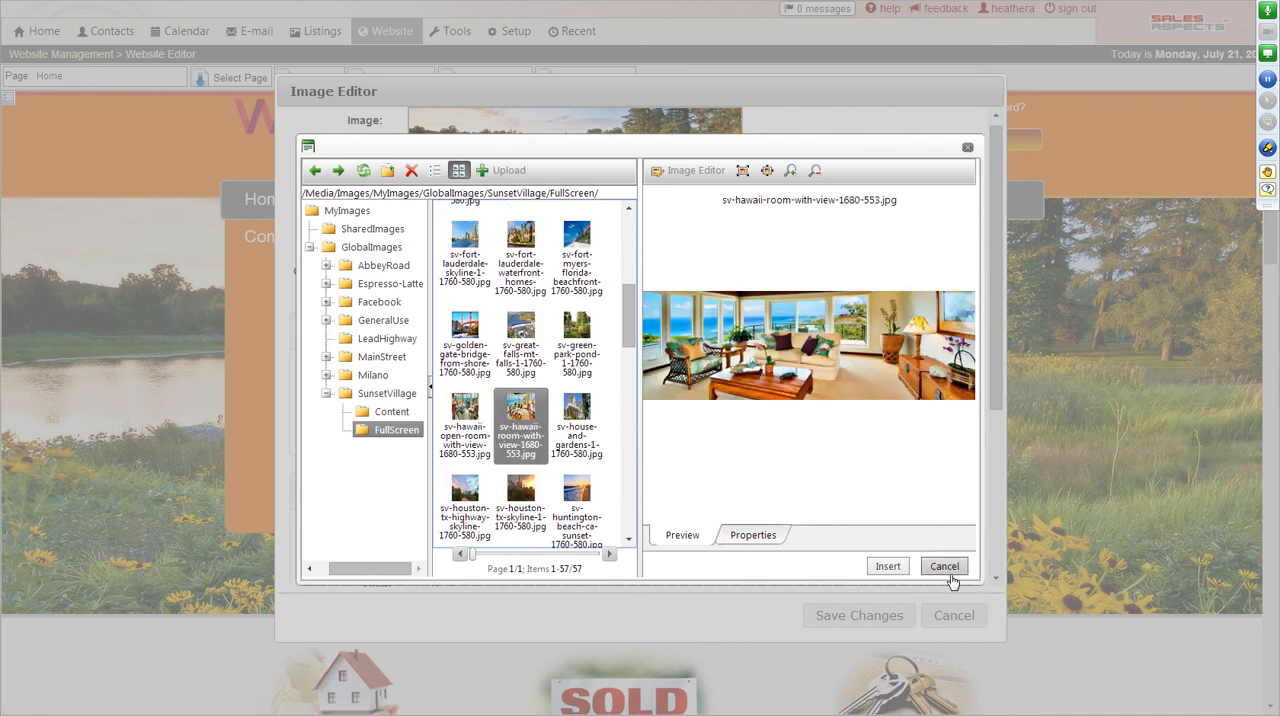
{"action": "left_click", "coordinate": [887, 566]}
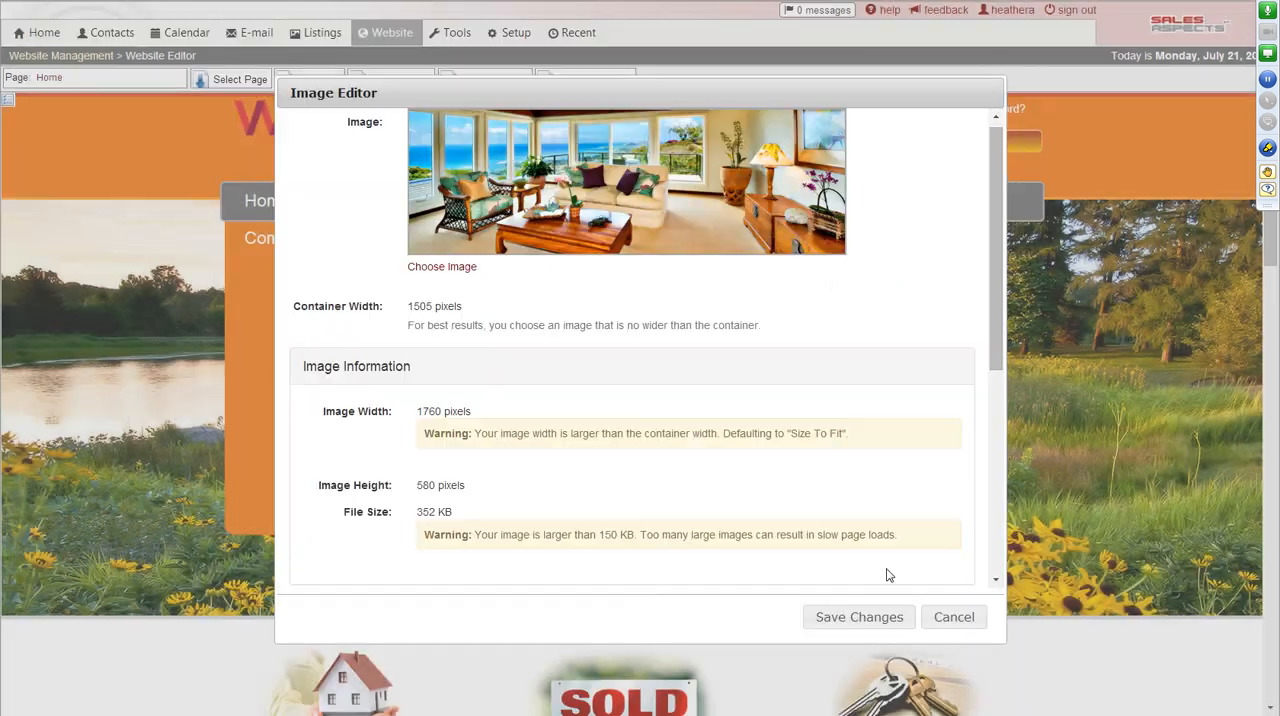
{"action": "left_click", "coordinate": [859, 617]}
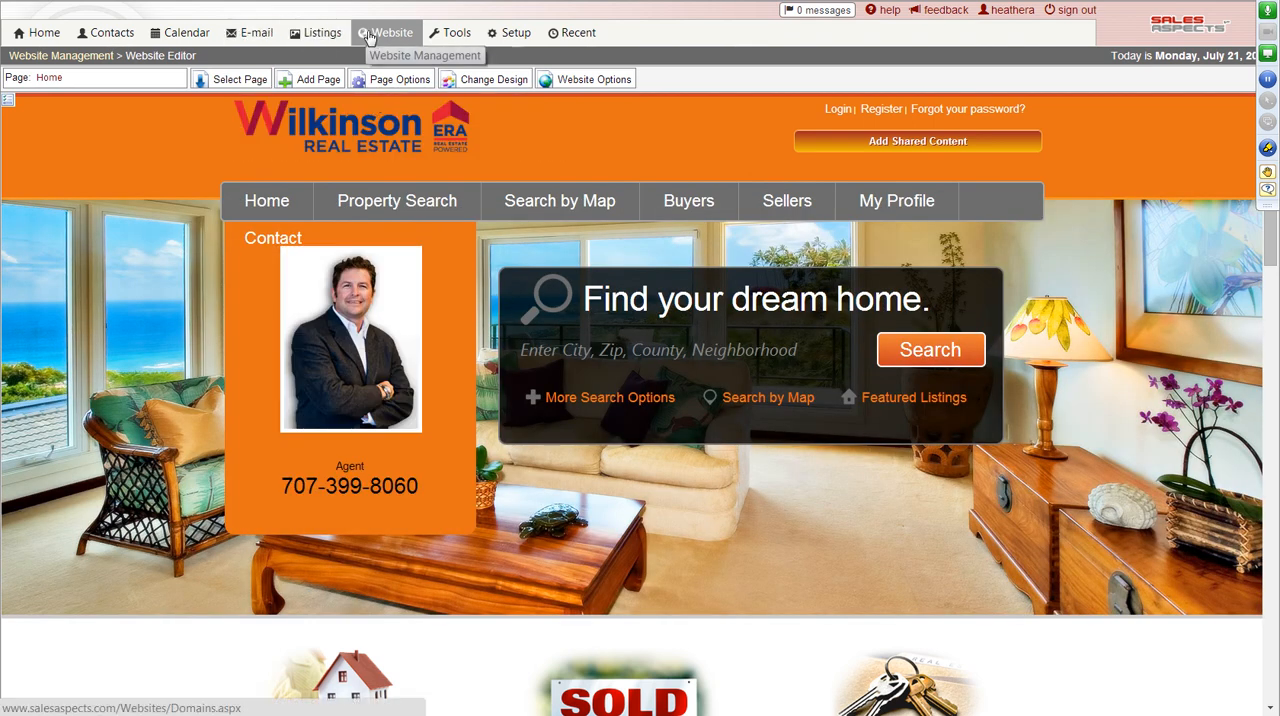
Publish the draft revision of the Sunset Village - Orange & Blue website from website management.
{"action": "left_click", "coordinate": [373, 36]}
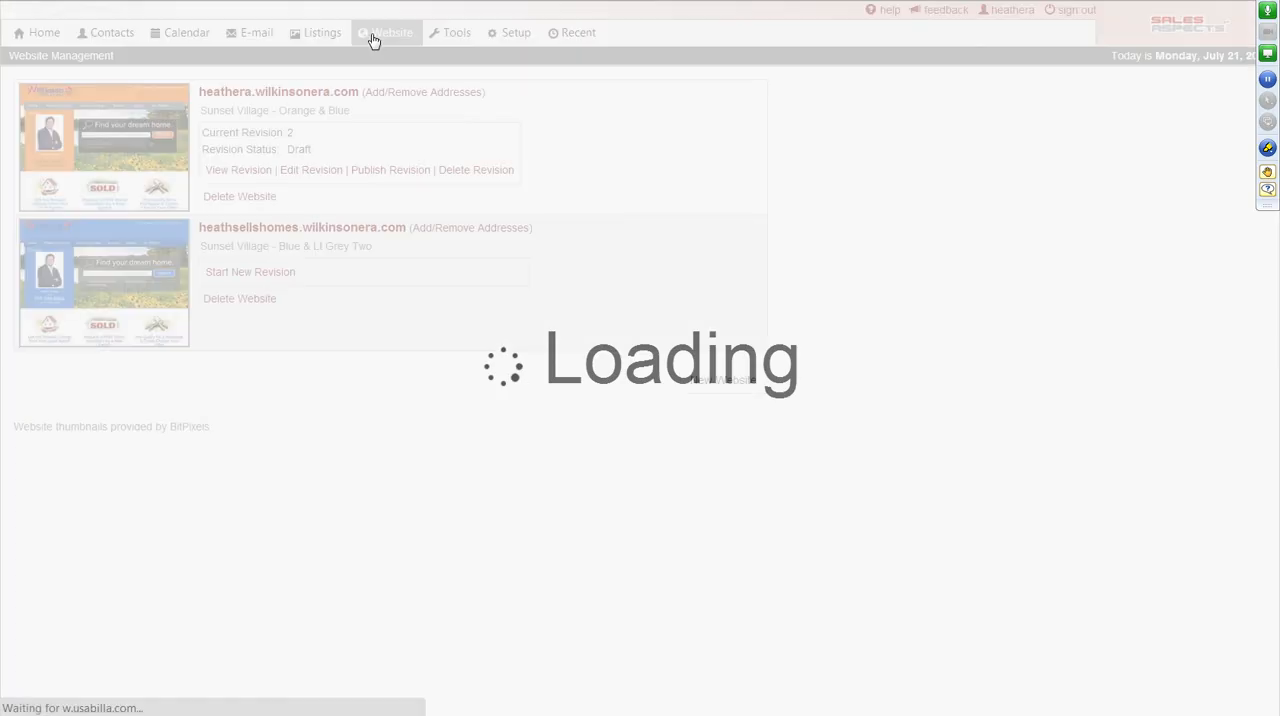
{"action": "left_click", "coordinate": [405, 179]}
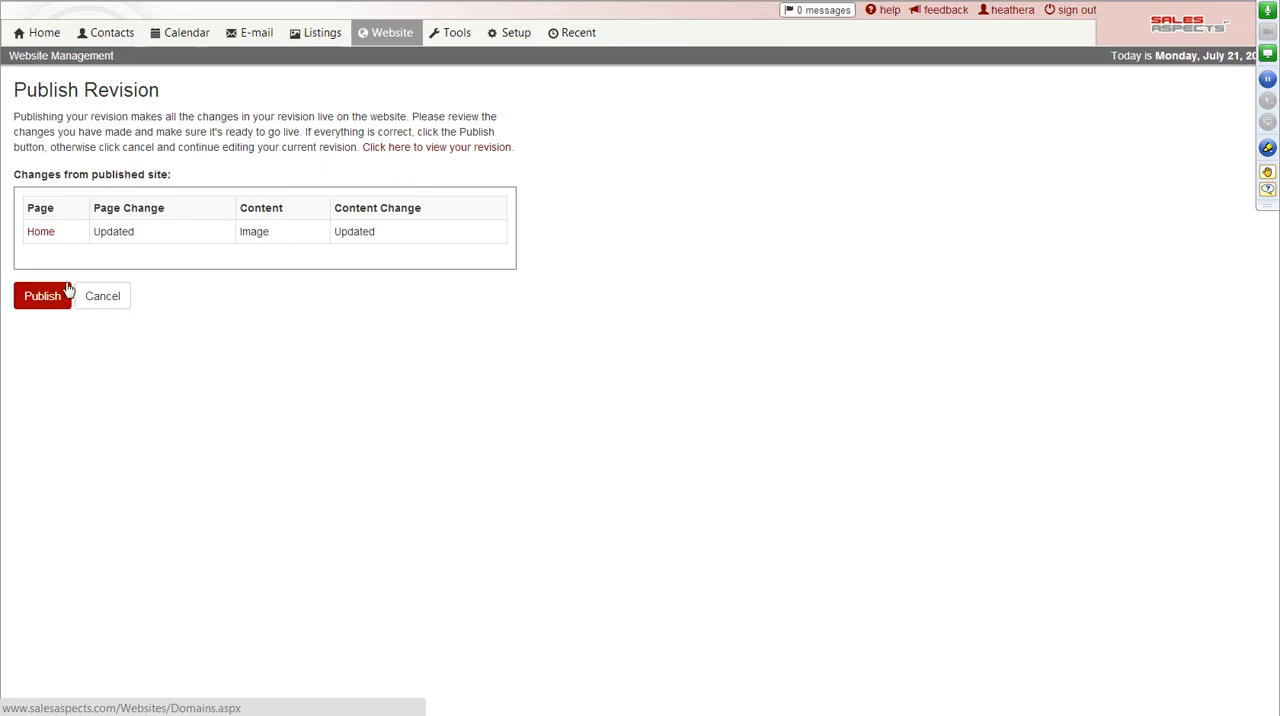
{"action": "left_click", "coordinate": [42, 296]}
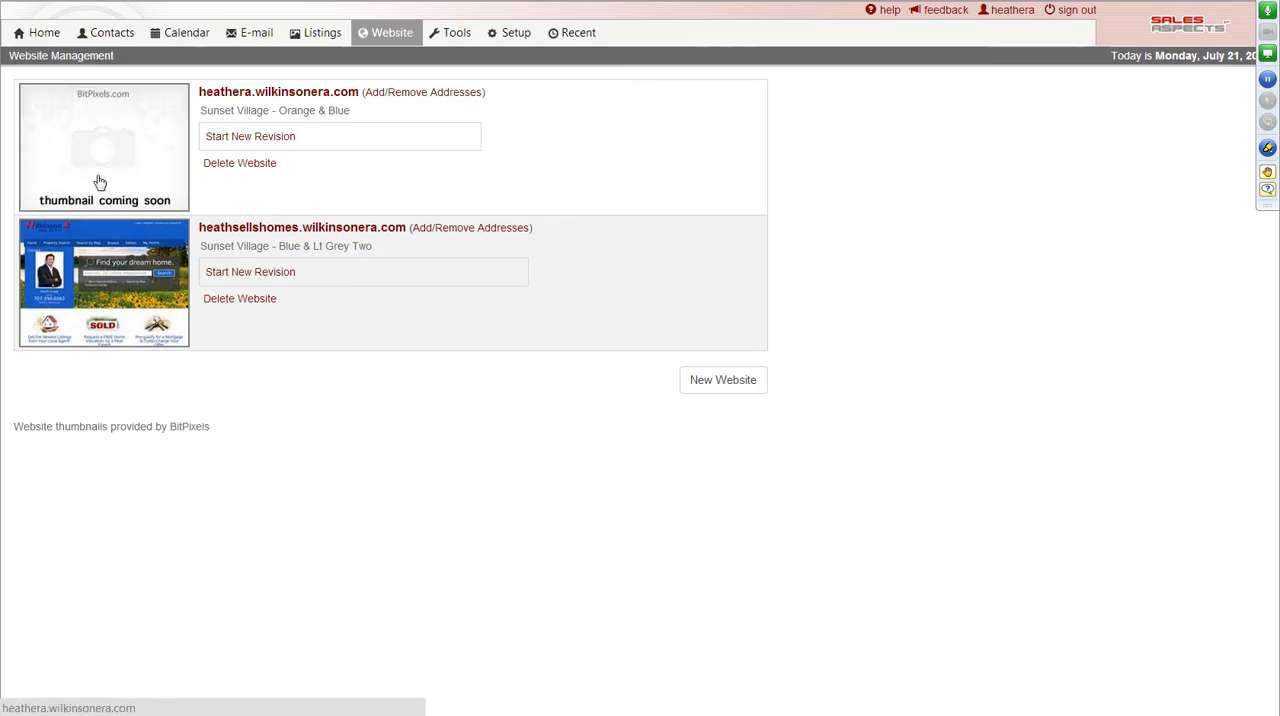
Open the live orange website and check the home page with its new background image.
{"action": "left_click", "coordinate": [101, 180]}
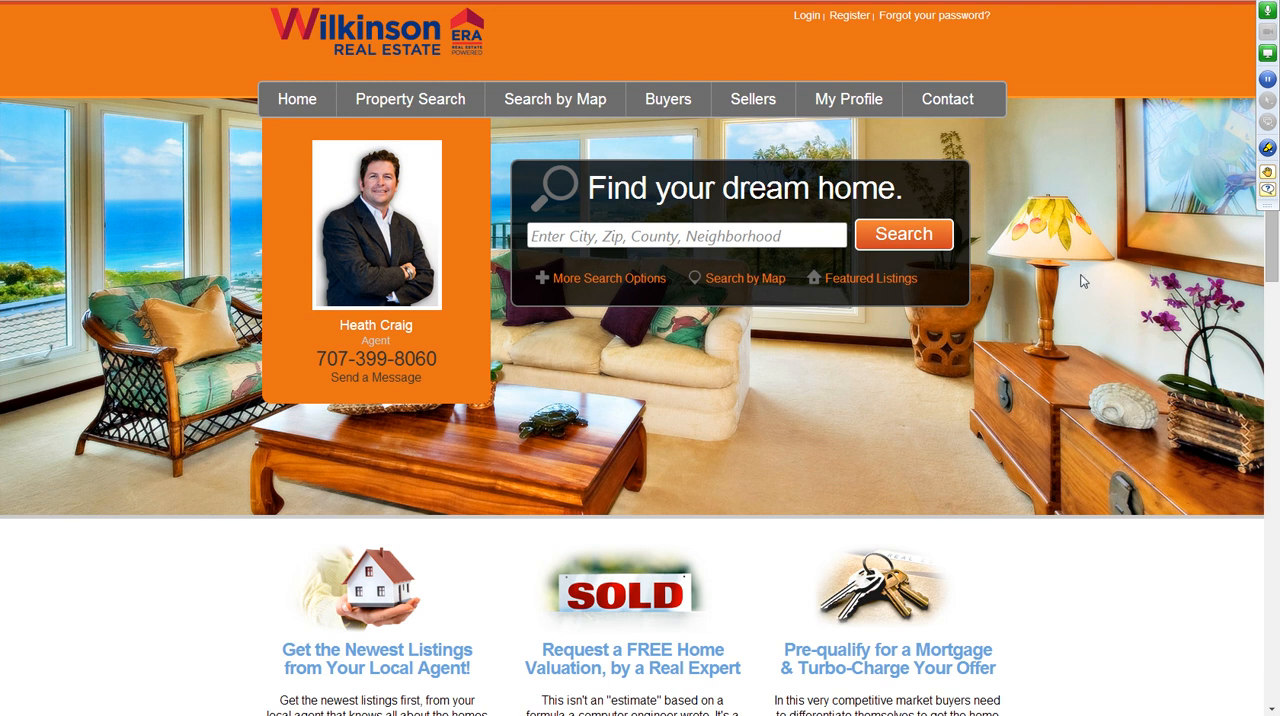
{"action": "scroll", "coordinate": [1080, 274], "scroll_direction": "down", "scroll_amount": 4}
{"action": "scroll", "coordinate": [1080, 274], "scroll_direction": "up", "scroll_amount": 4}
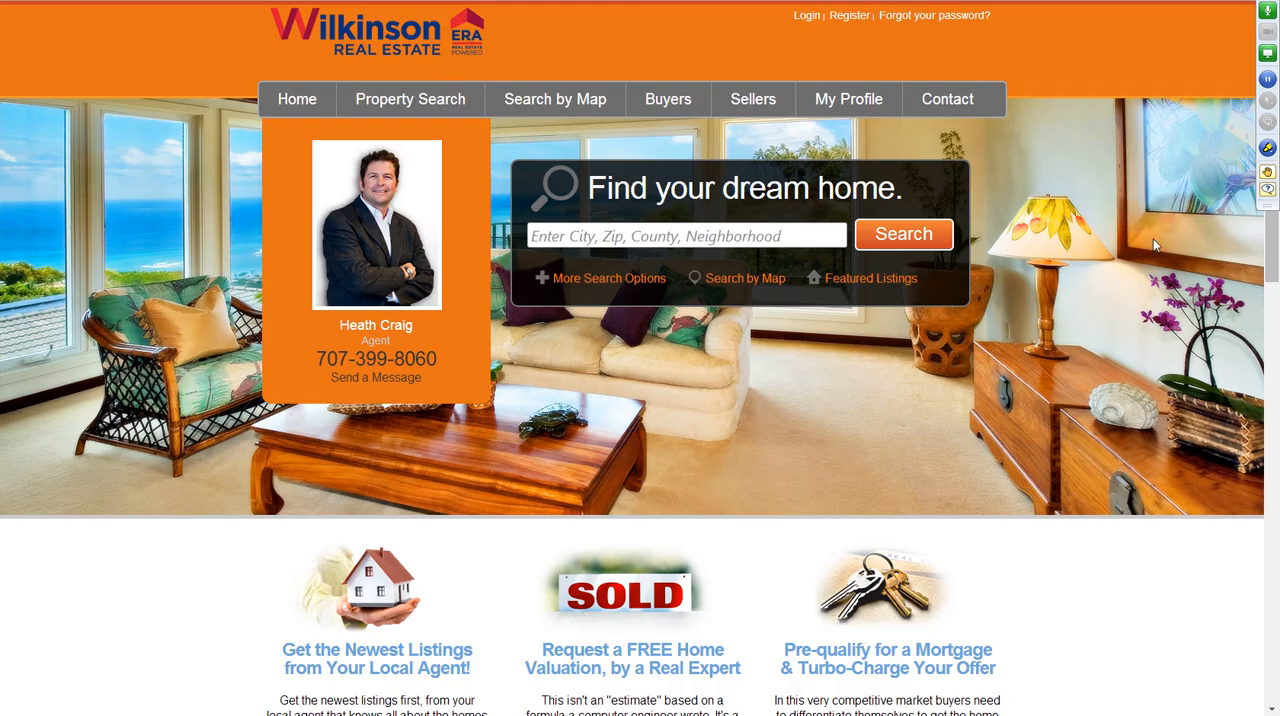